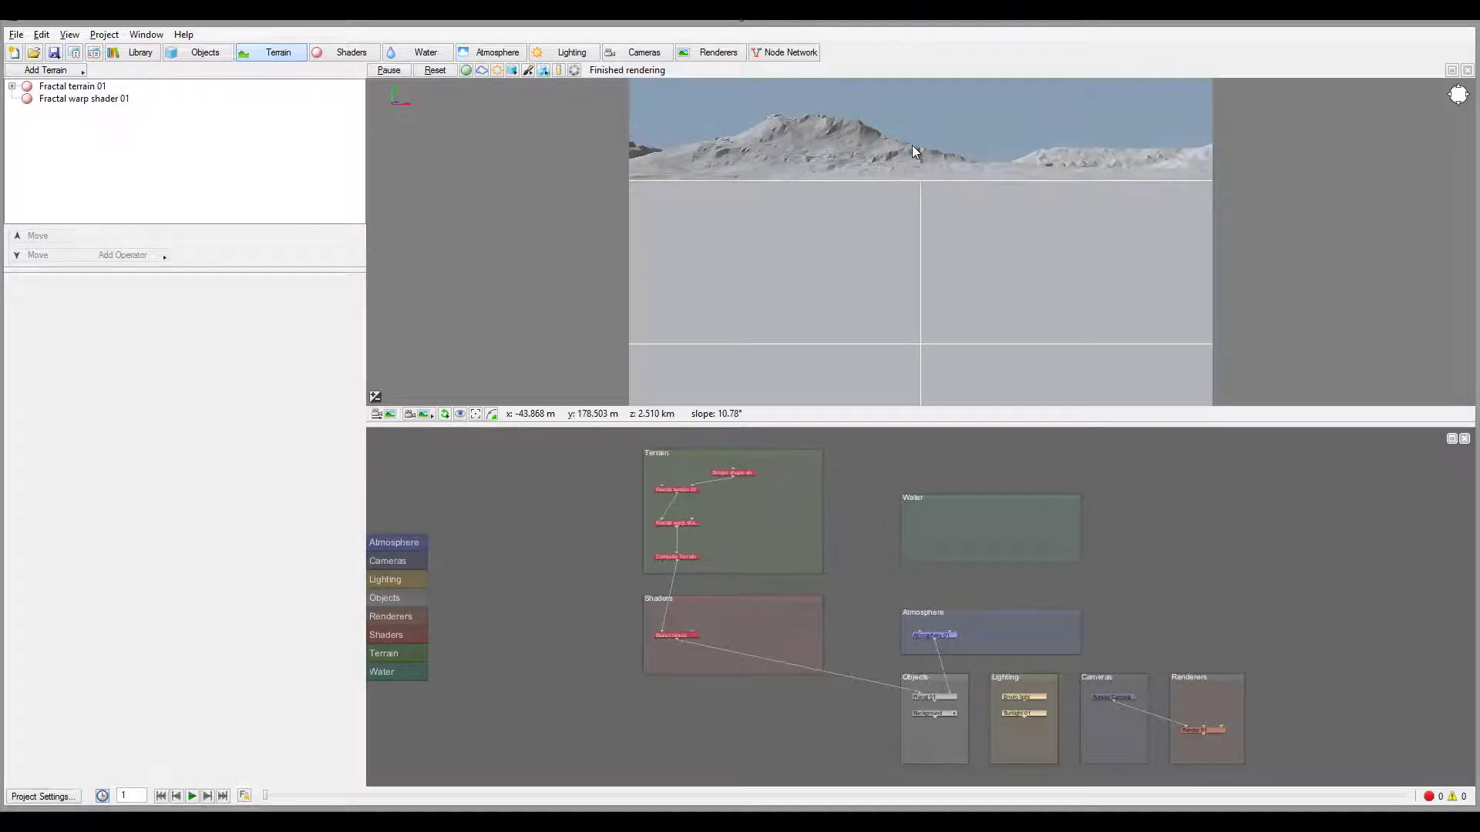
Copy the coordinates of a terrain point beside the central ridge, at about x 343 m, y -53 m, z 4.3 km
click(912, 146)
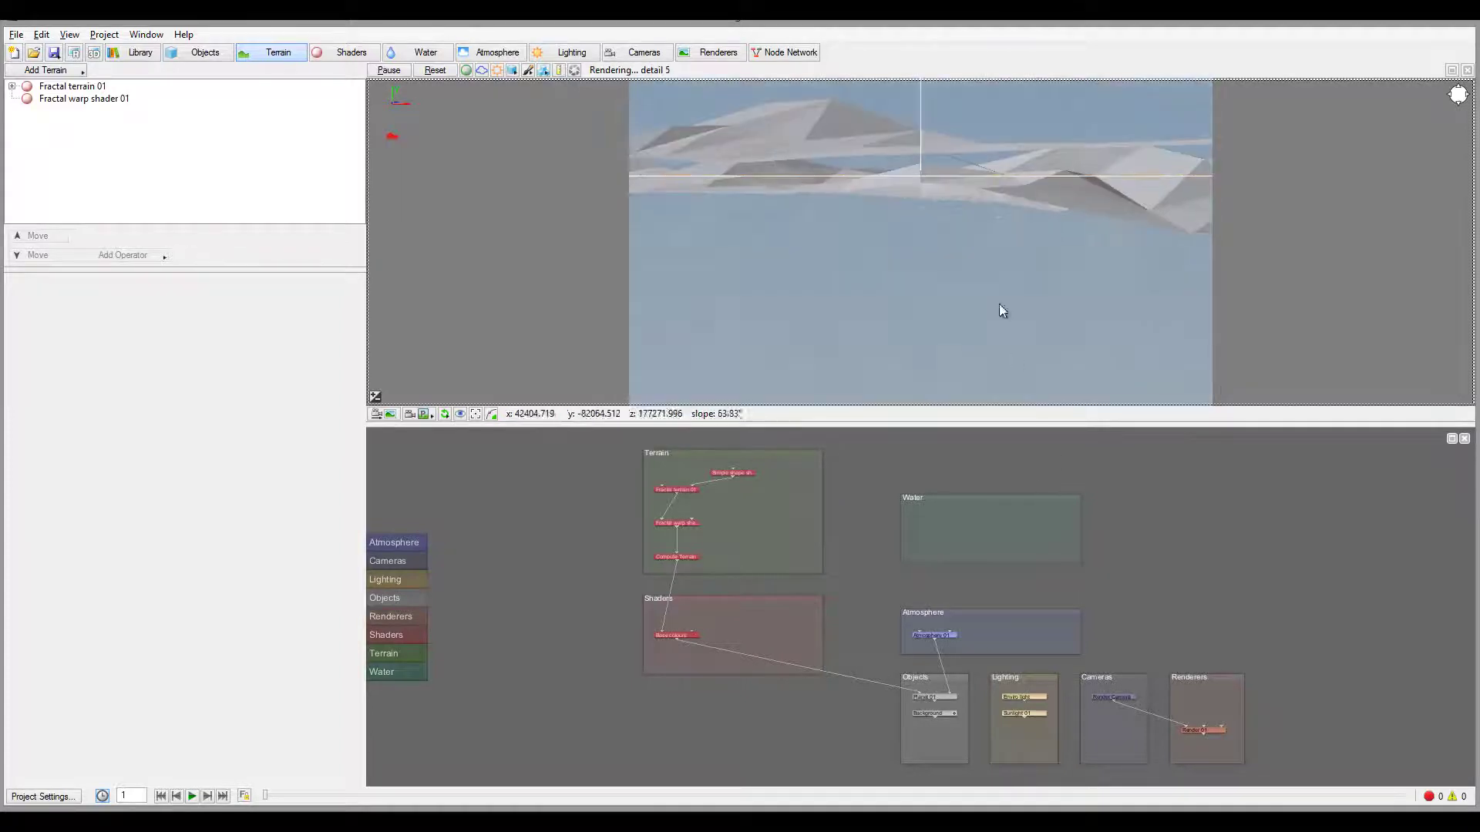
drag(916, 199, 1042, 377)
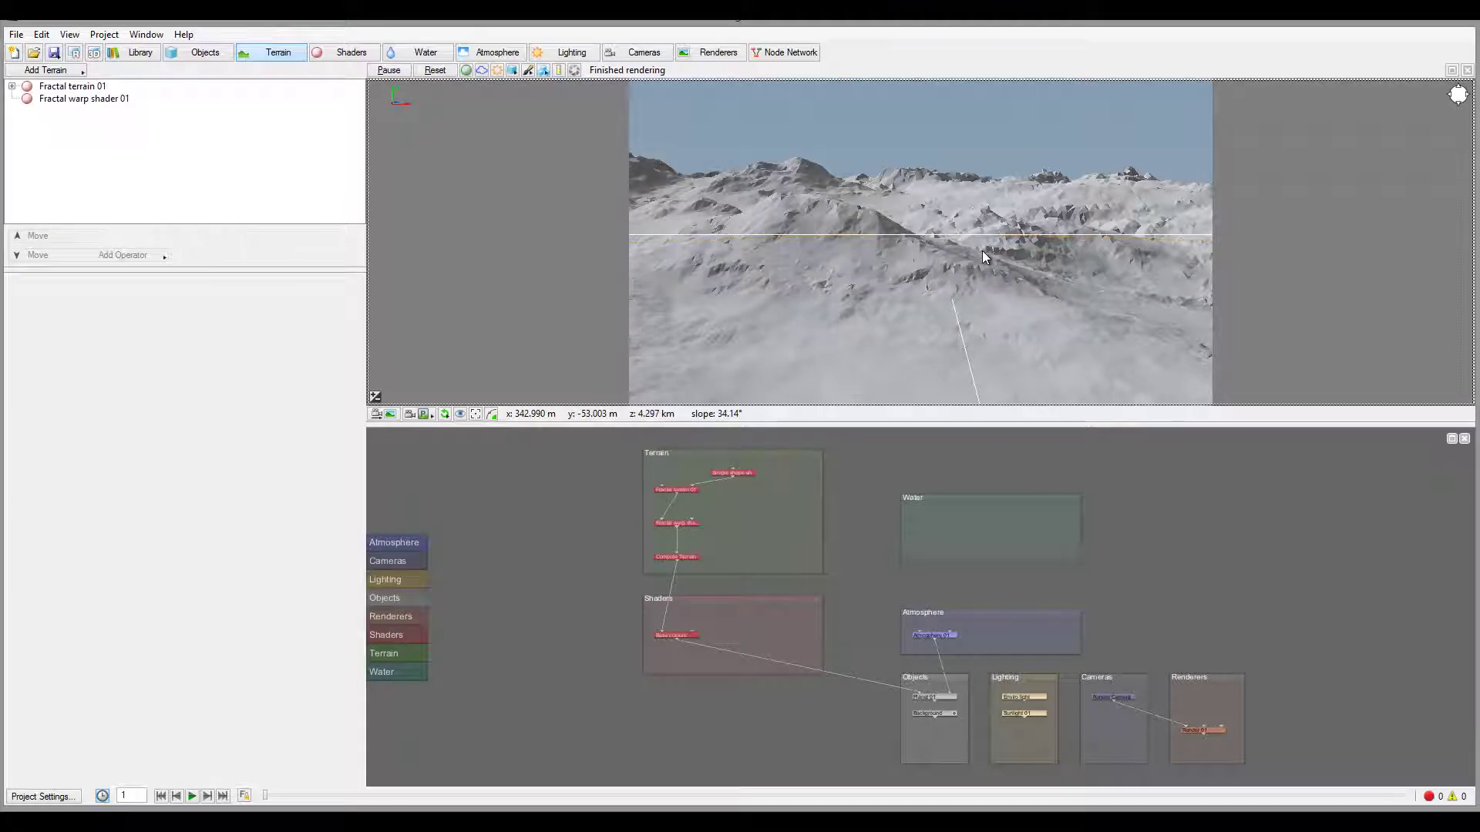
right_click(984, 255)
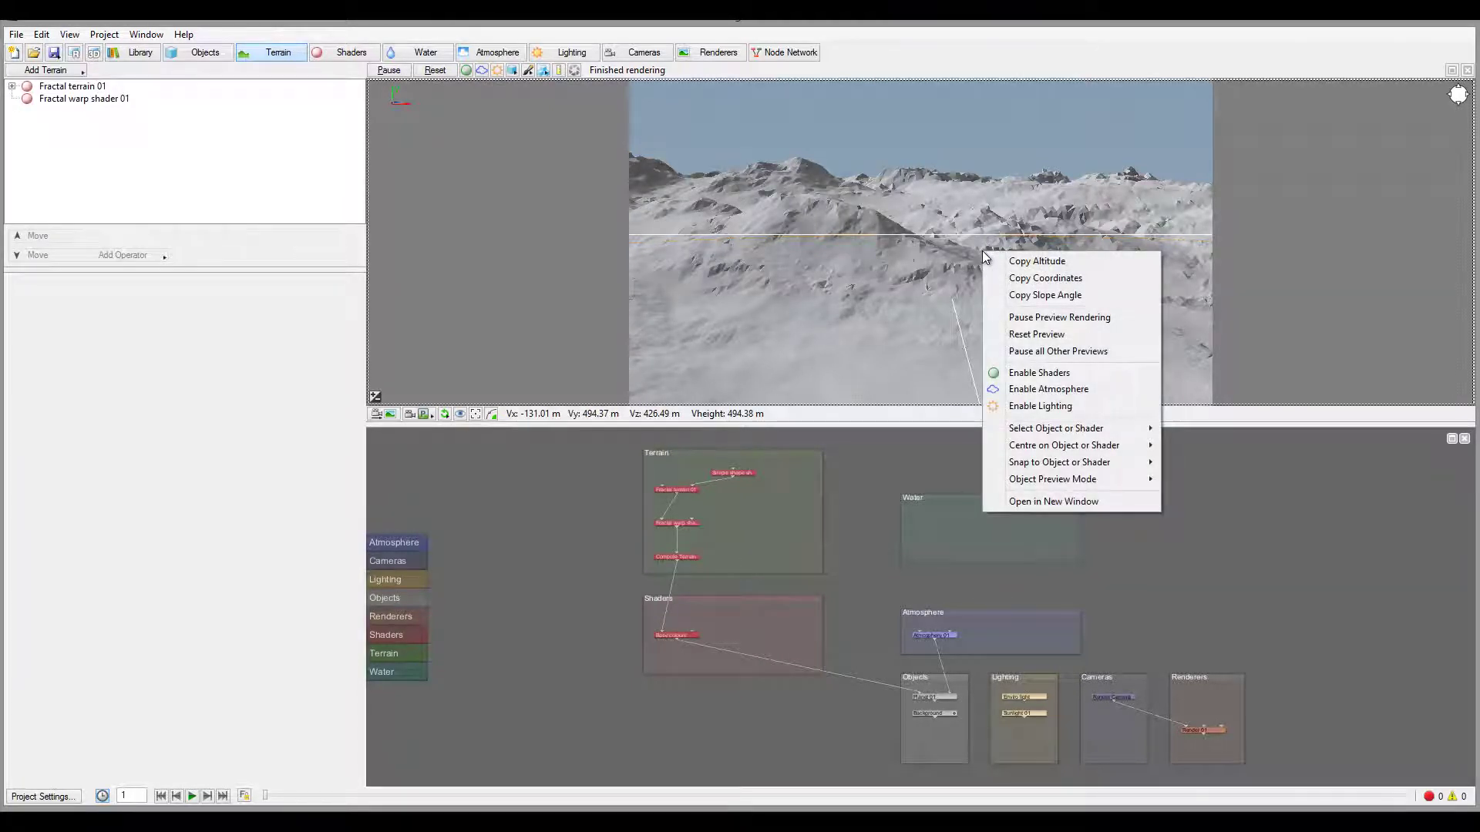
click(1061, 281)
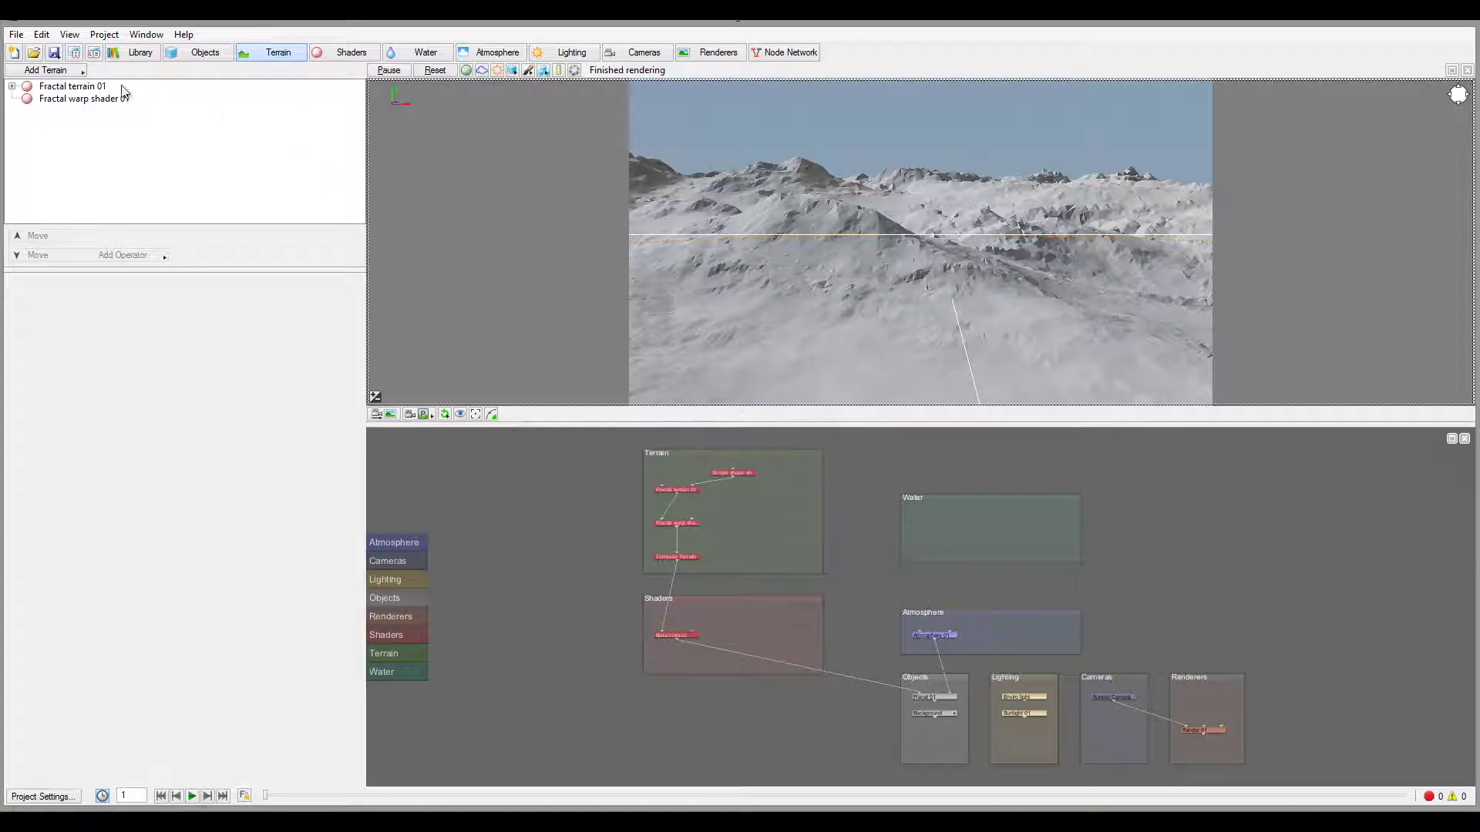
Add a Disc object to the scene
click(193, 57)
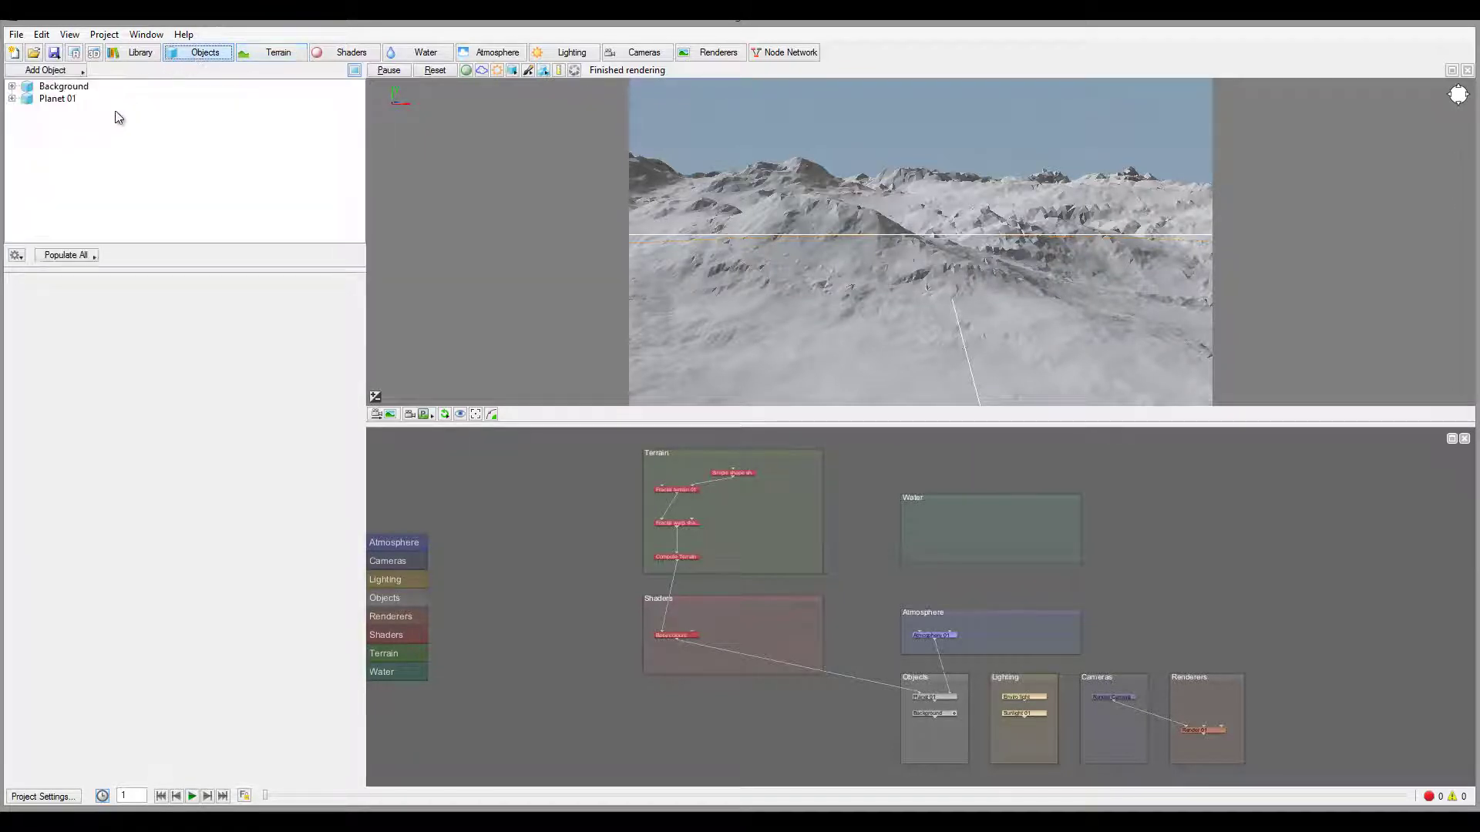
click(77, 70)
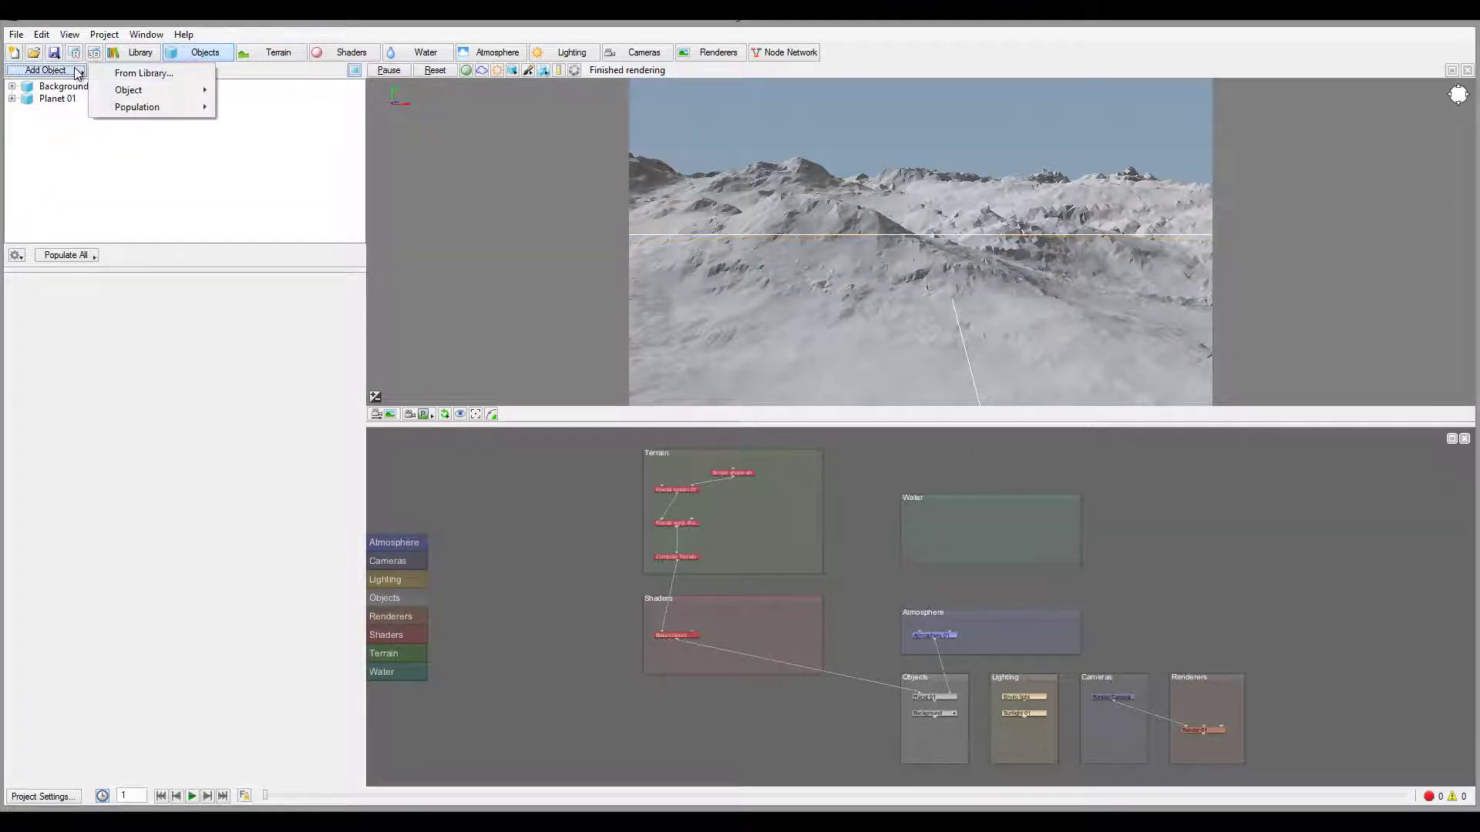
mouse_move(169, 90)
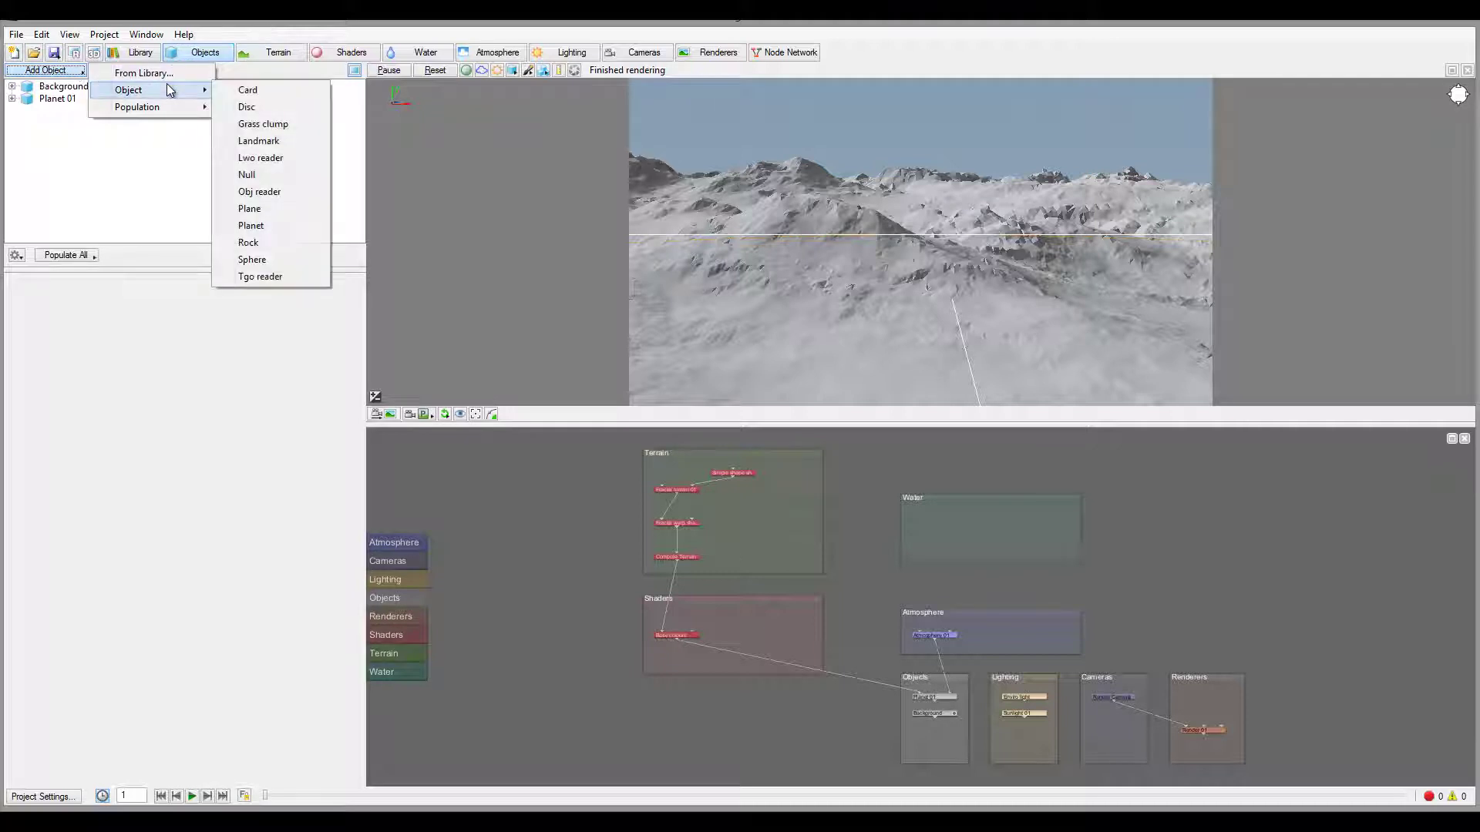
click(268, 110)
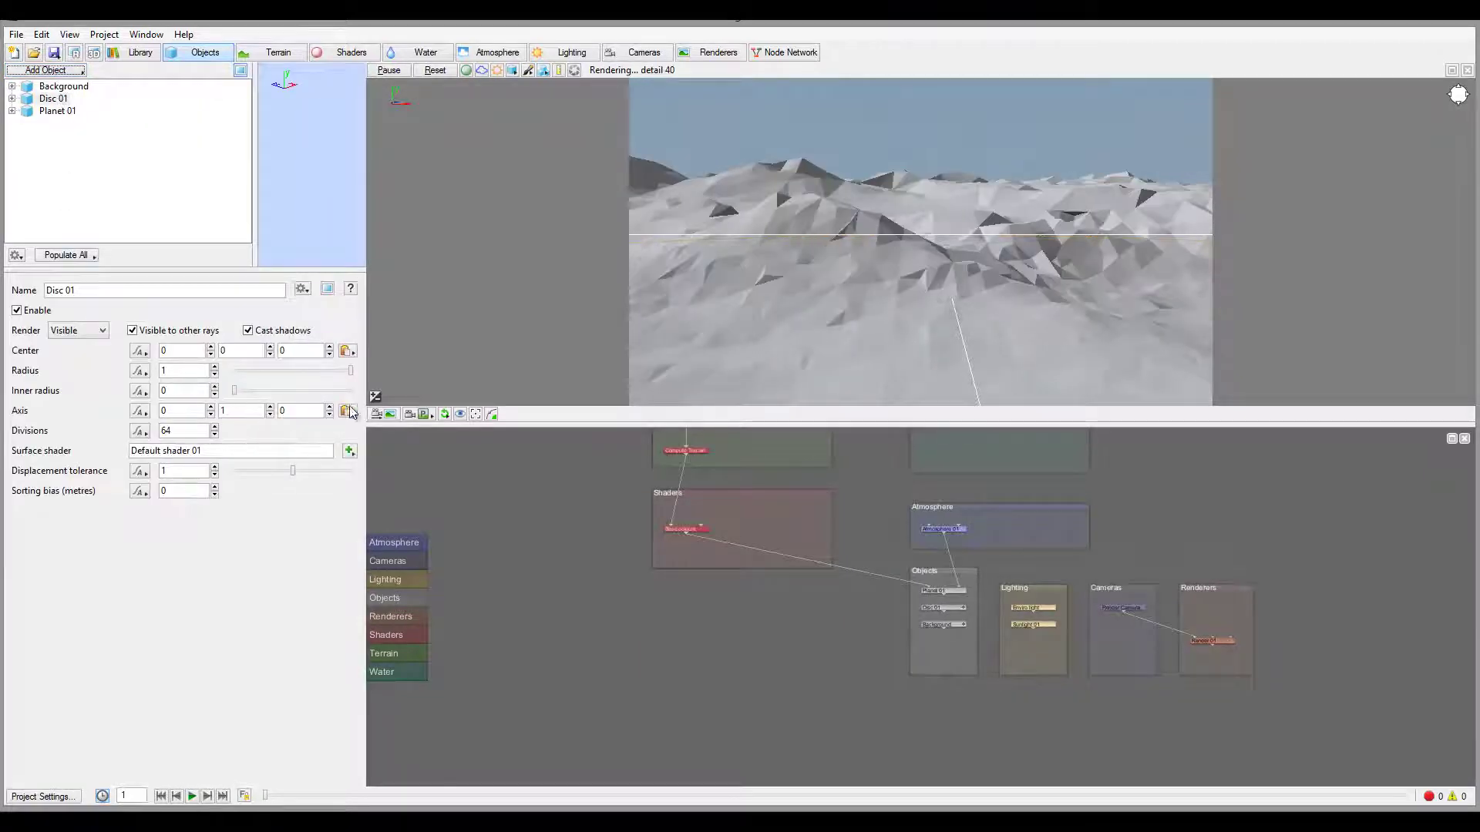
Paste the copied coordinates into the disc's center and set its radius to 100
click(350, 356)
click(424, 371)
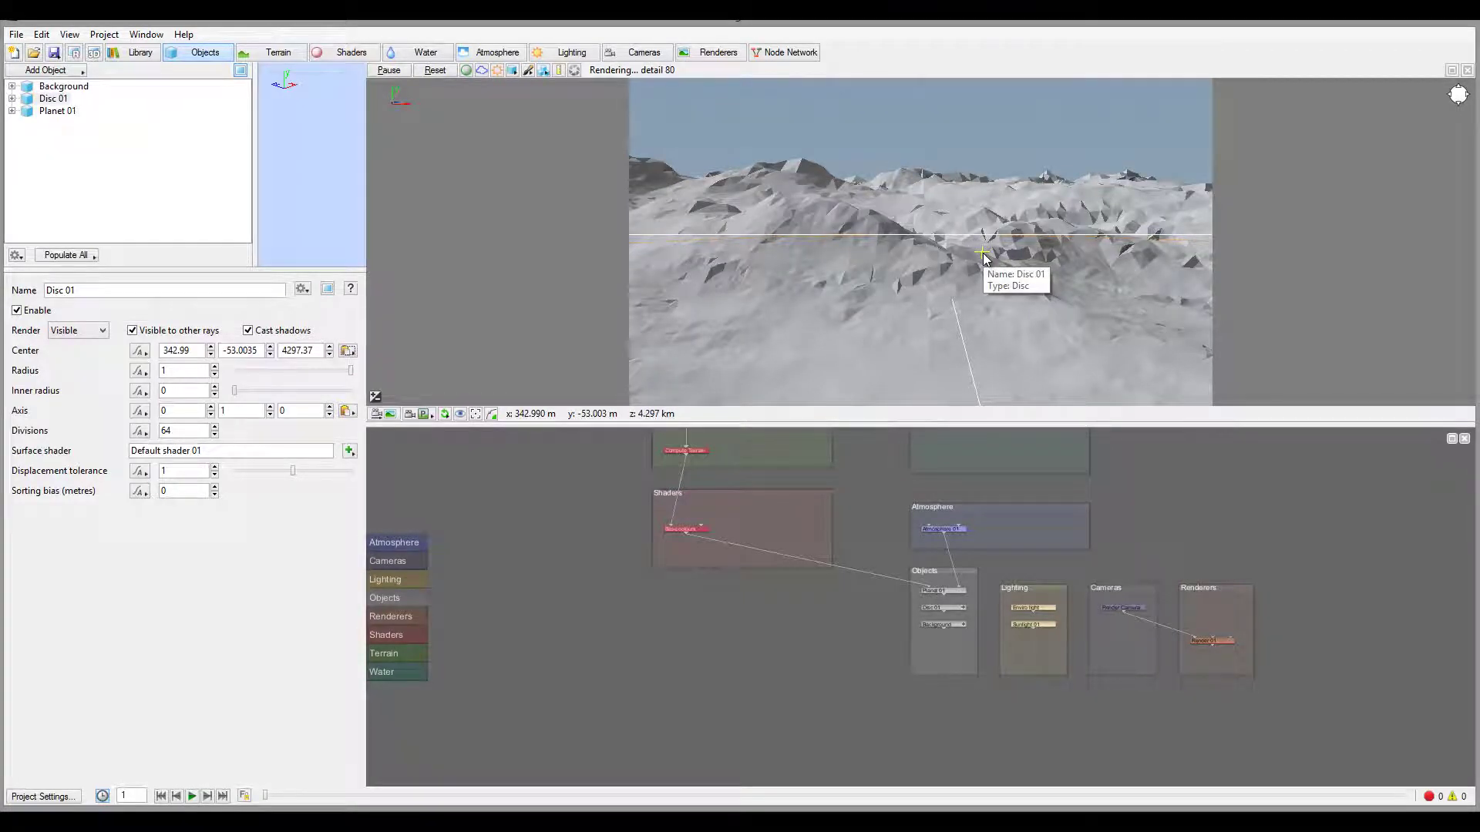
double_click(189, 371)
text(100)
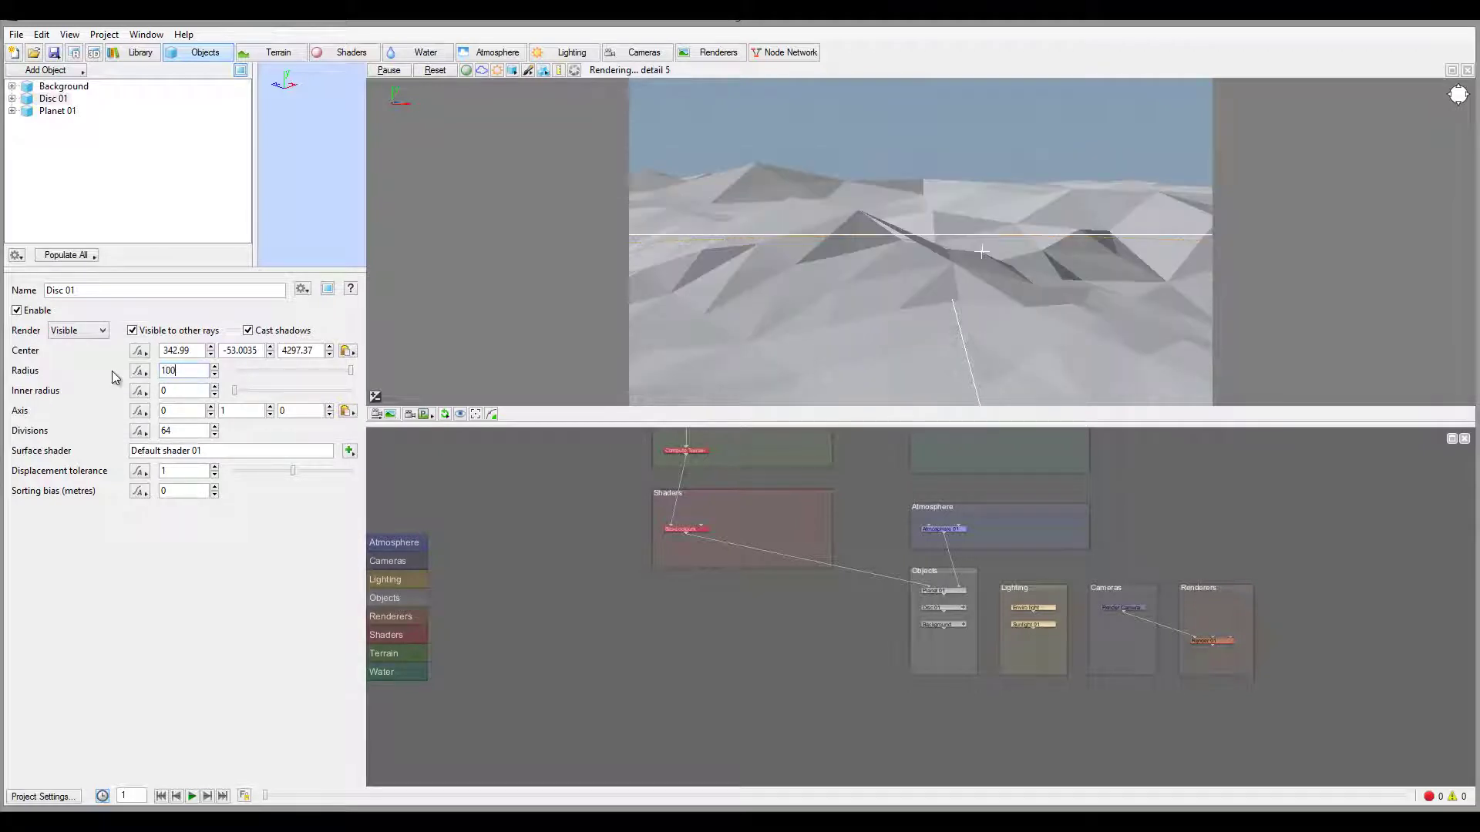
key(Return)
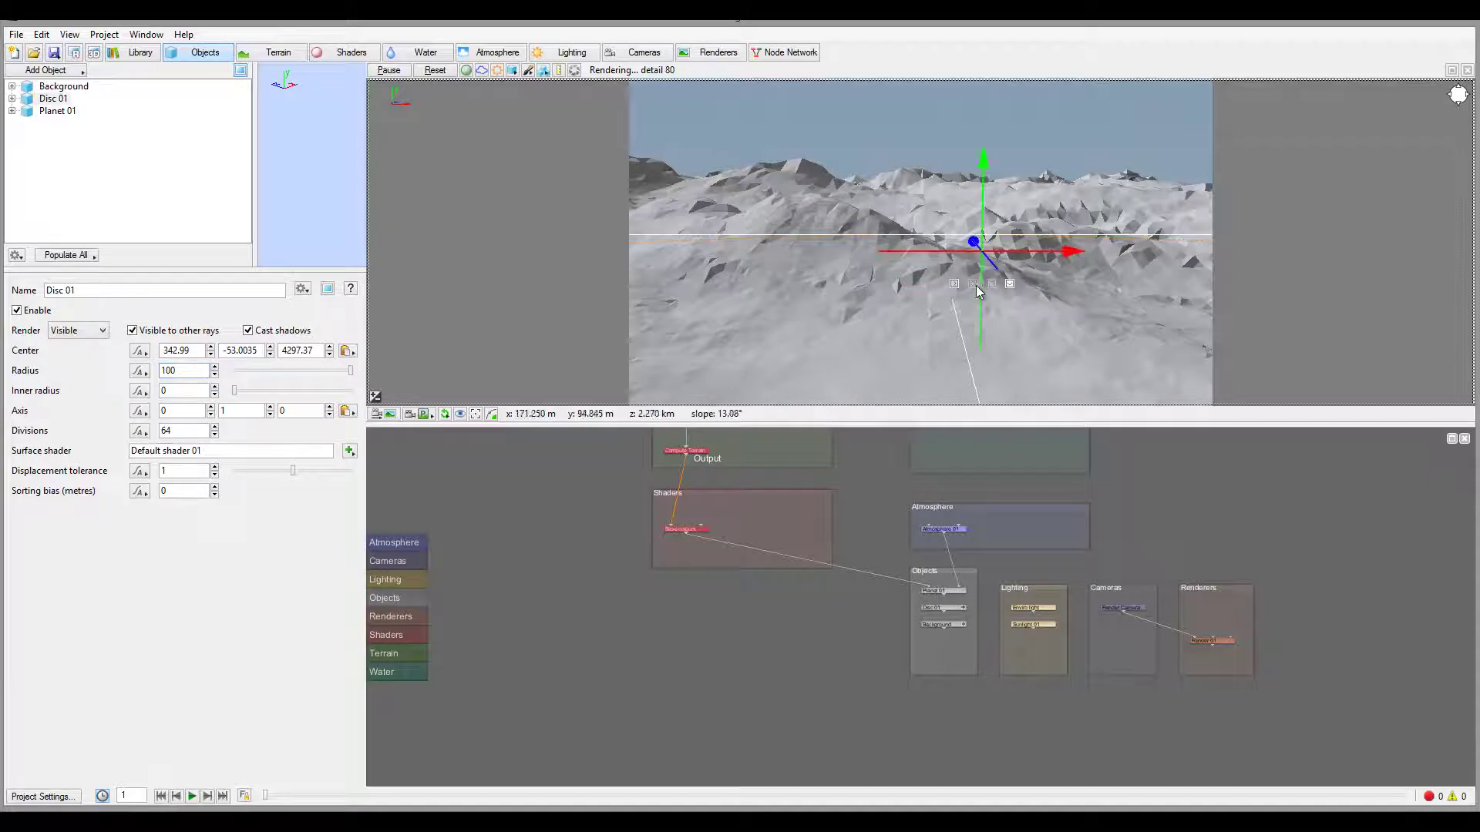
Shift the disc vertically and restore its center by pasting the copied coordinates
drag(999, 284, 982, 122)
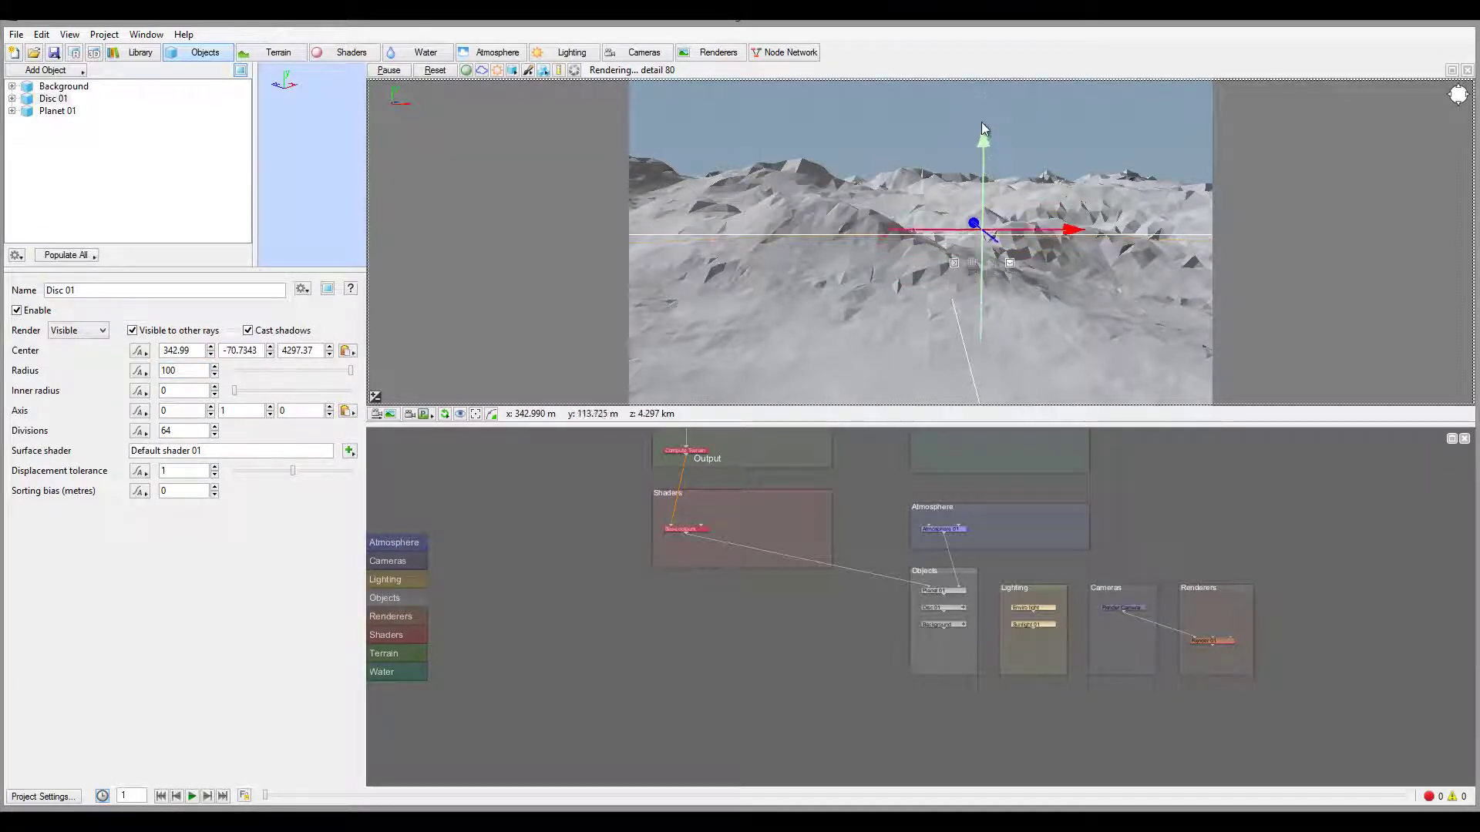
click(1010, 228)
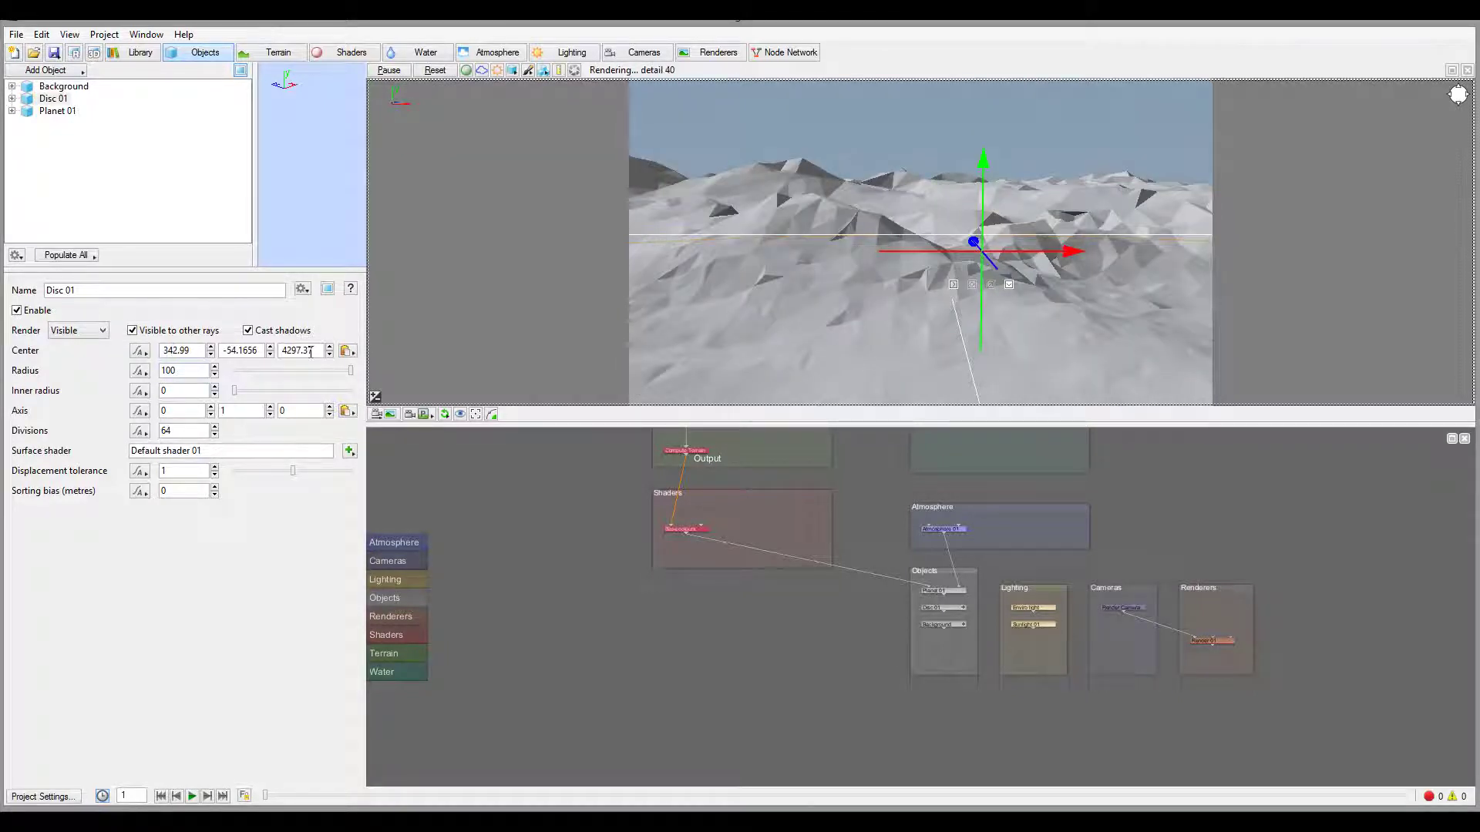
click(347, 351)
click(410, 370)
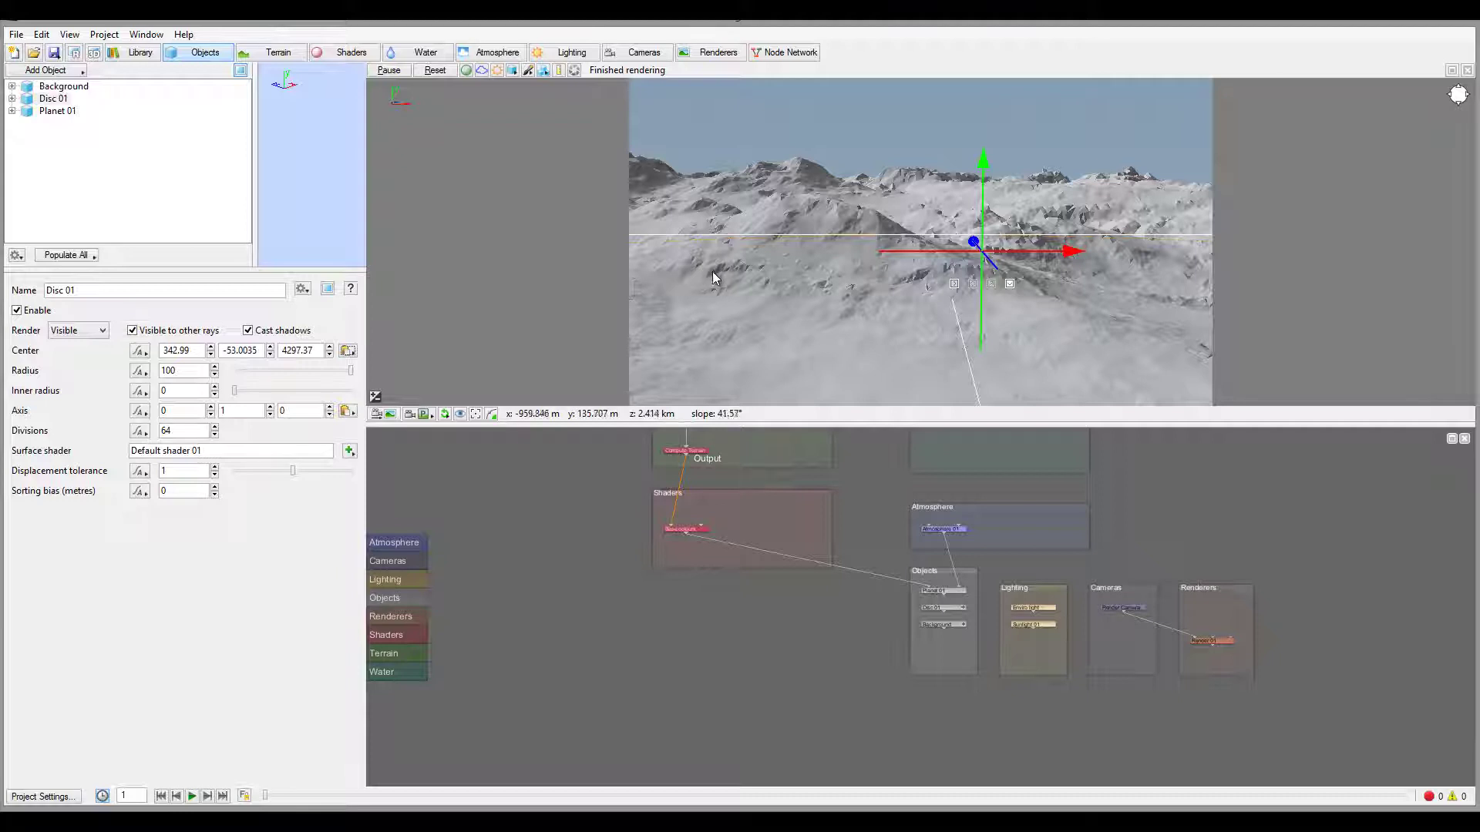
Examine the terrain around the disc from several angles in the 3D preview and resume preview rendering
right_click(792, 212)
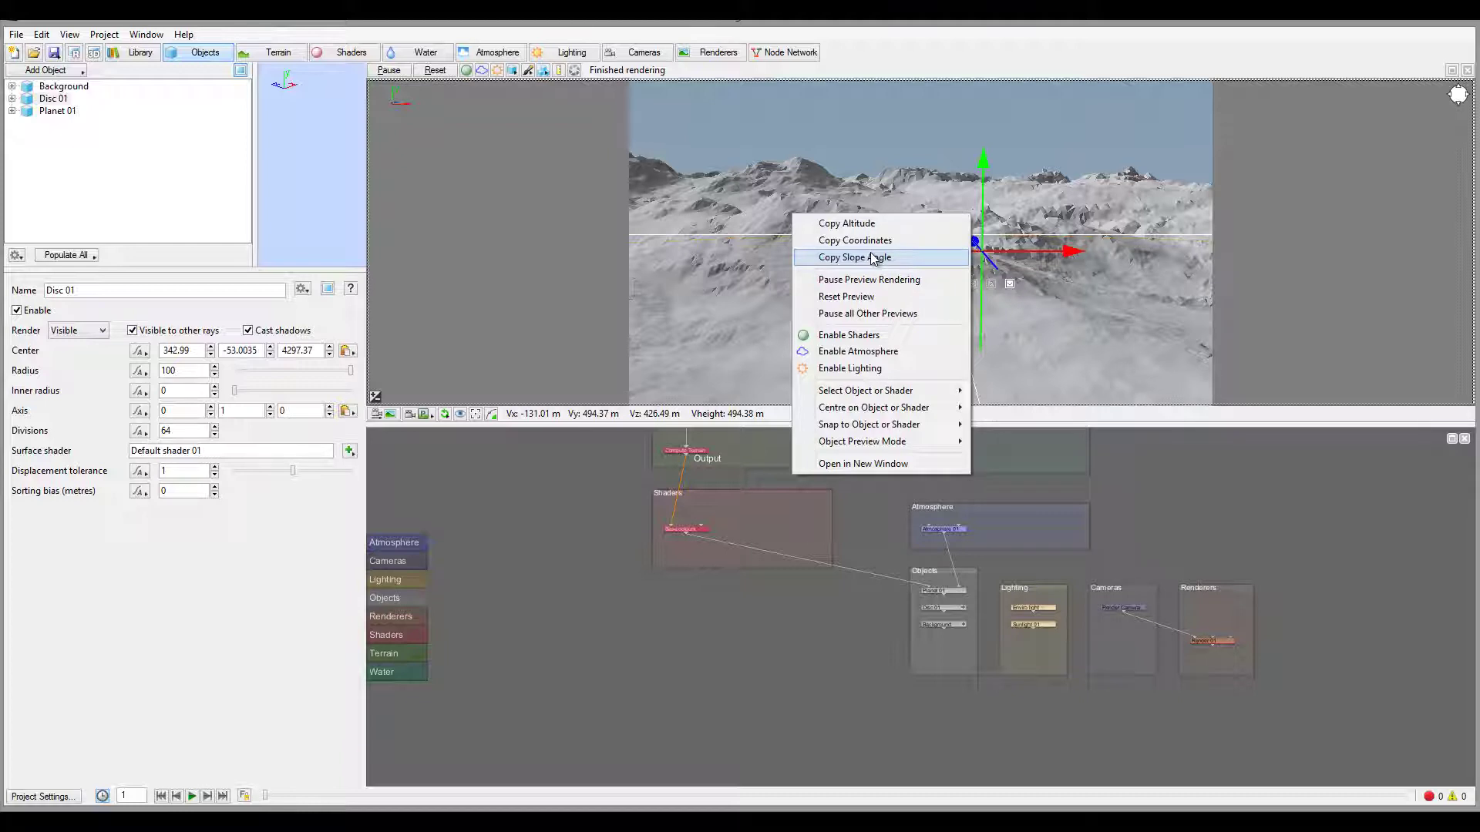
click(552, 208)
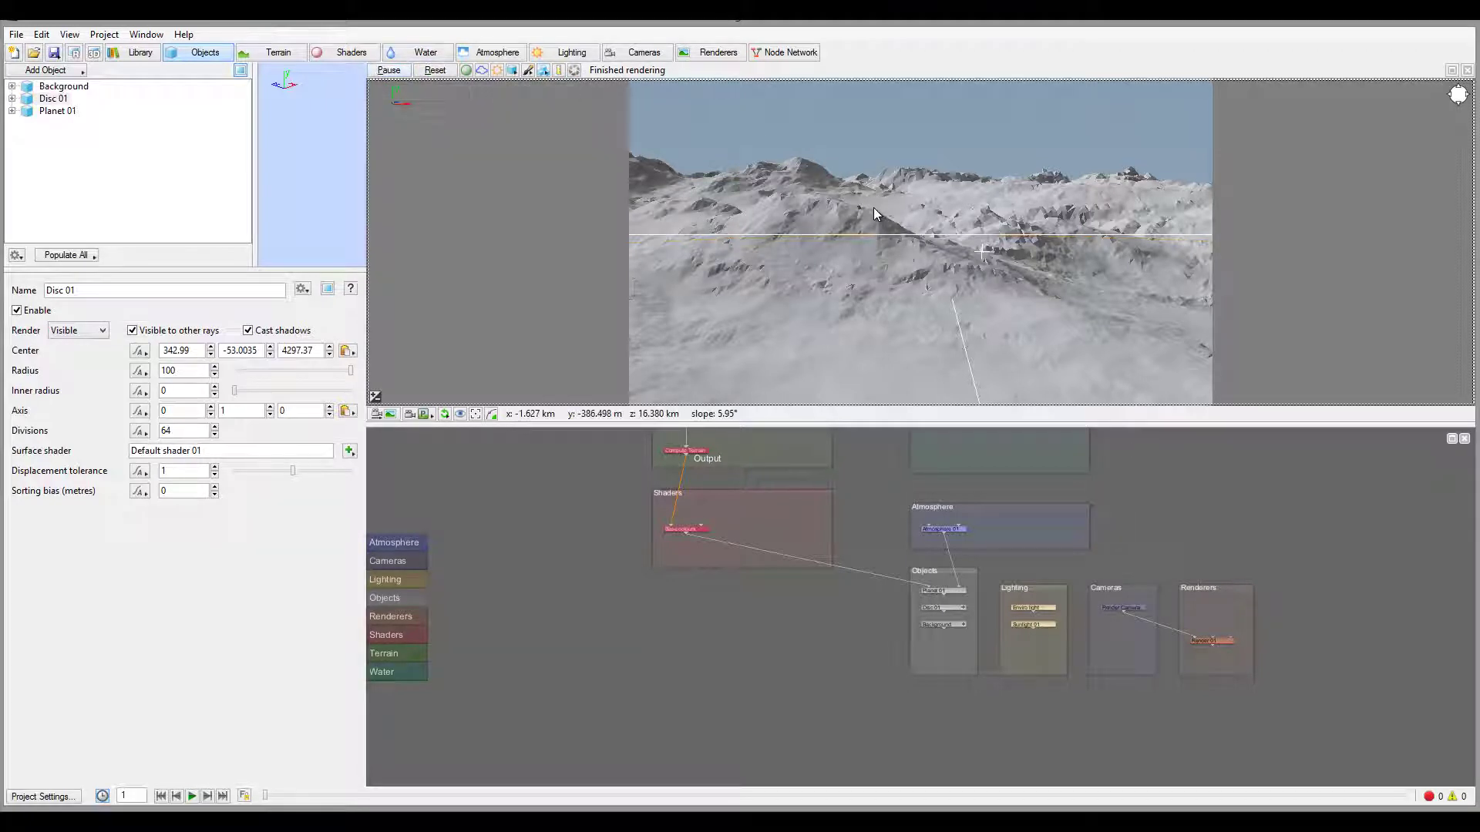
drag(868, 196, 1028, 224)
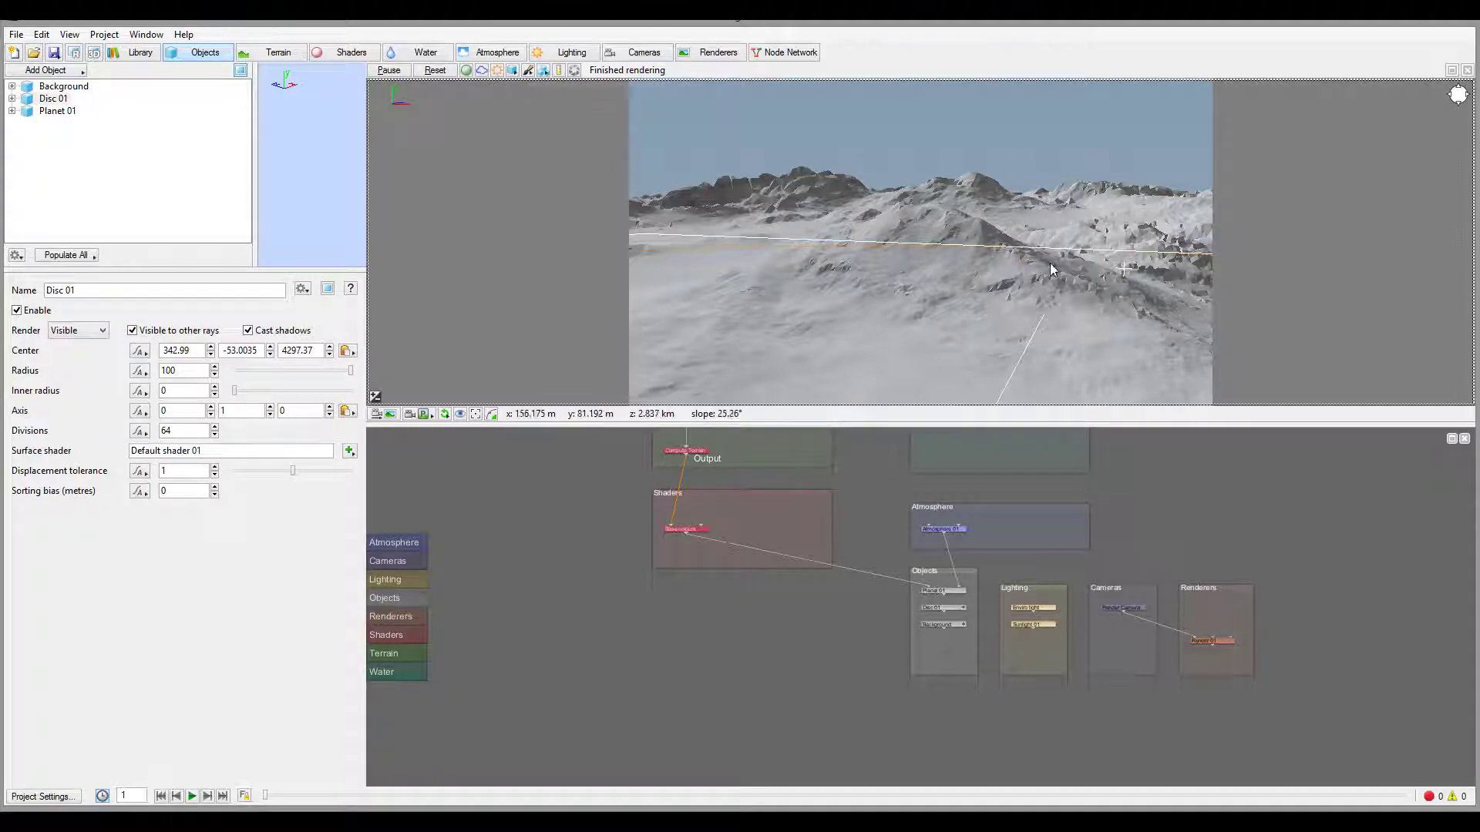
drag(894, 250, 990, 271)
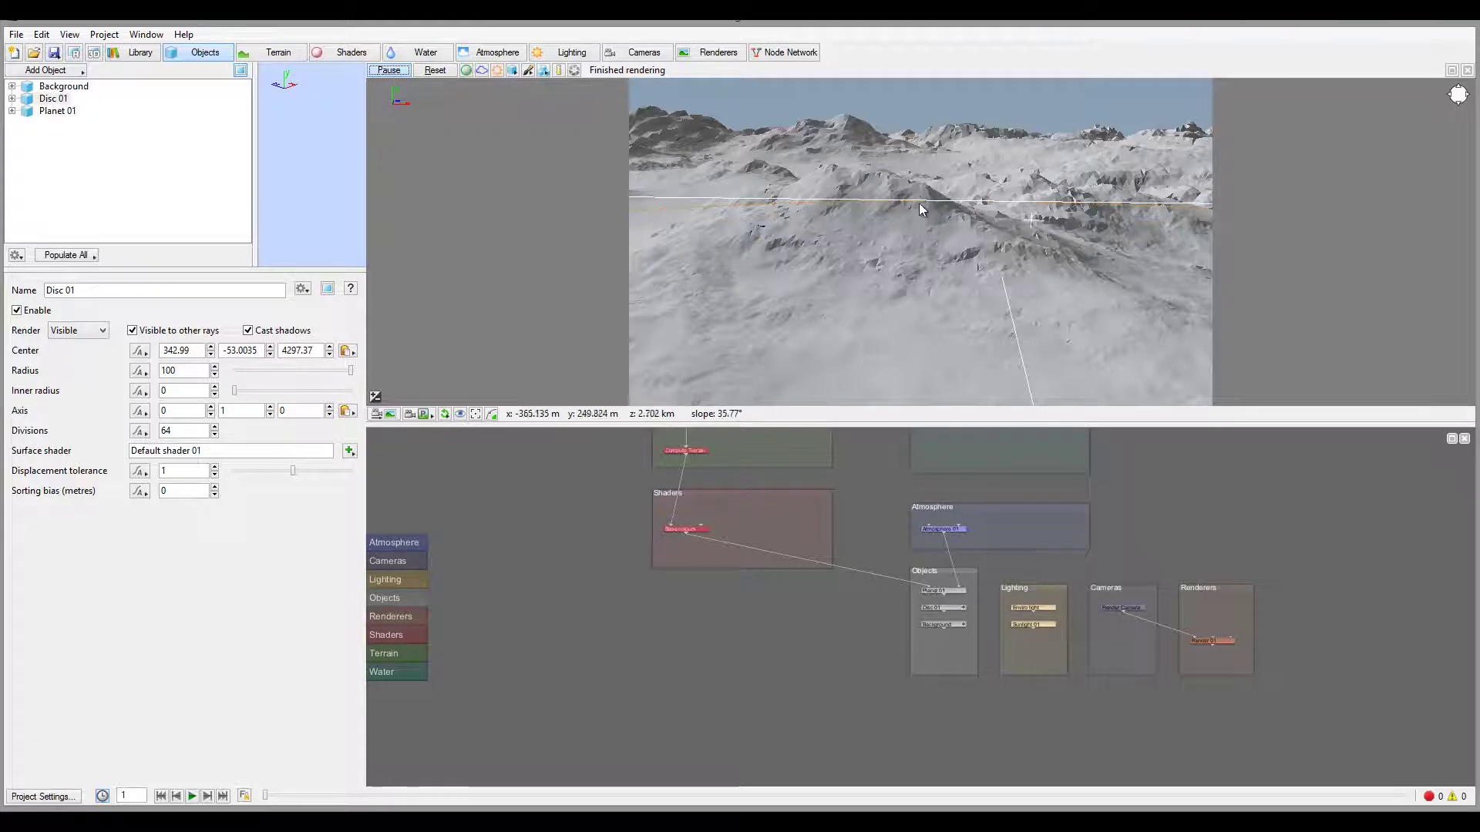
drag(919, 202, 1205, 231)
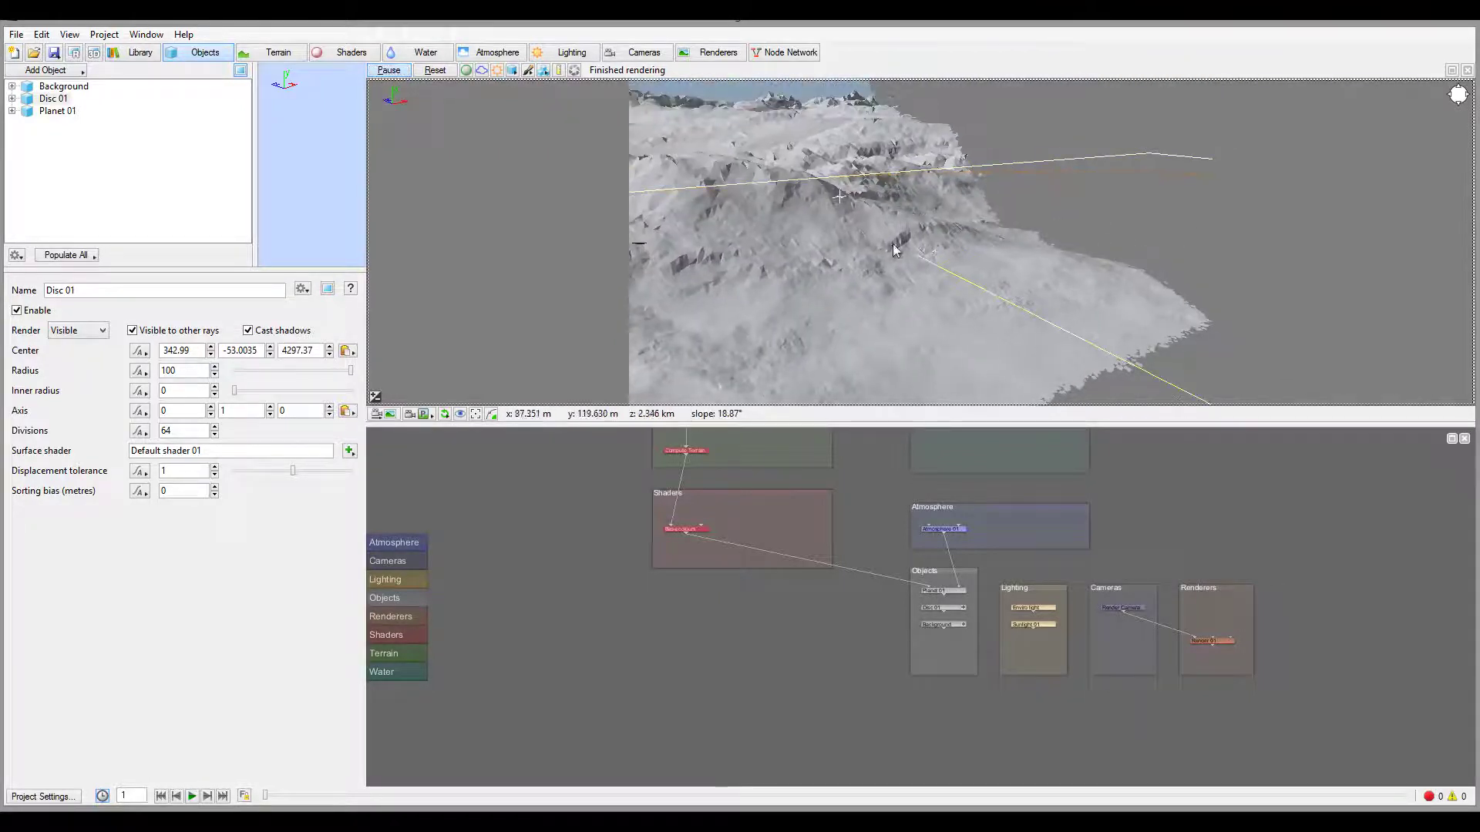
drag(892, 243, 958, 254)
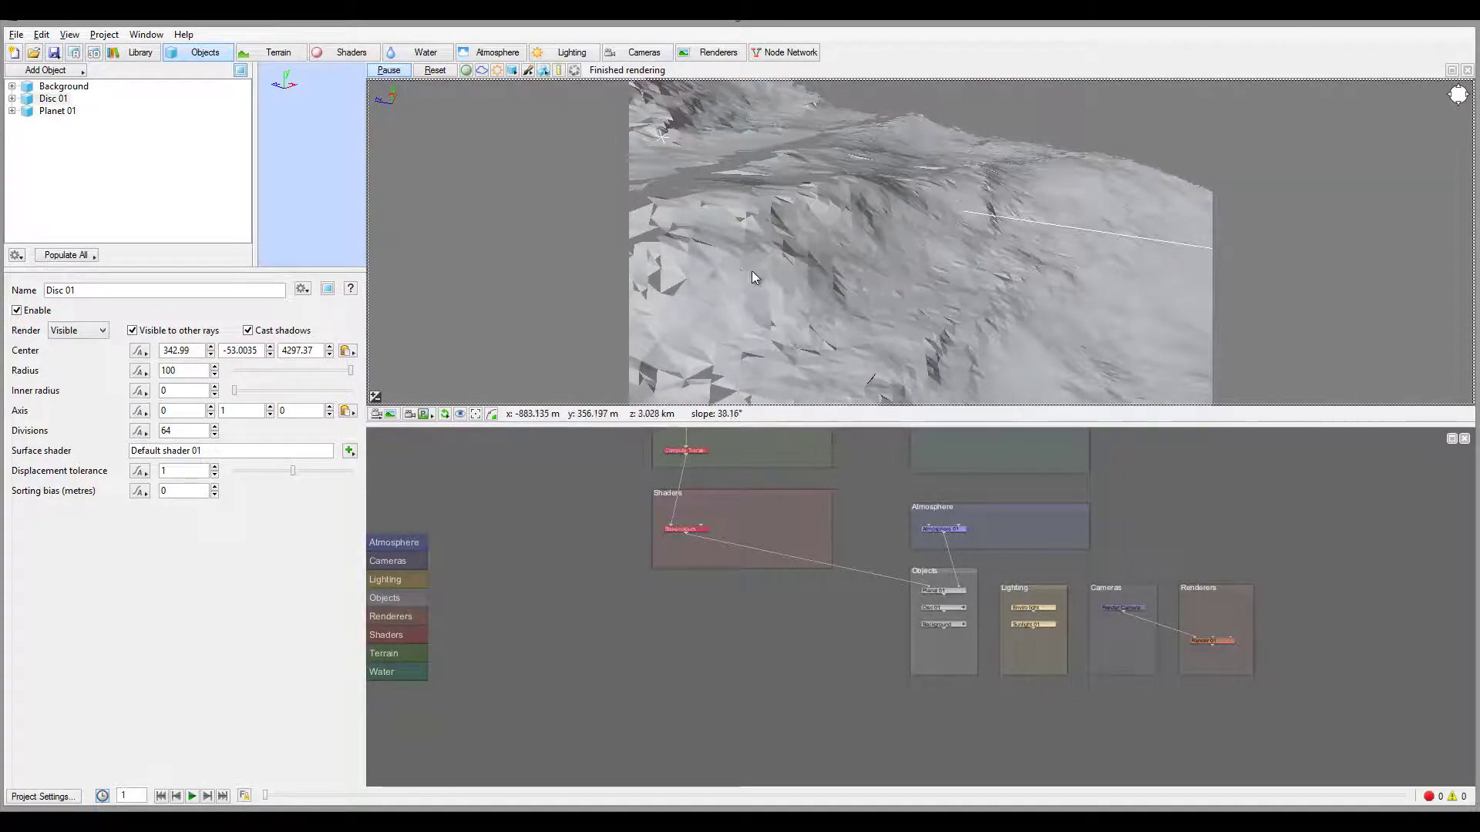
drag(753, 278, 1084, 269)
drag(1132, 202, 739, 77)
drag(806, 152, 960, 238)
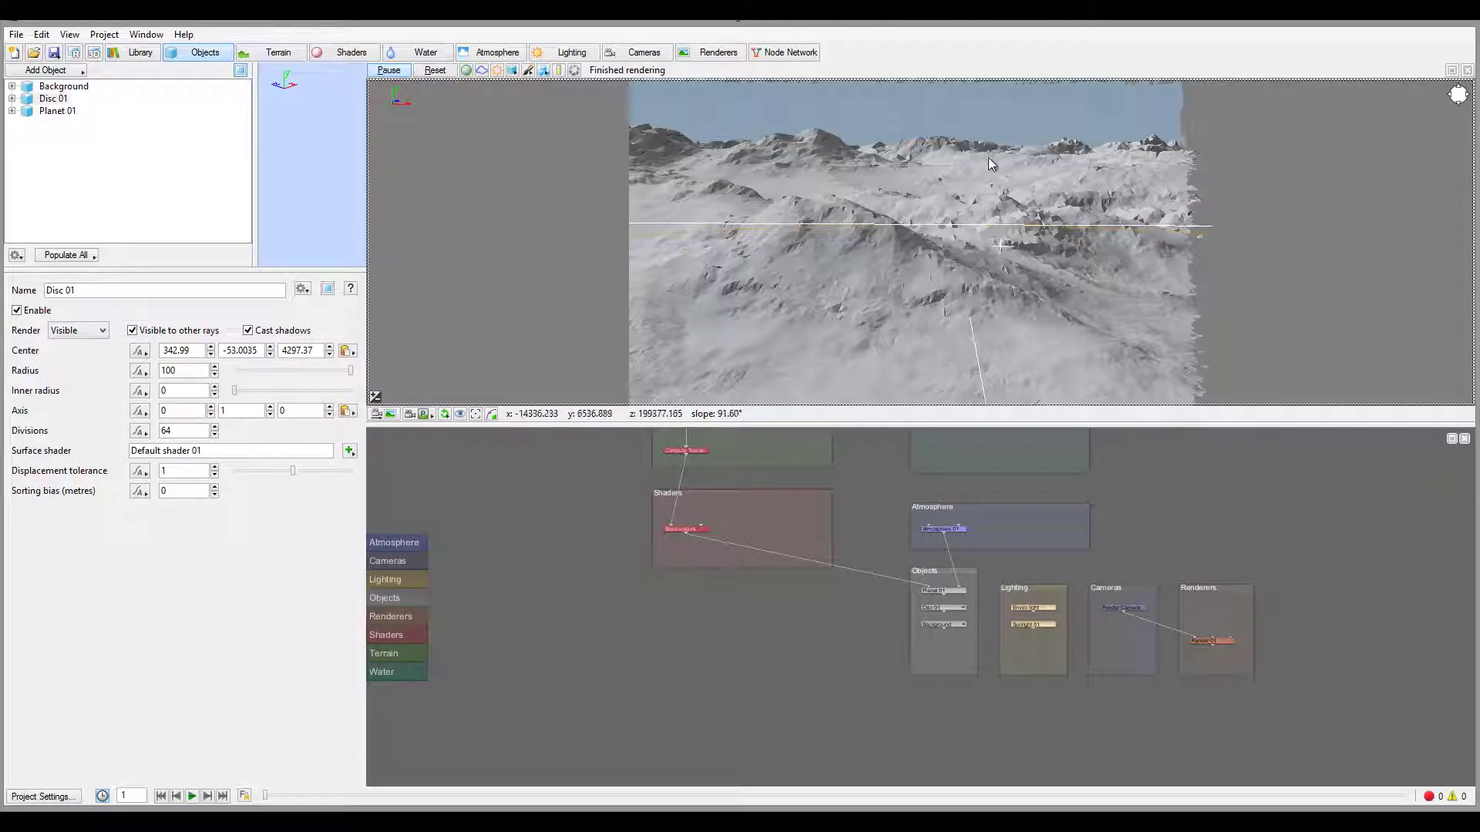
click(390, 70)
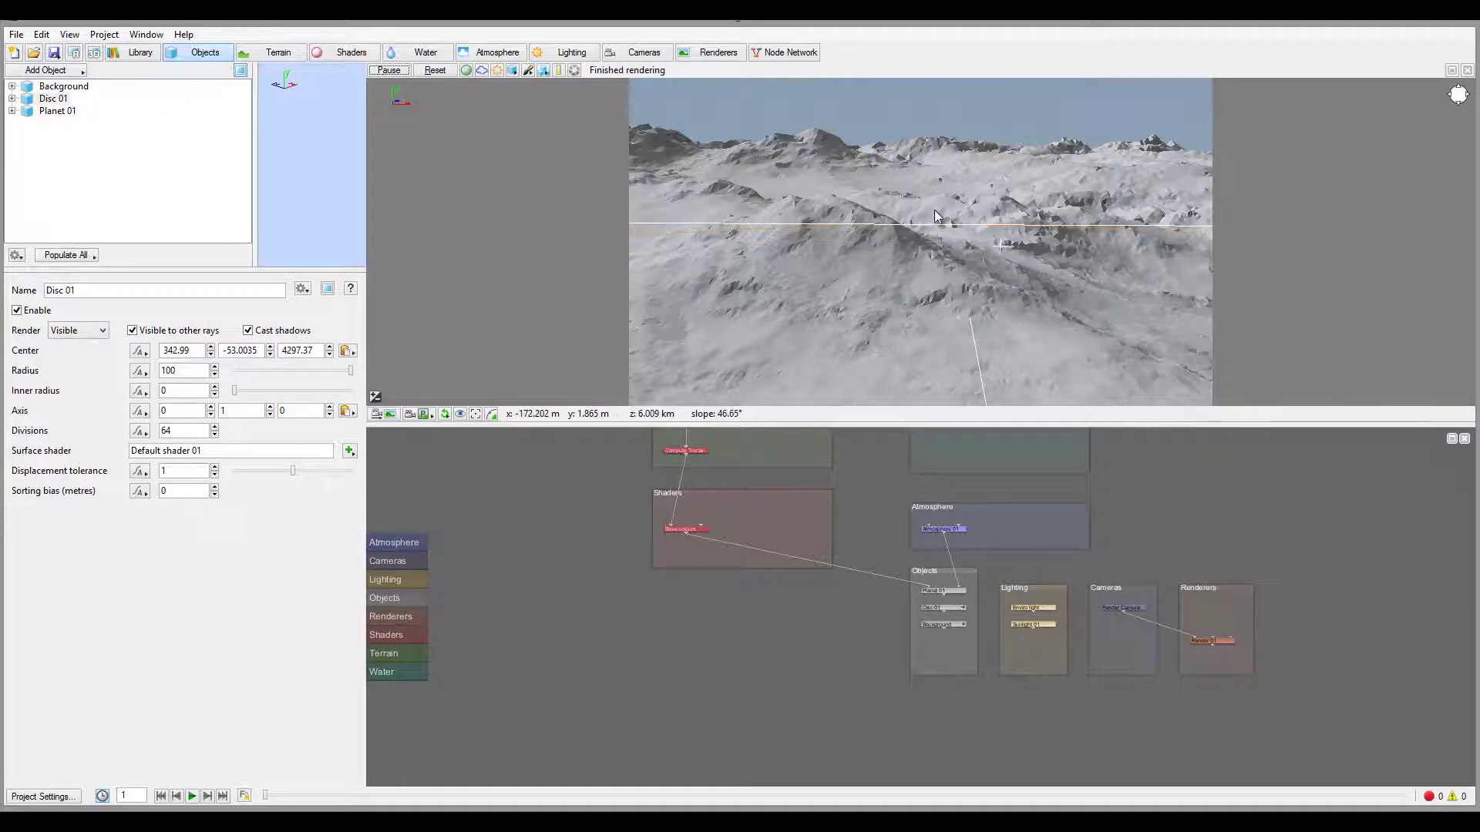
Reset the 3D preview and reframe it to look down over the mountain ridge
click(434, 70)
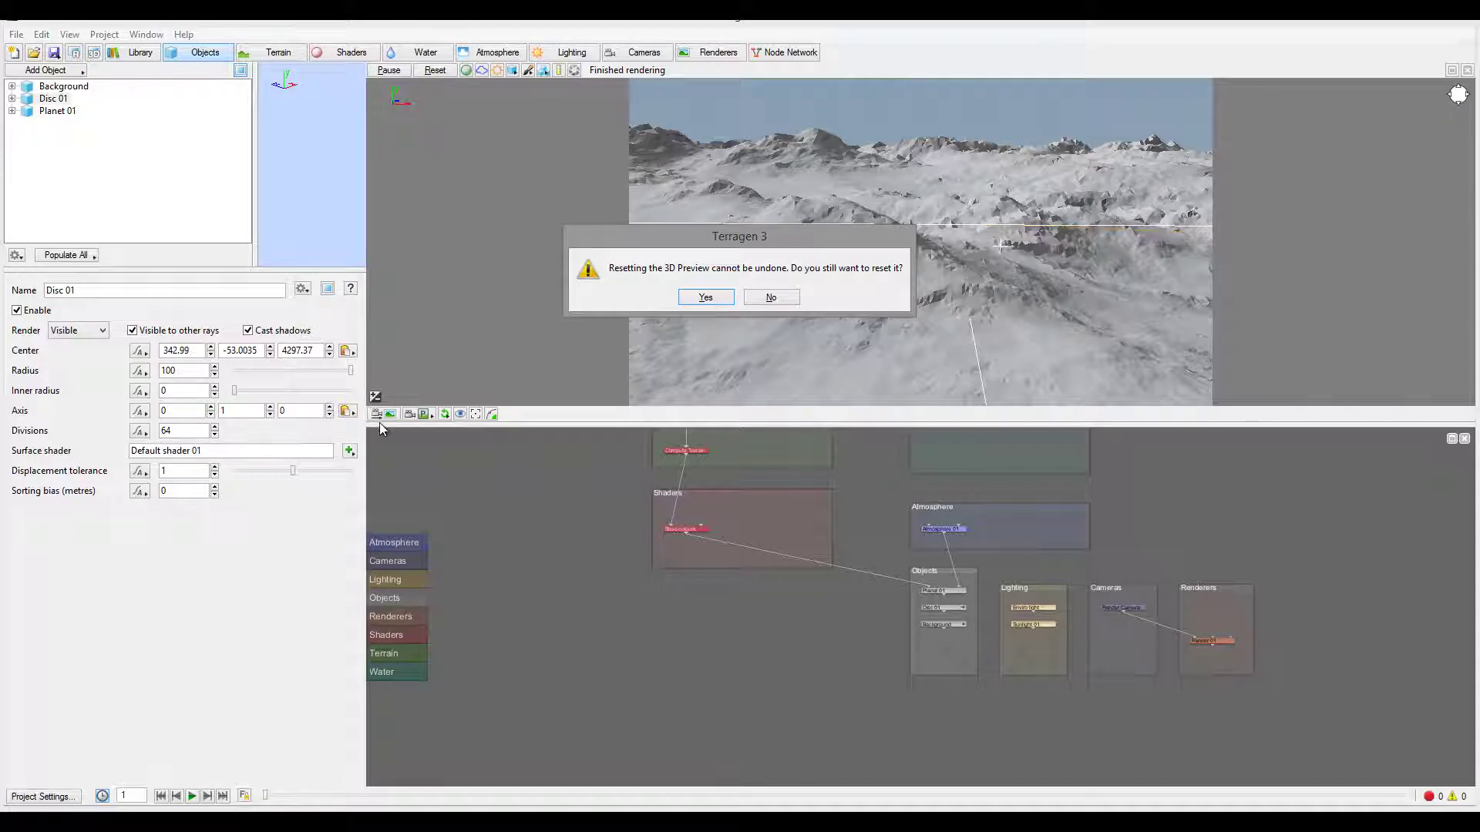
click(699, 298)
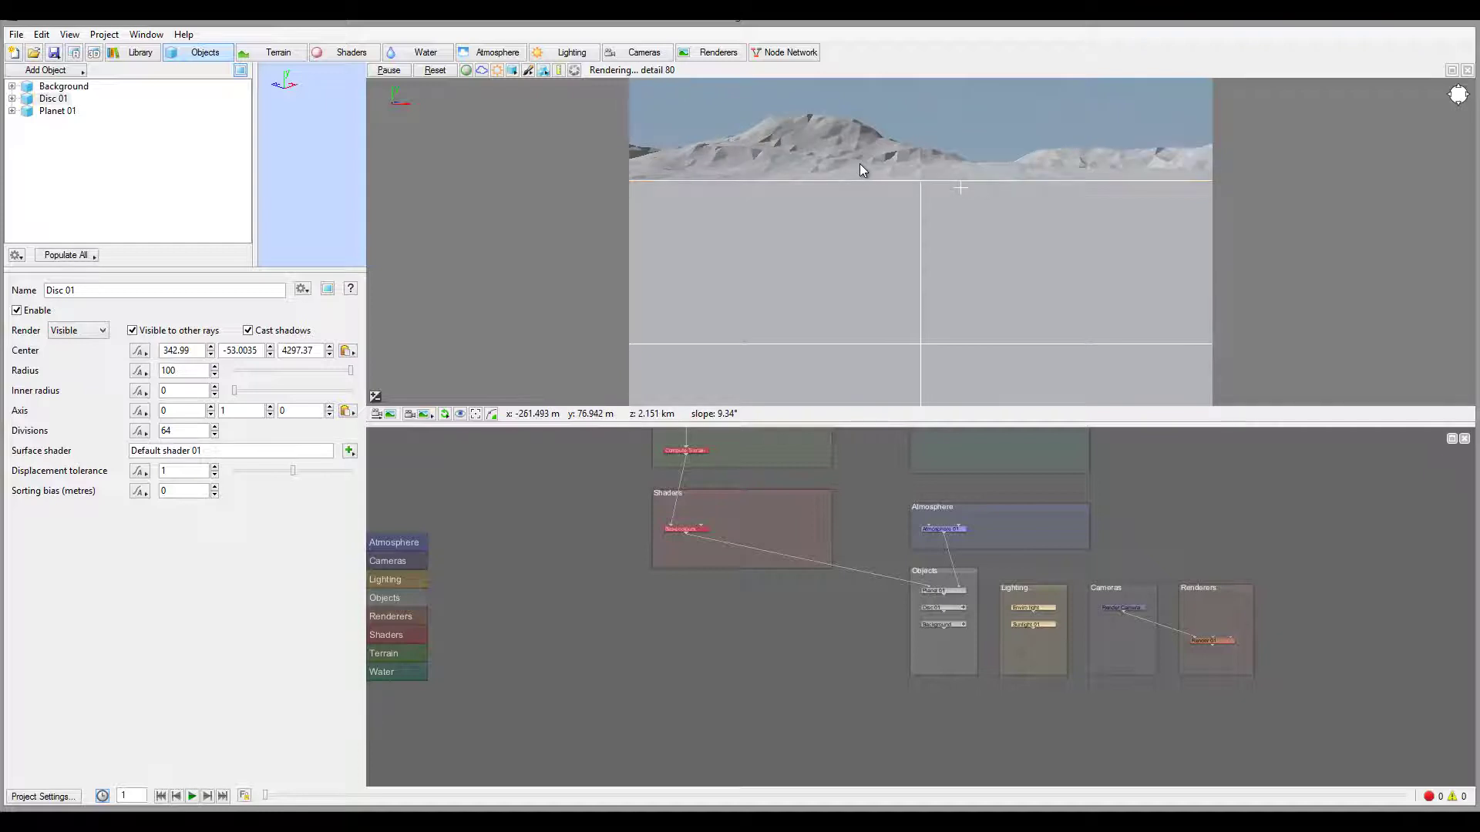
drag(858, 157, 1056, 261)
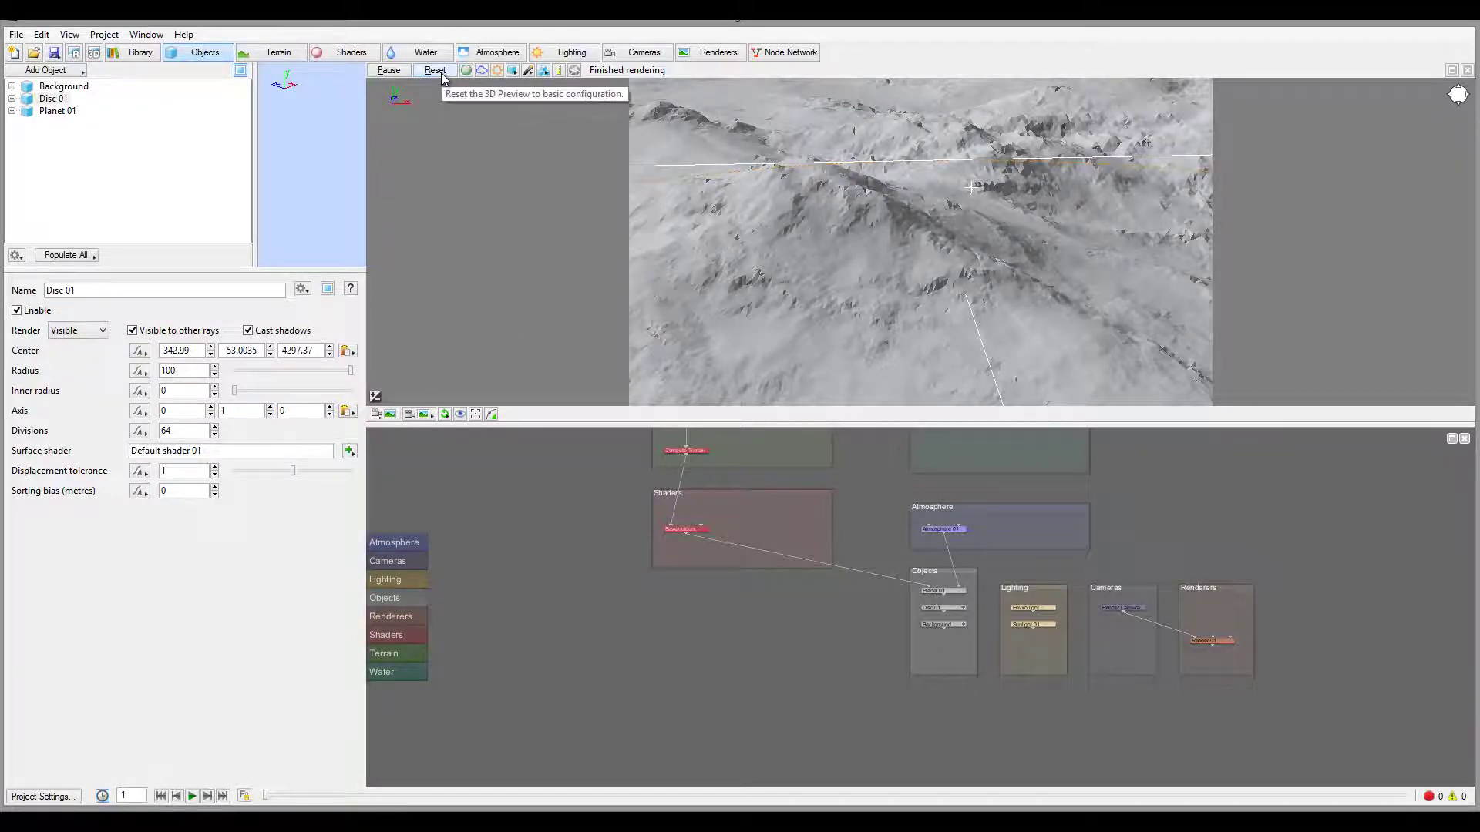
Tilt the preview toward the horizon and reset the 3D preview again
drag(900, 276, 843, 61)
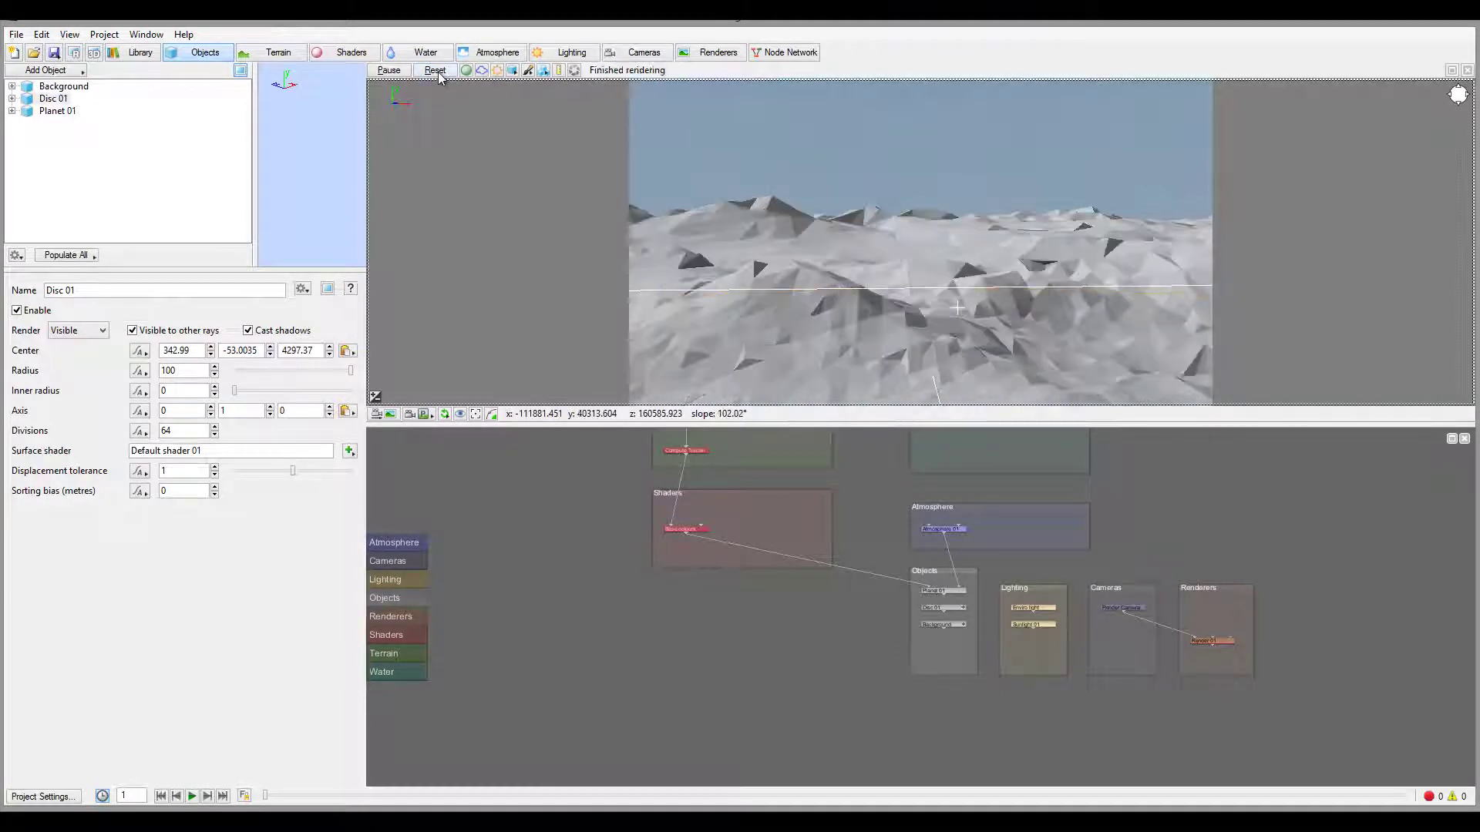
click(436, 70)
click(704, 298)
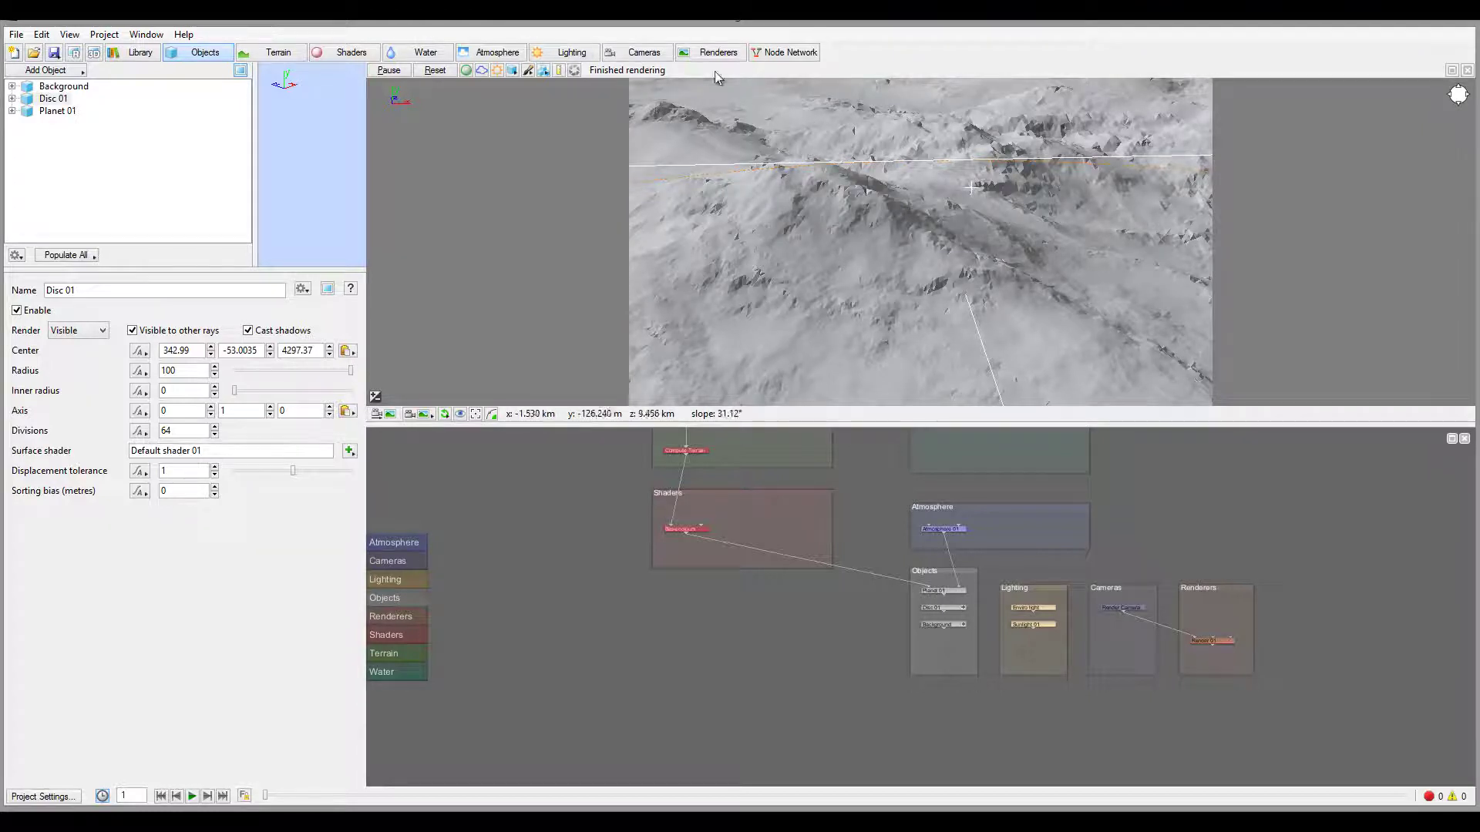
Display the terrain nodes and reframe the preview so the ridge, horizon and sky are in view
click(624, 51)
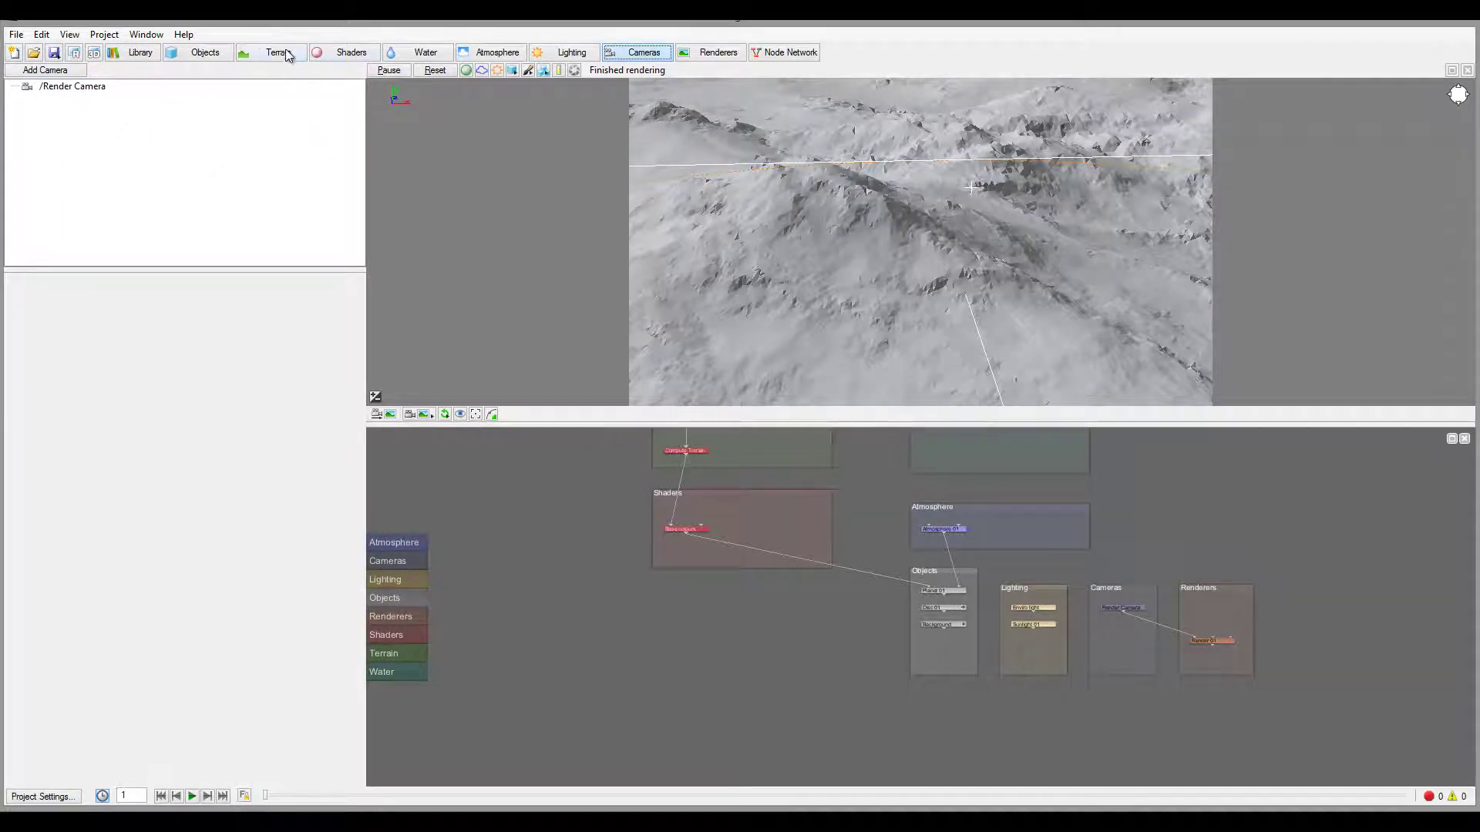
click(266, 52)
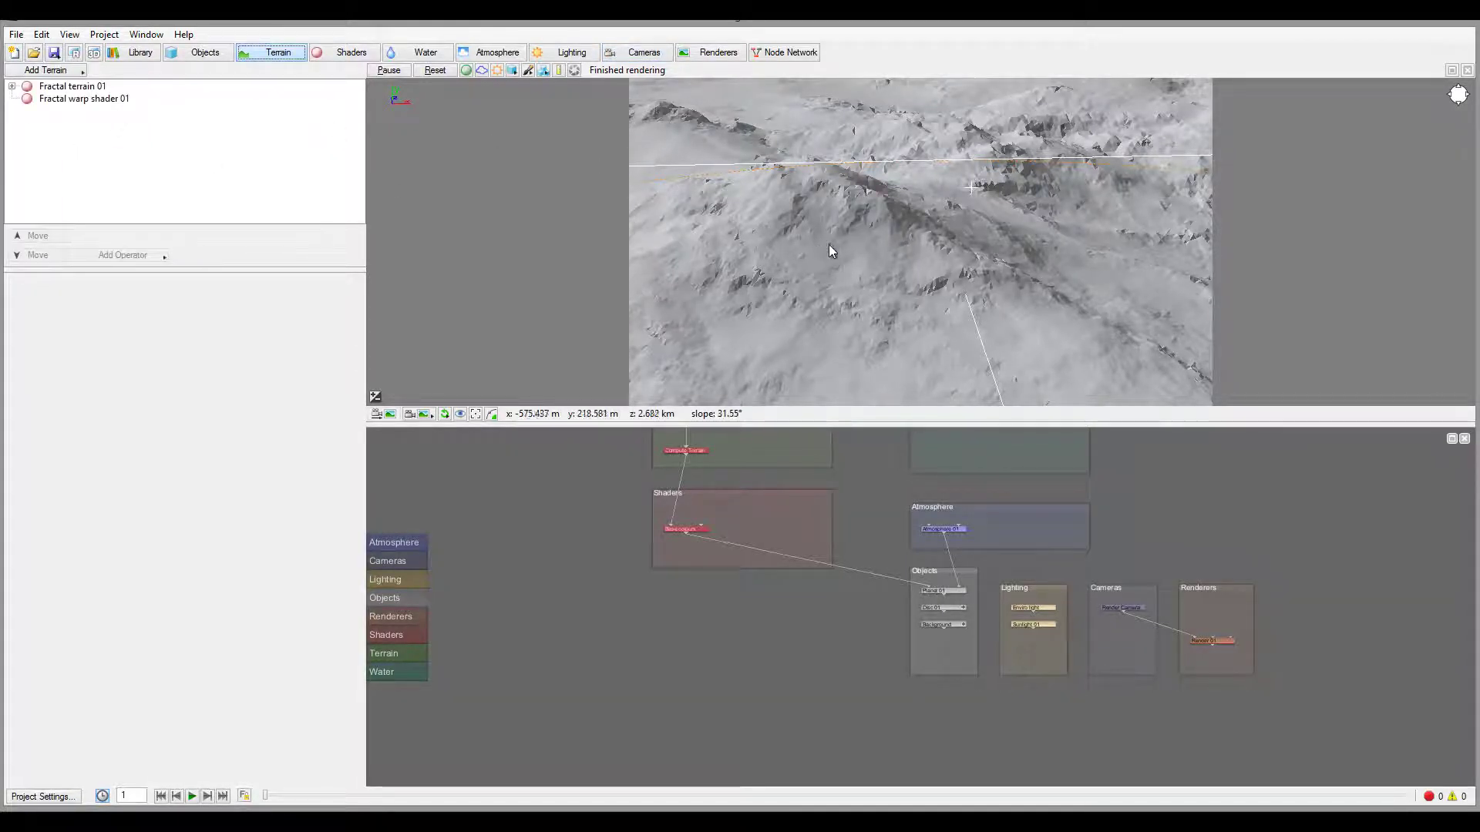
right_drag(868, 250, 863, 131)
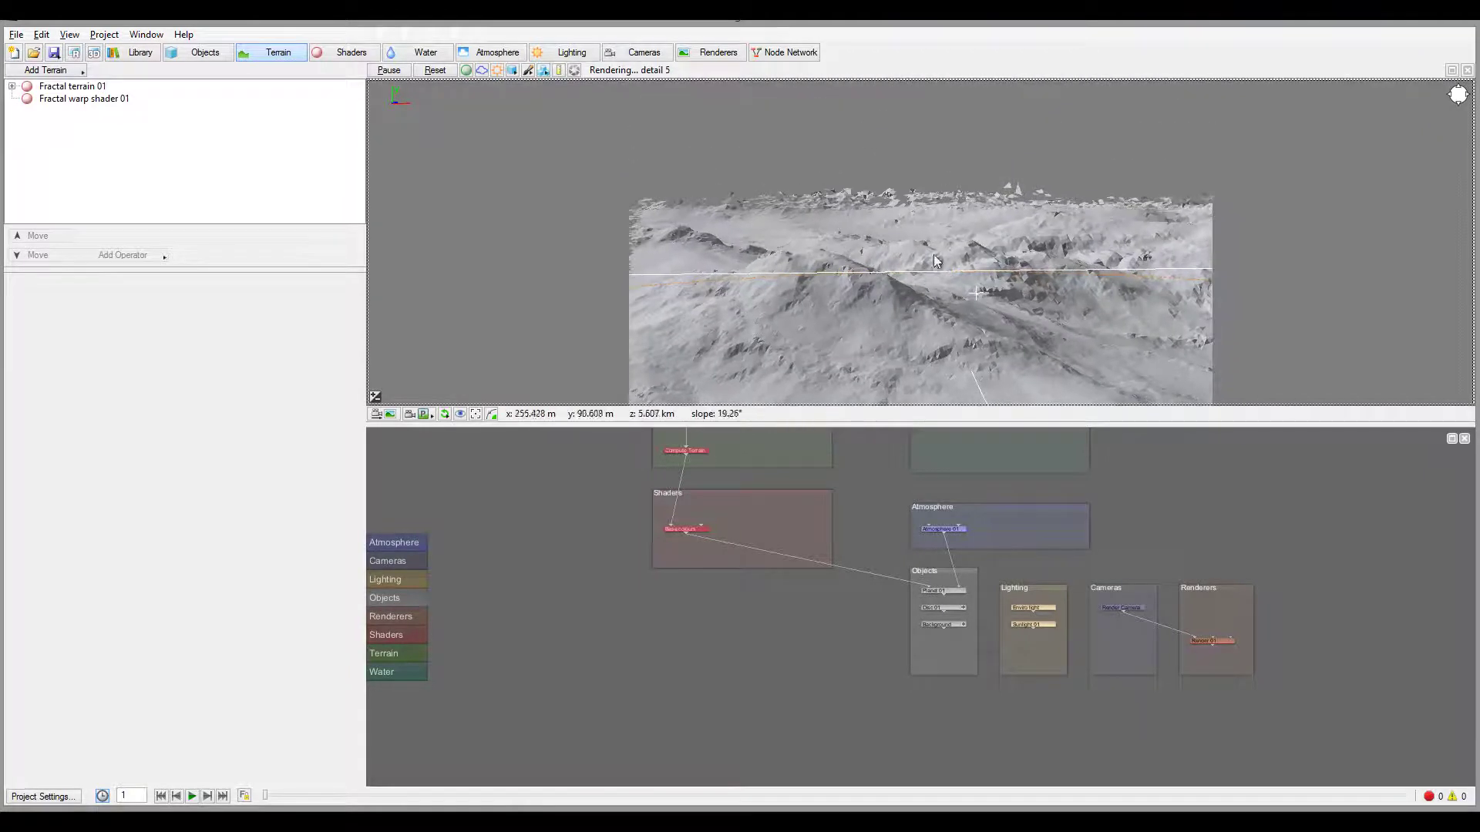
scroll(1162, 269, up, 3)
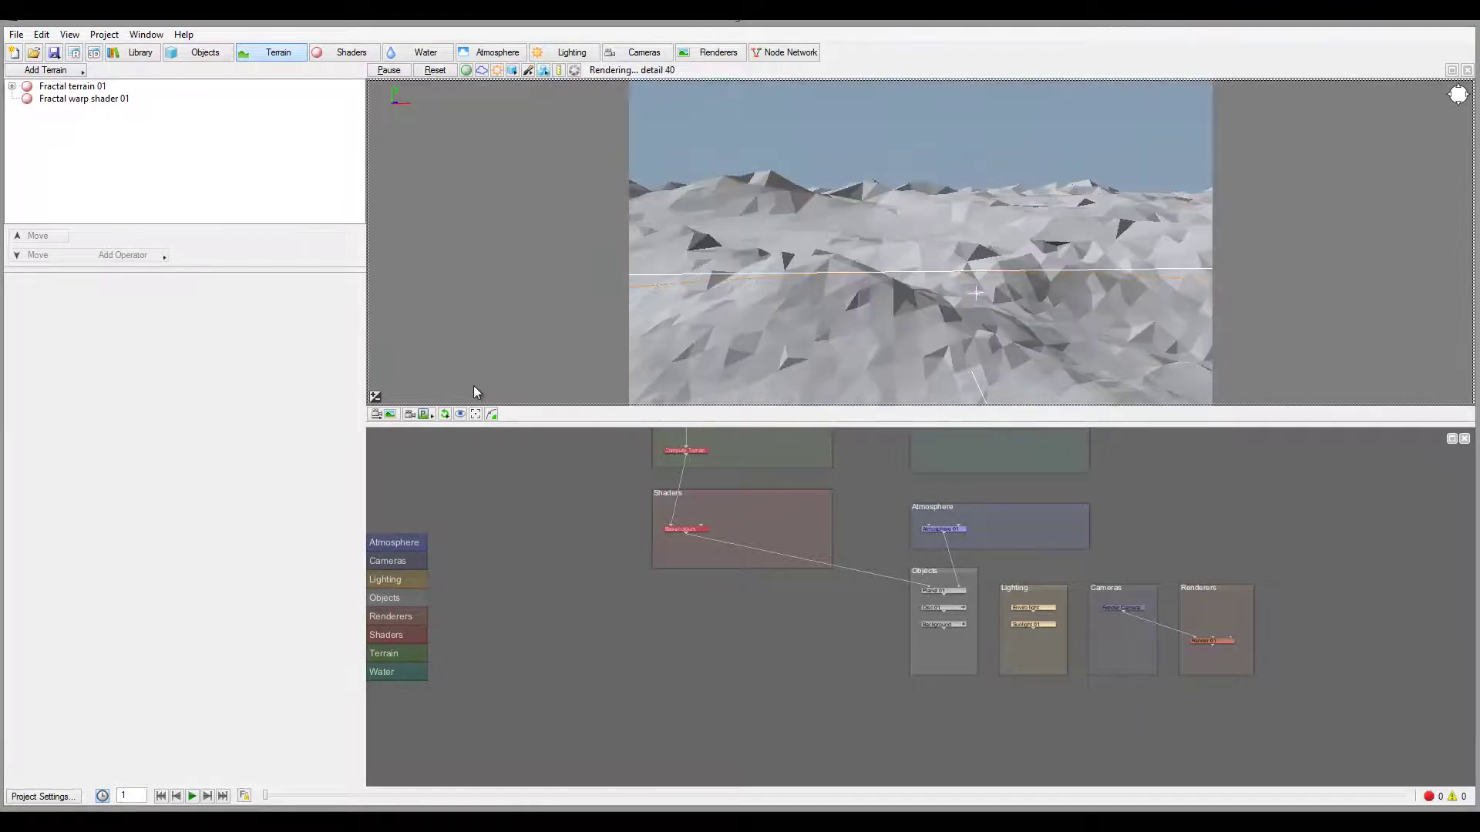
click(377, 415)
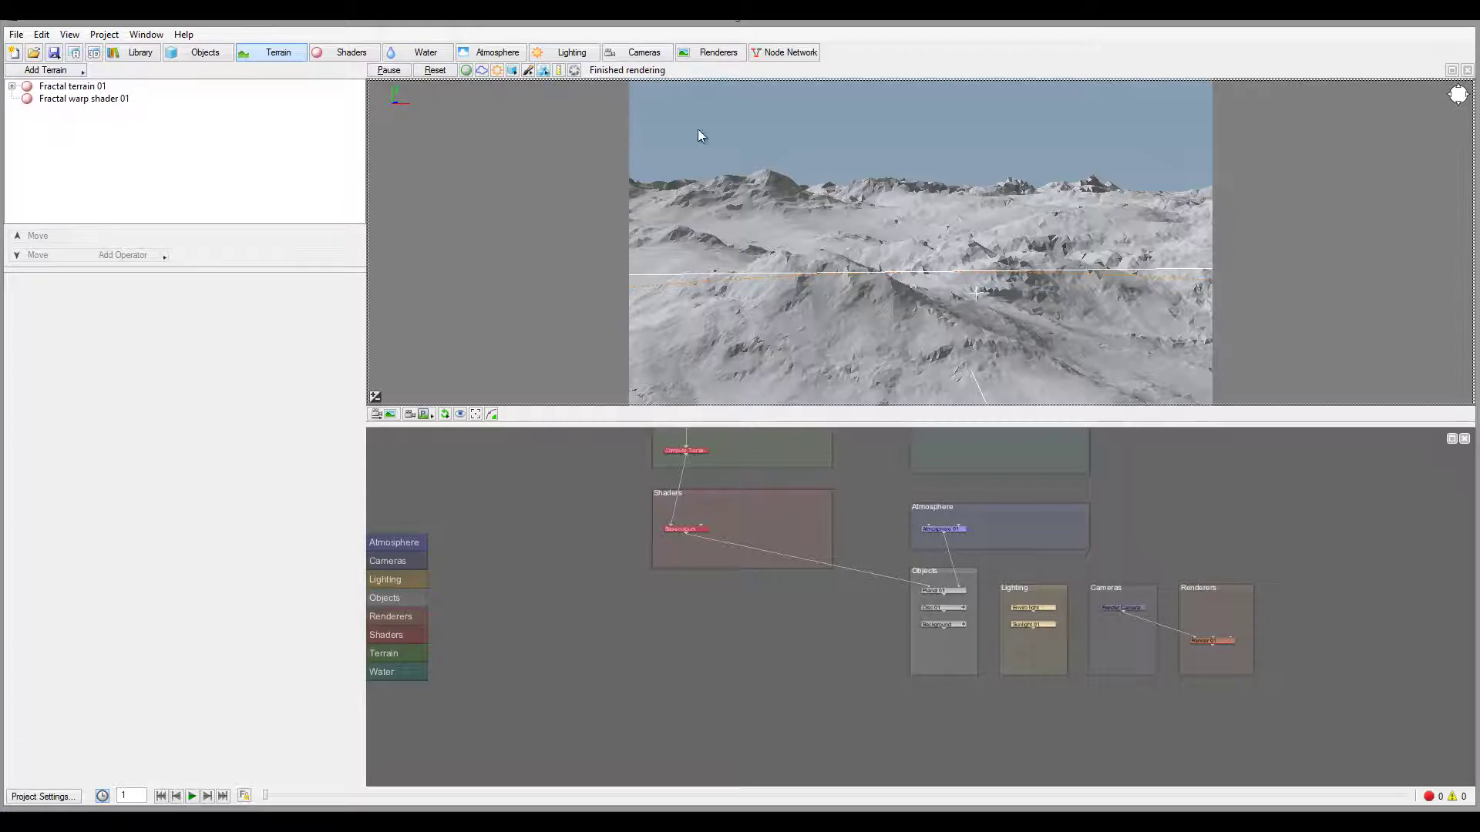
Enable the atmosphere in the 3D preview and disable it again
right_click(737, 188)
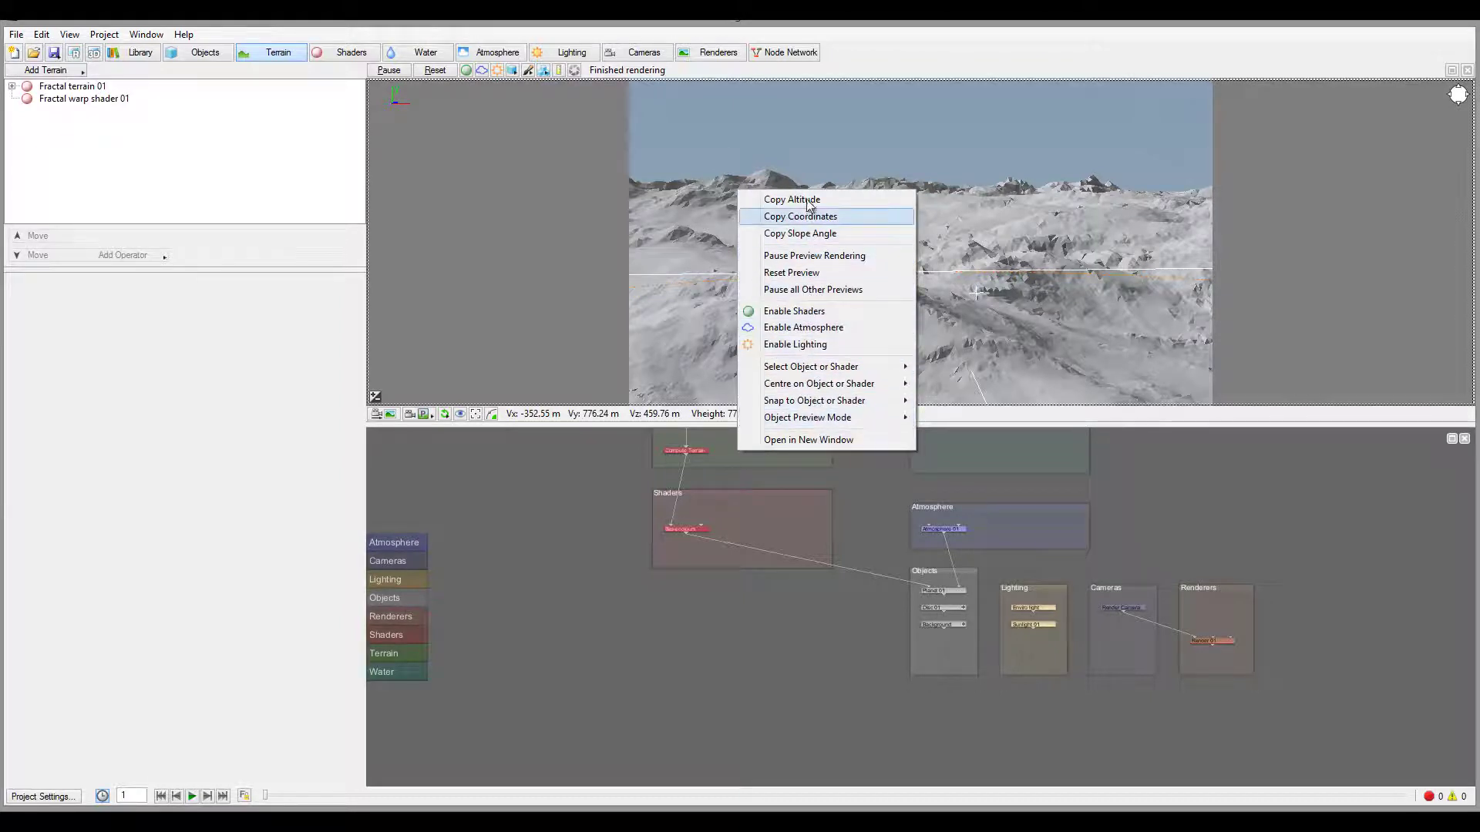
click(834, 327)
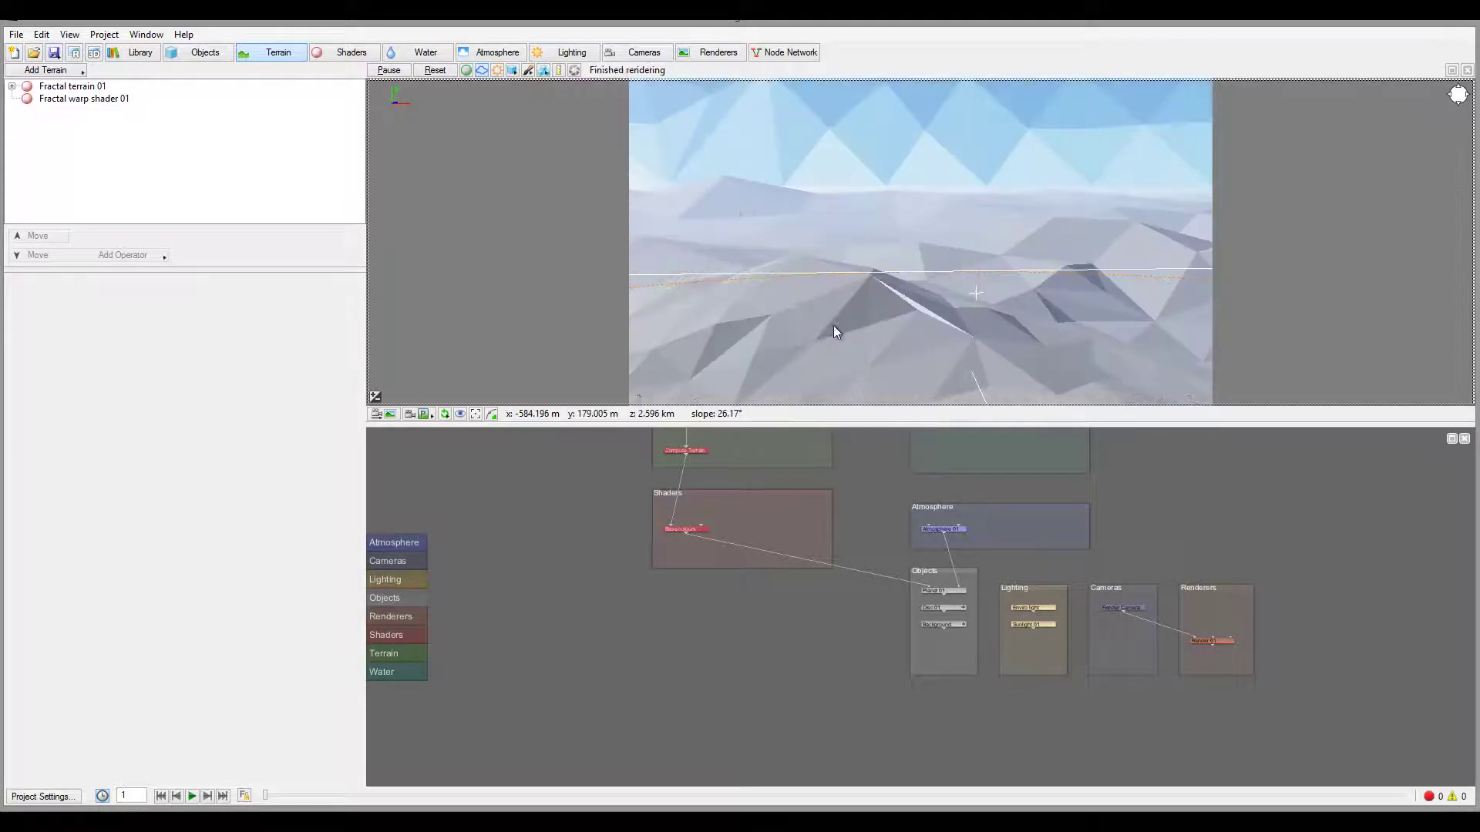
right_click(724, 201)
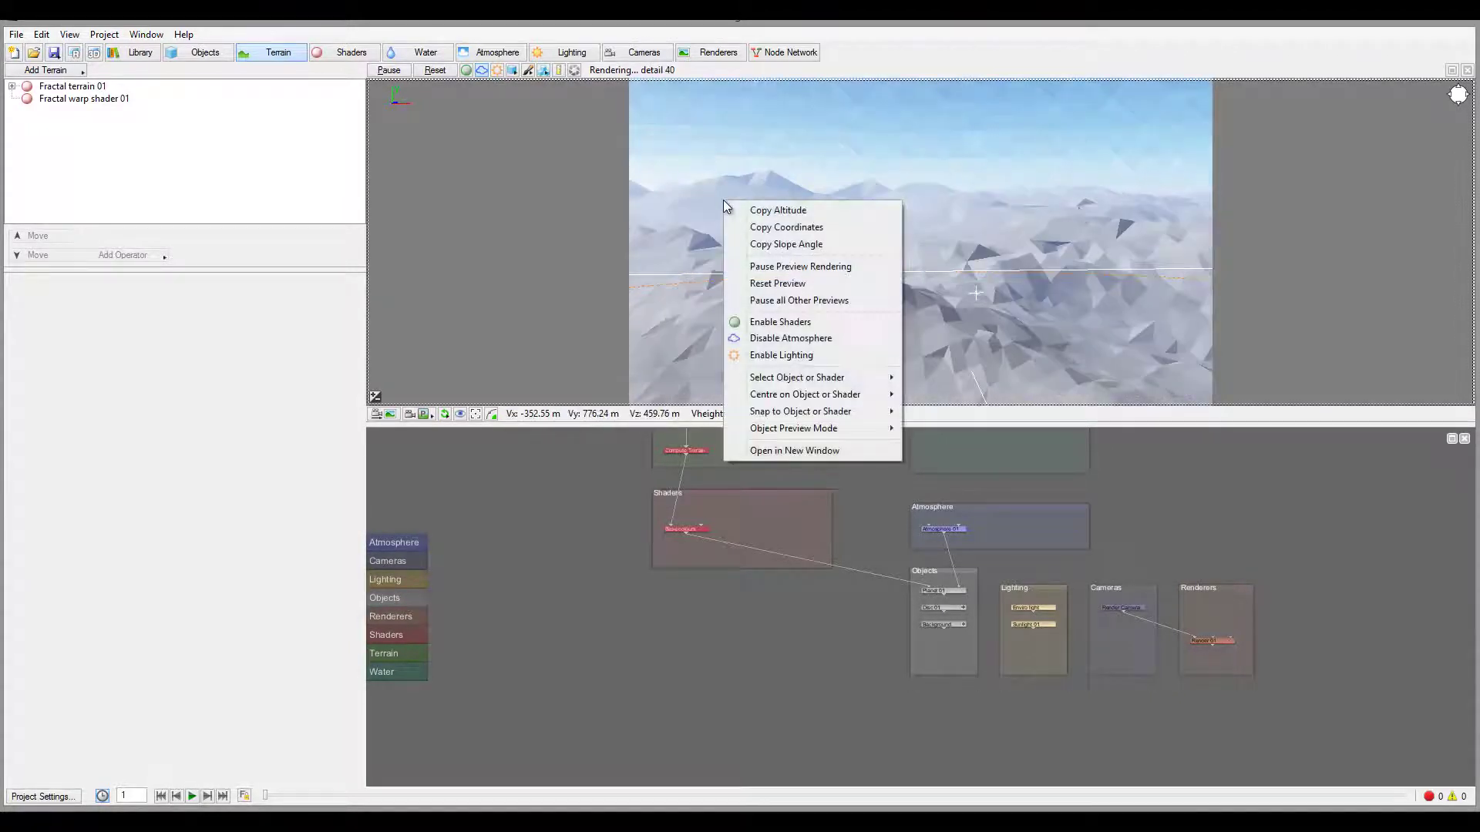
click(823, 338)
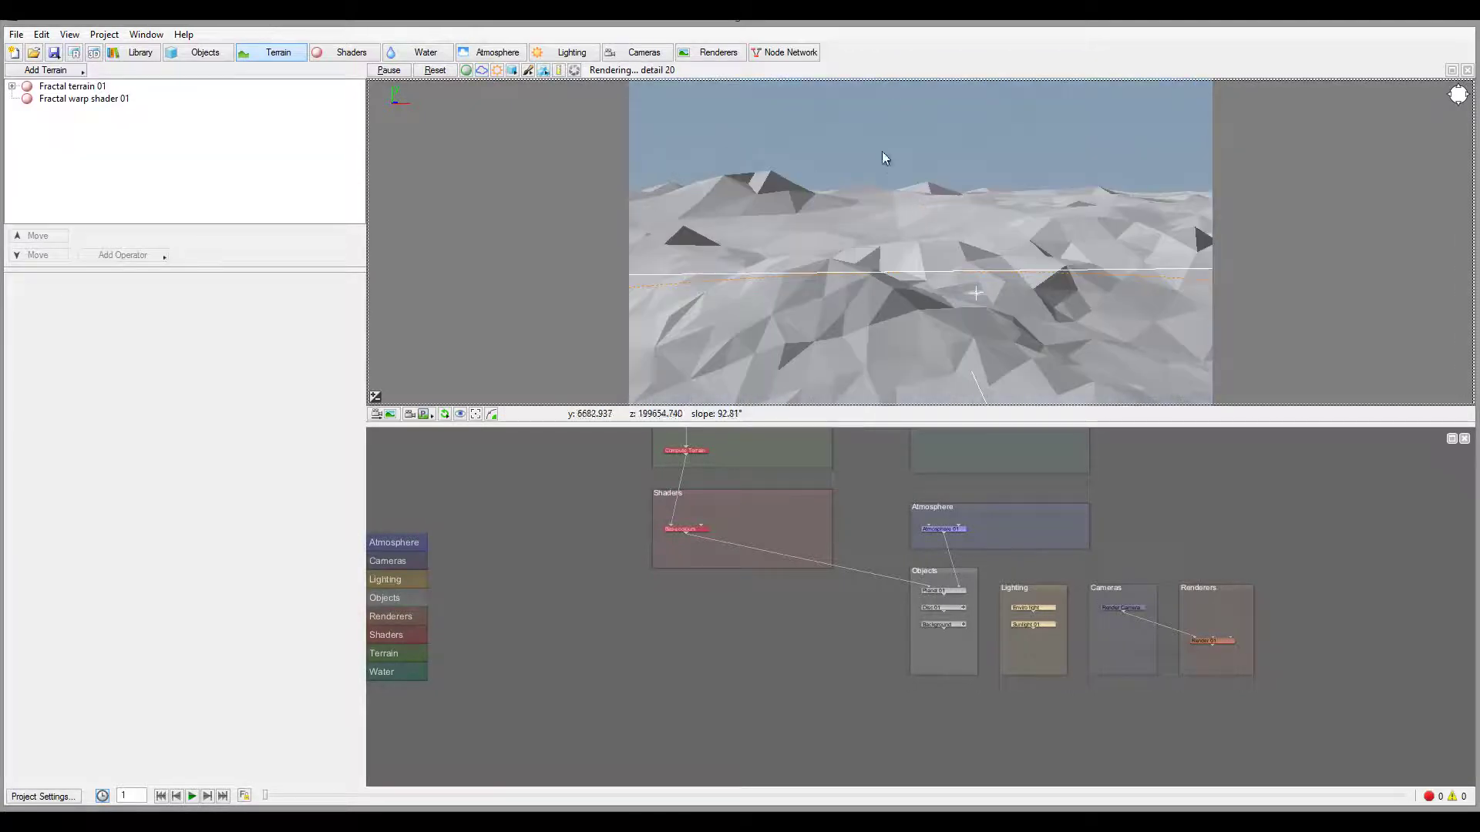
click(480, 68)
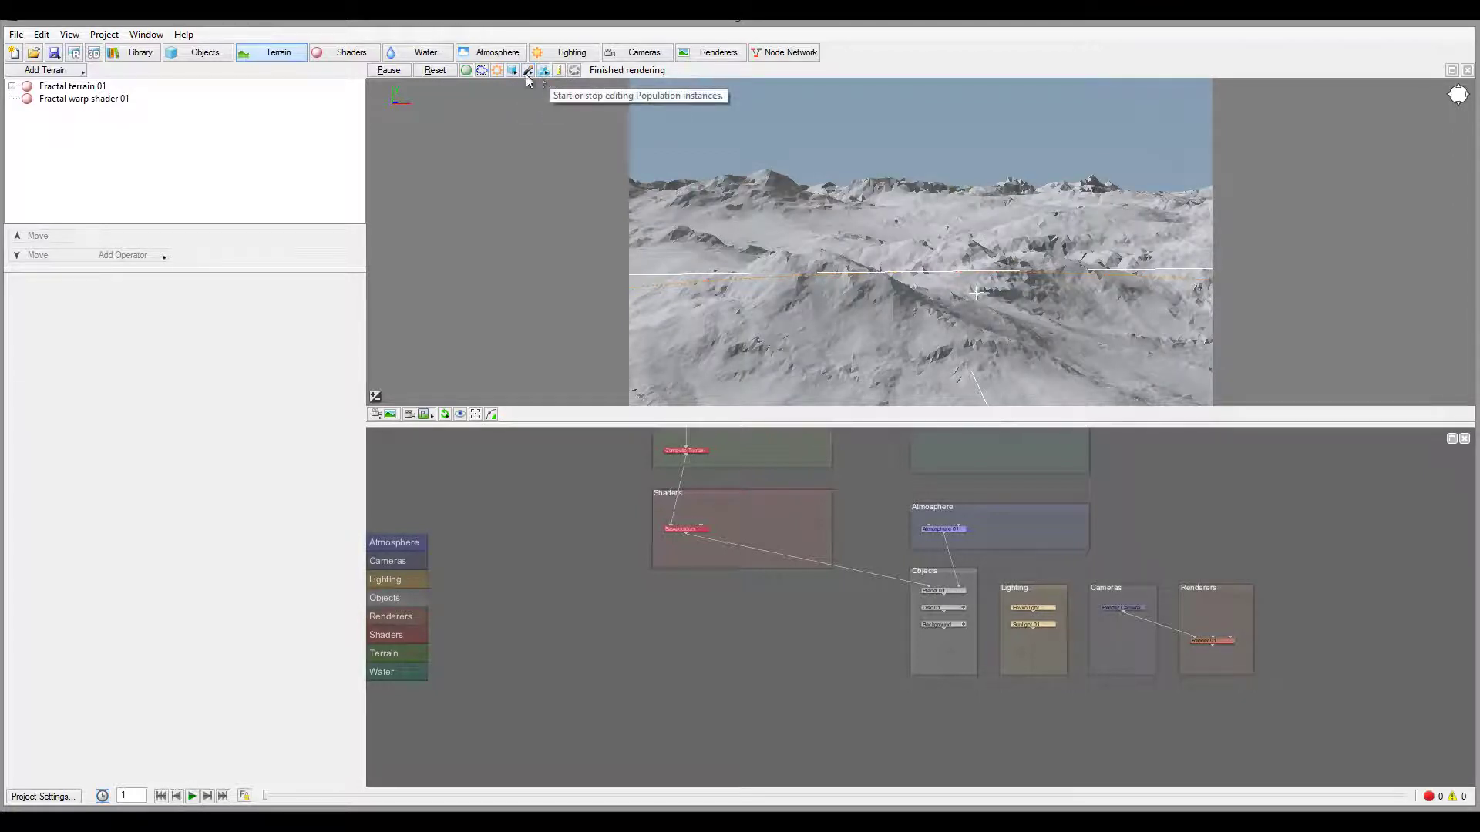
Examine the 3D preview's options for object display modes, shader painting and population instance editing
click(513, 71)
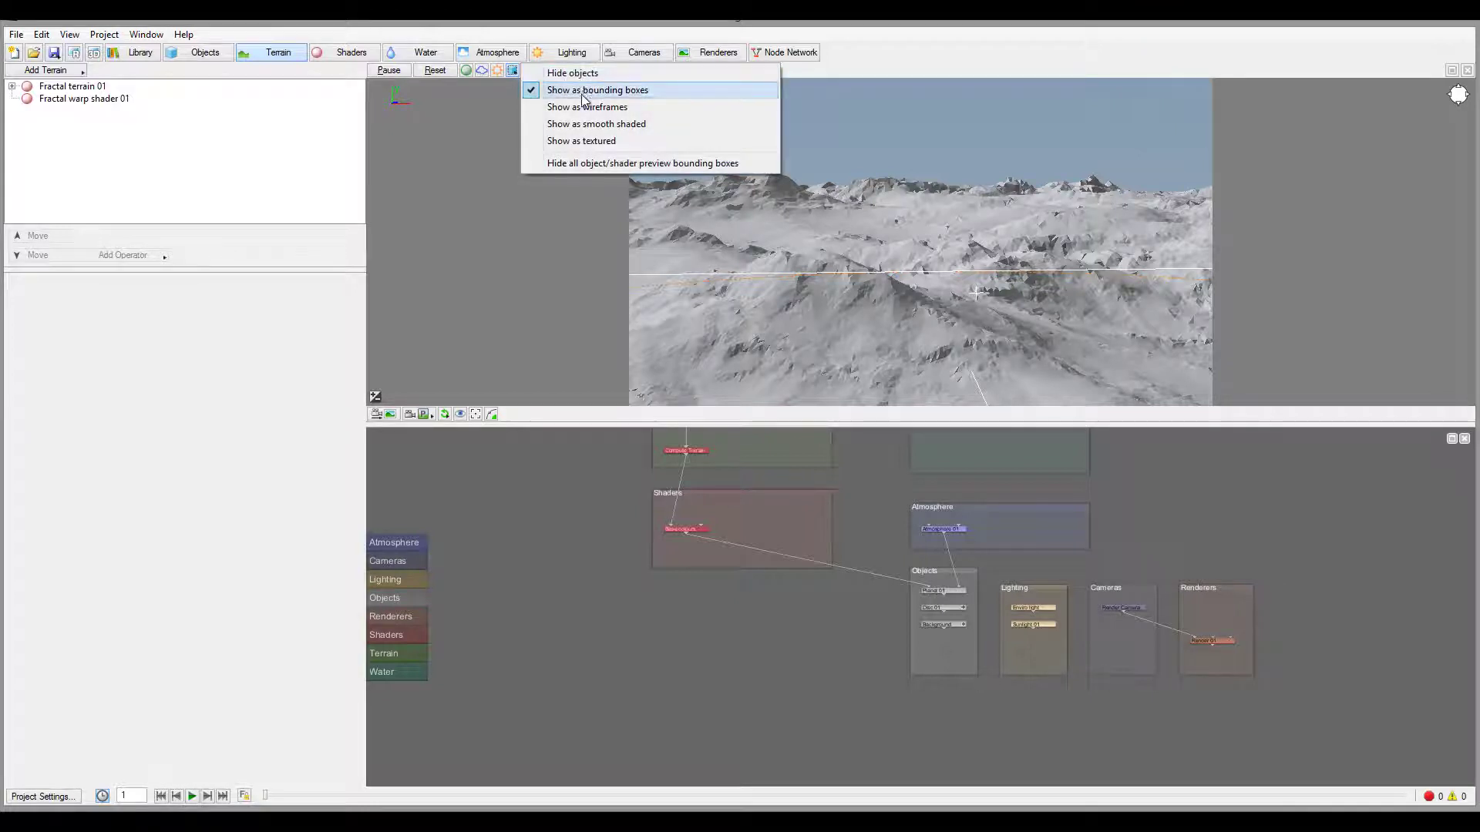
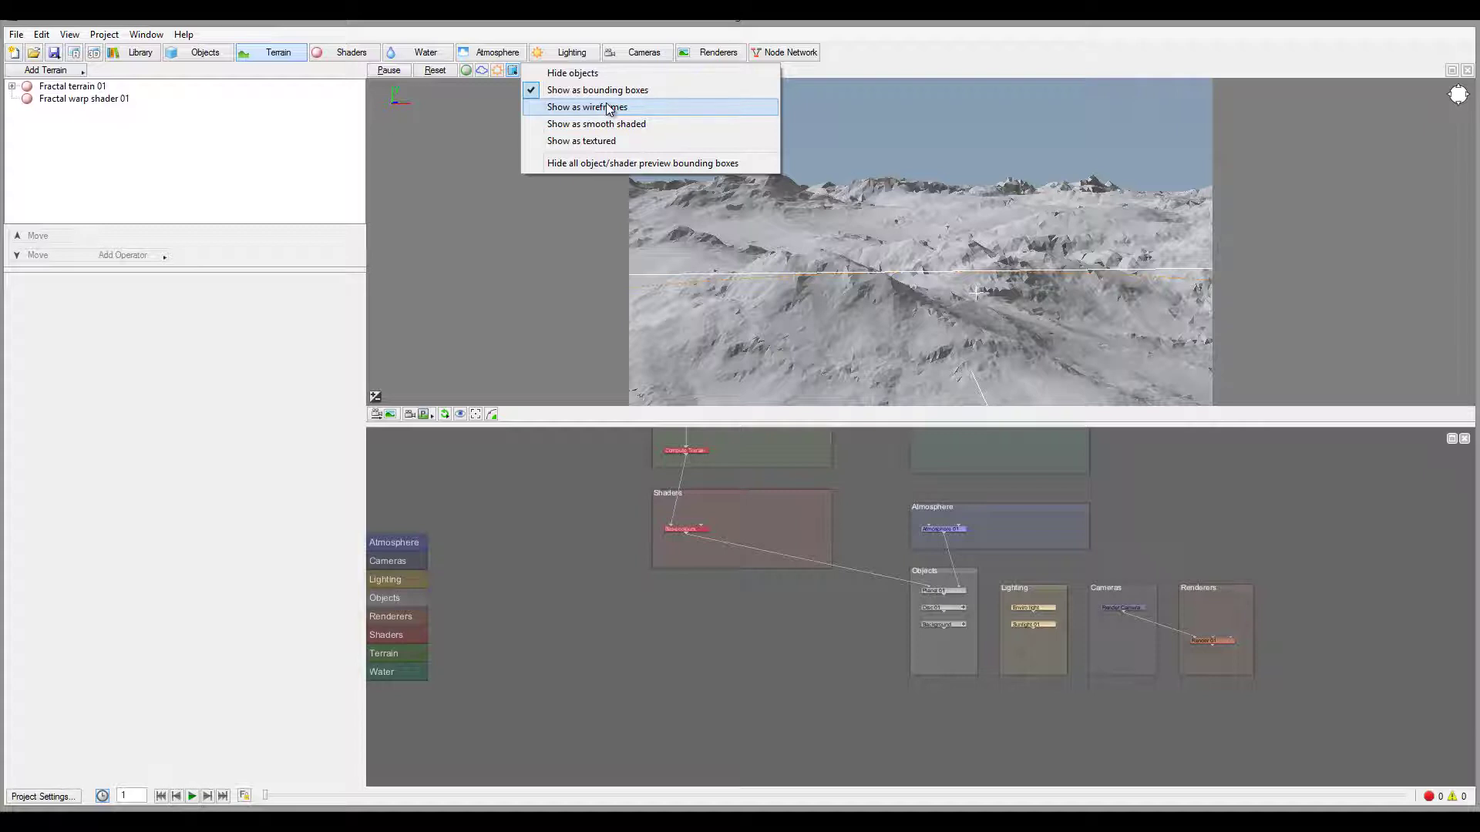
click(471, 206)
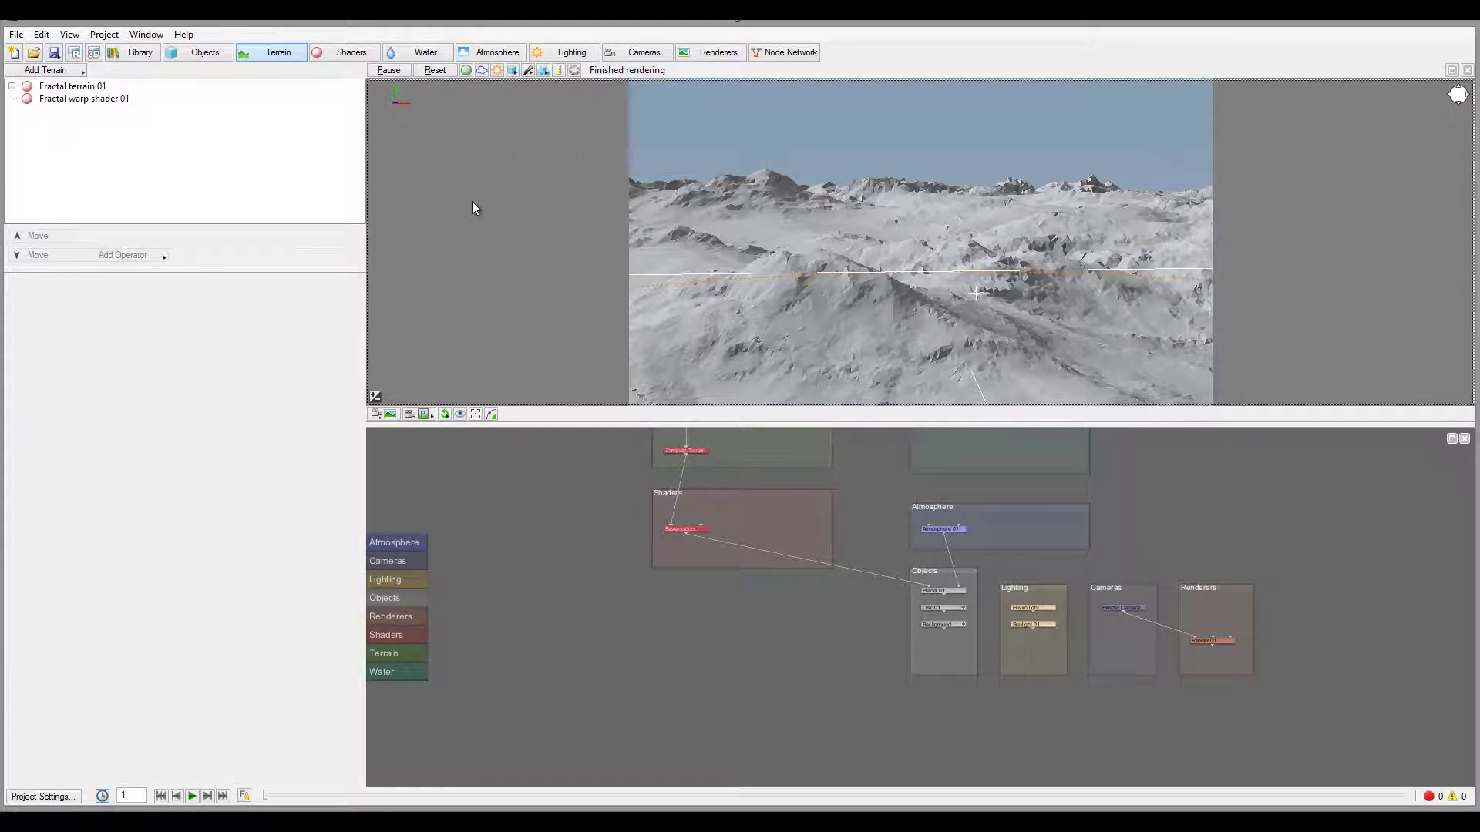
click(531, 72)
mouse_move(605, 74)
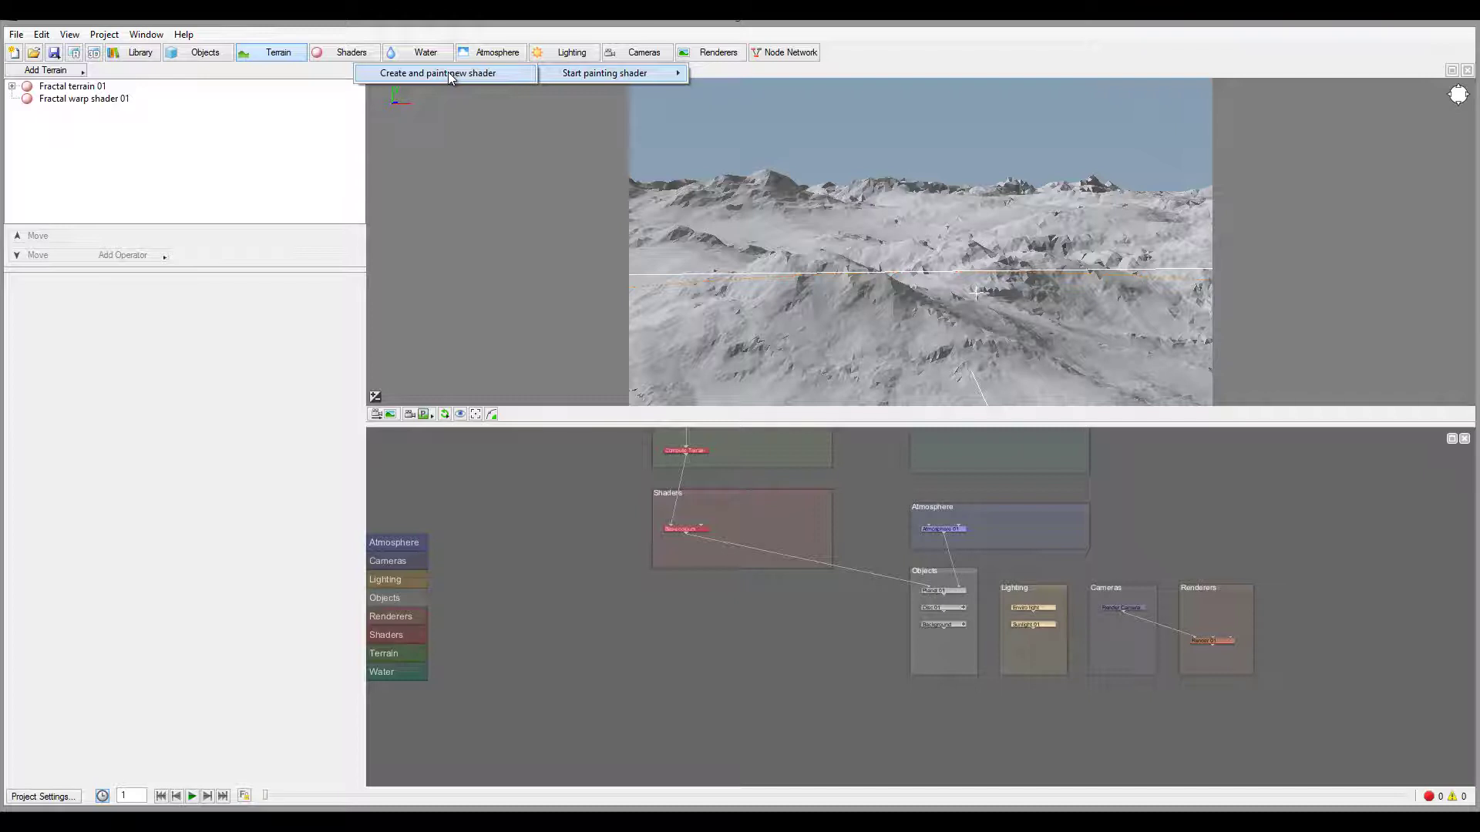
click(549, 170)
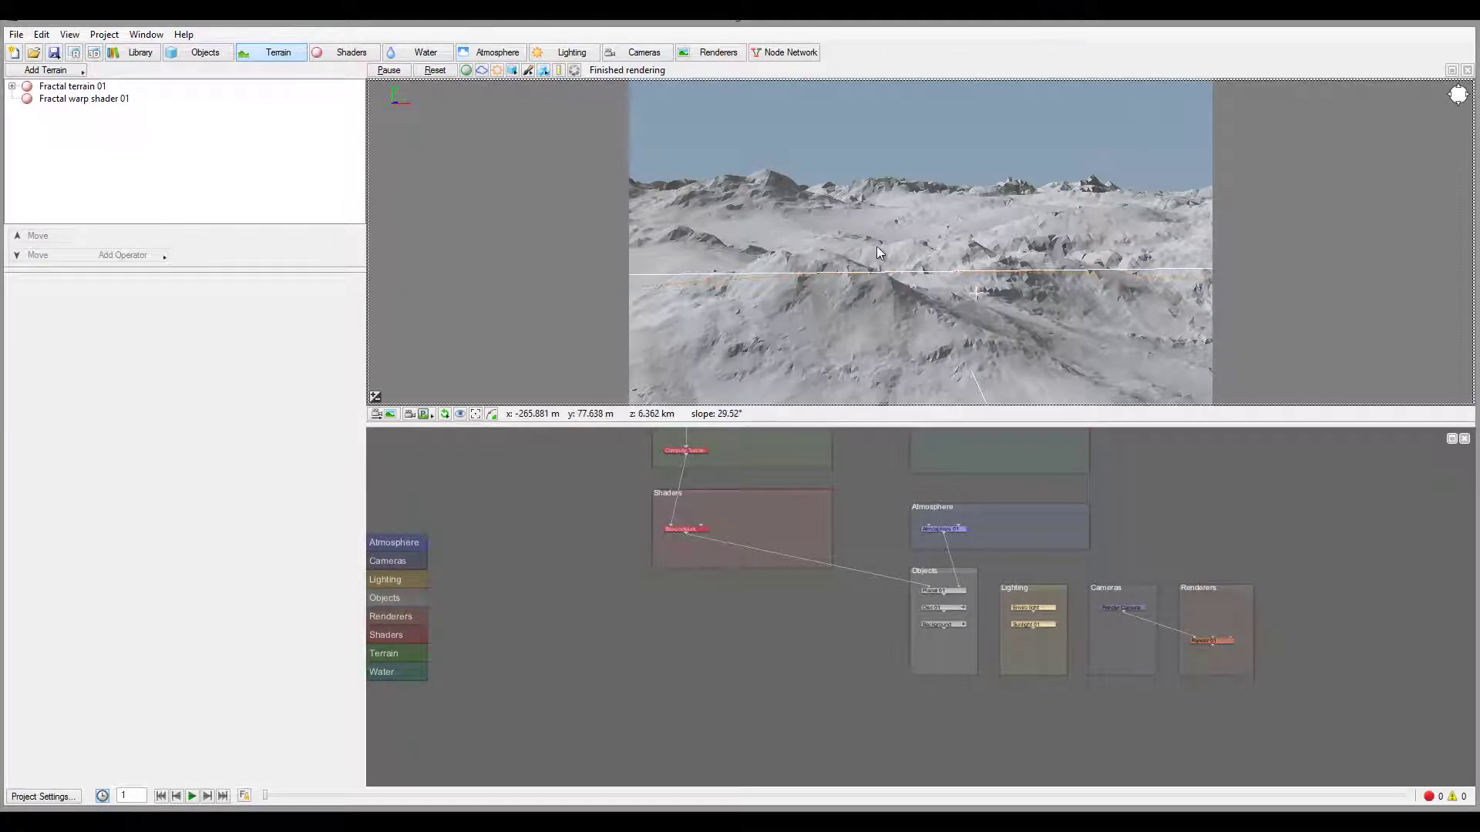
click(543, 71)
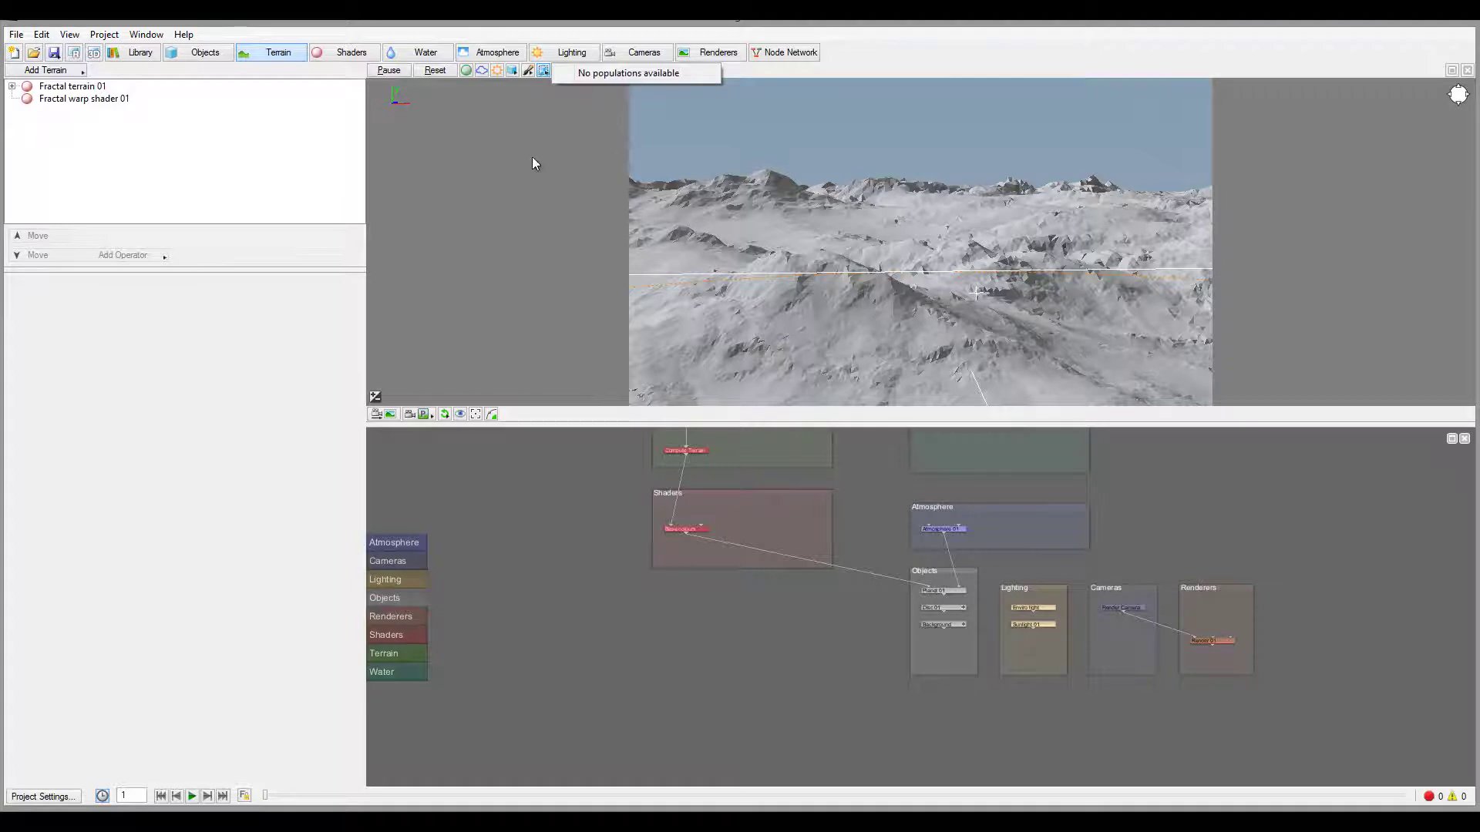
click(530, 108)
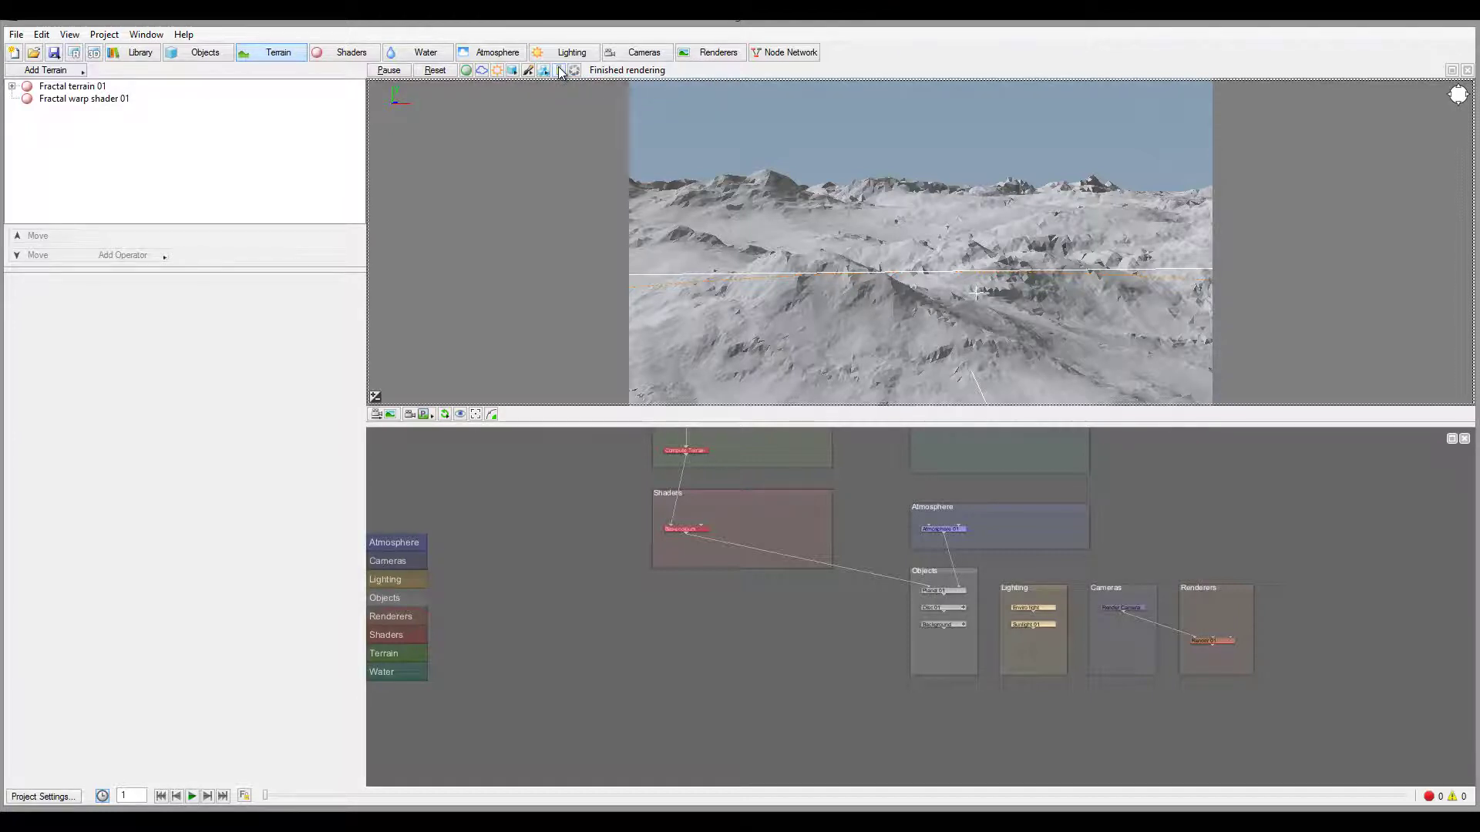
Measure a line up the snowy foreground slope in the 3D preview and close the measuring tool
click(561, 71)
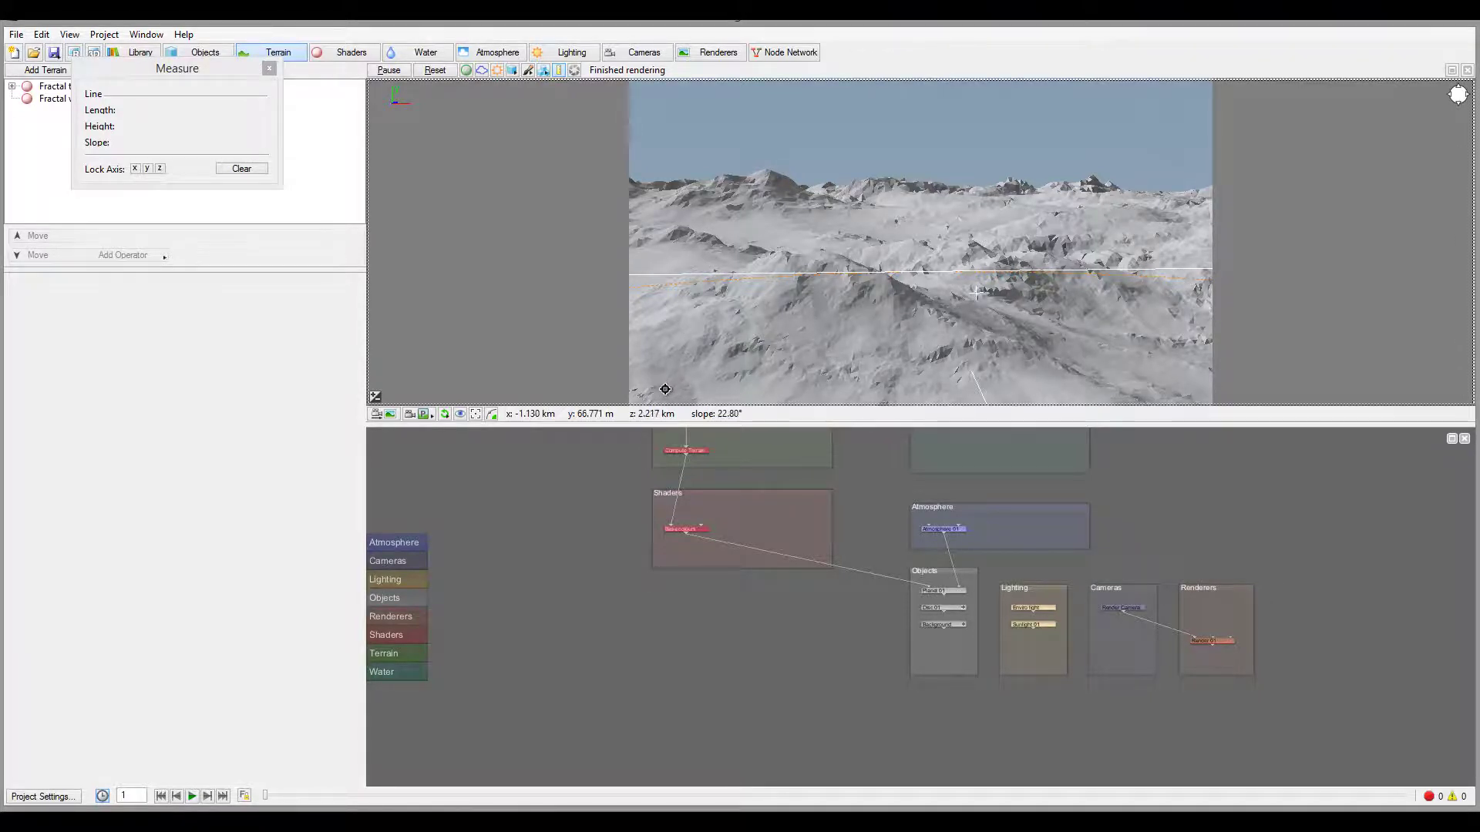
mouse_move(670, 390)
mouse_down()
mouse_move(727, 324)
mouse_move(717, 359)
mouse_move(706, 333)
mouse_up()
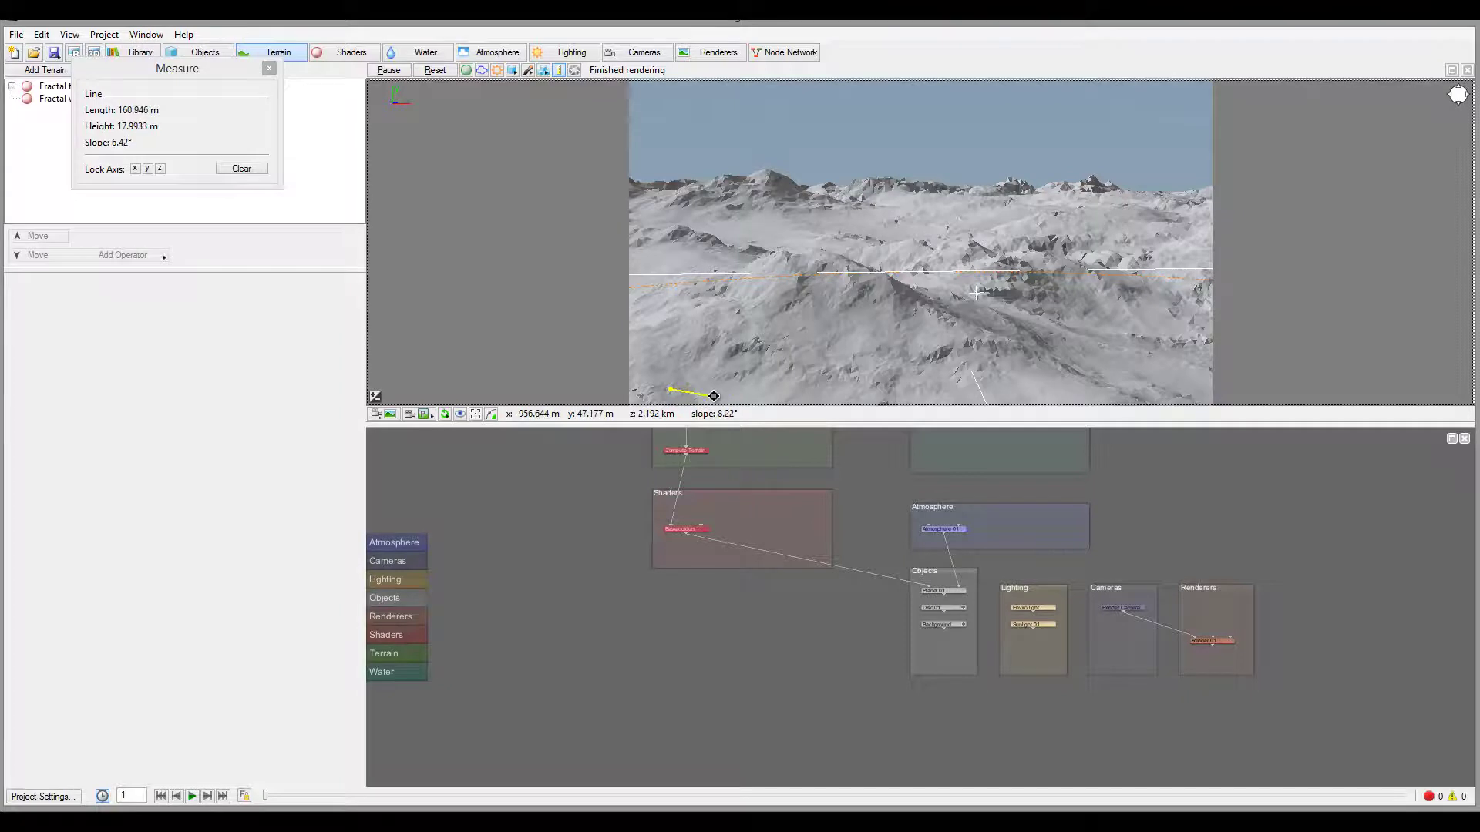
mouse_move(706, 396)
mouse_down()
mouse_move(721, 392)
mouse_move(655, 361)
mouse_move(700, 358)
mouse_move(703, 330)
mouse_move(734, 327)
mouse_move(672, 355)
mouse_move(670, 301)
mouse_move(669, 381)
mouse_move(669, 324)
mouse_move(669, 362)
mouse_move(686, 362)
mouse_move(802, 278)
mouse_move(668, 334)
mouse_move(690, 362)
mouse_move(709, 347)
mouse_move(883, 356)
mouse_move(699, 379)
mouse_up()
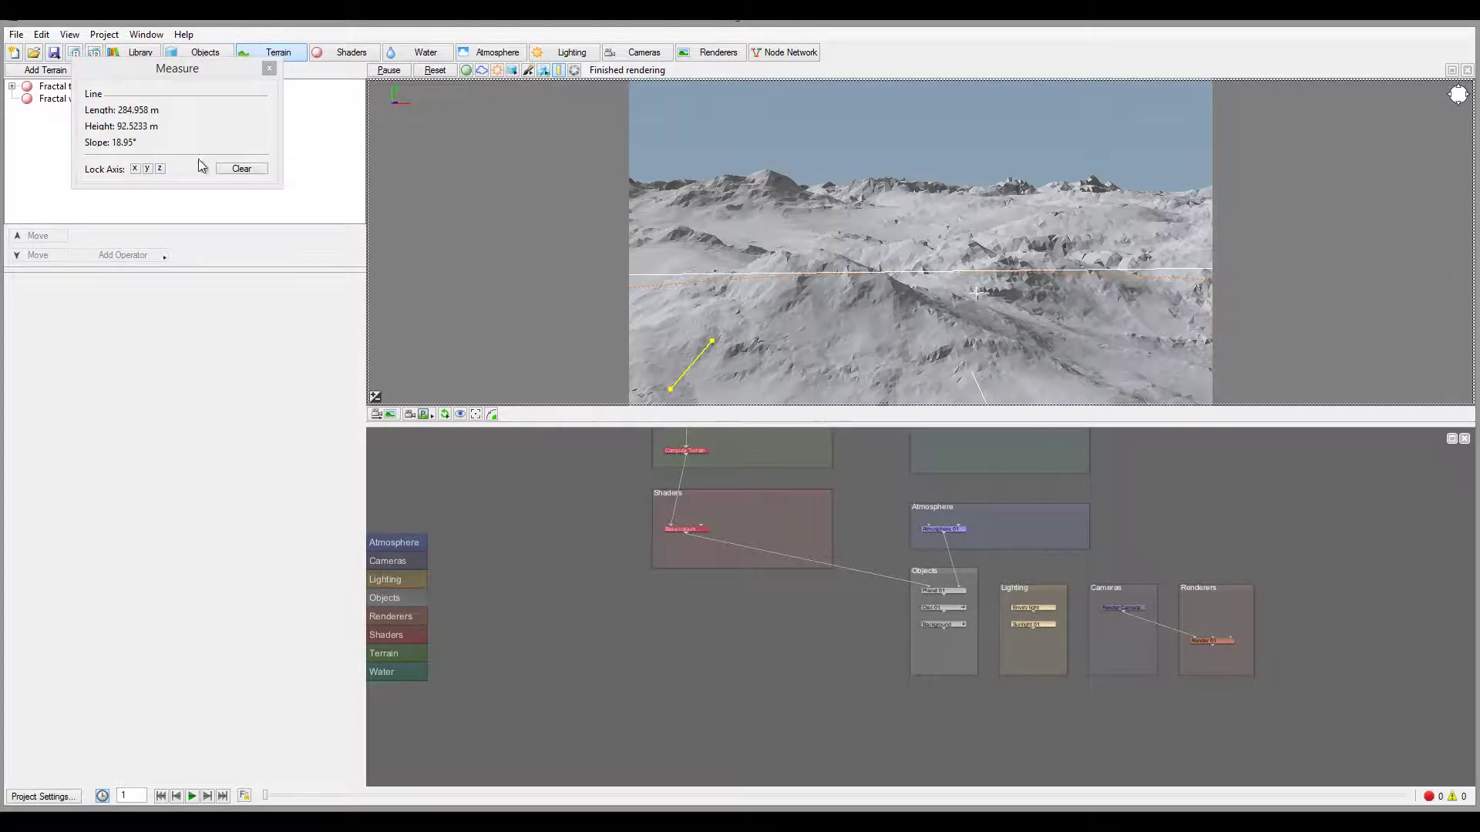
drag(188, 68, 534, 210)
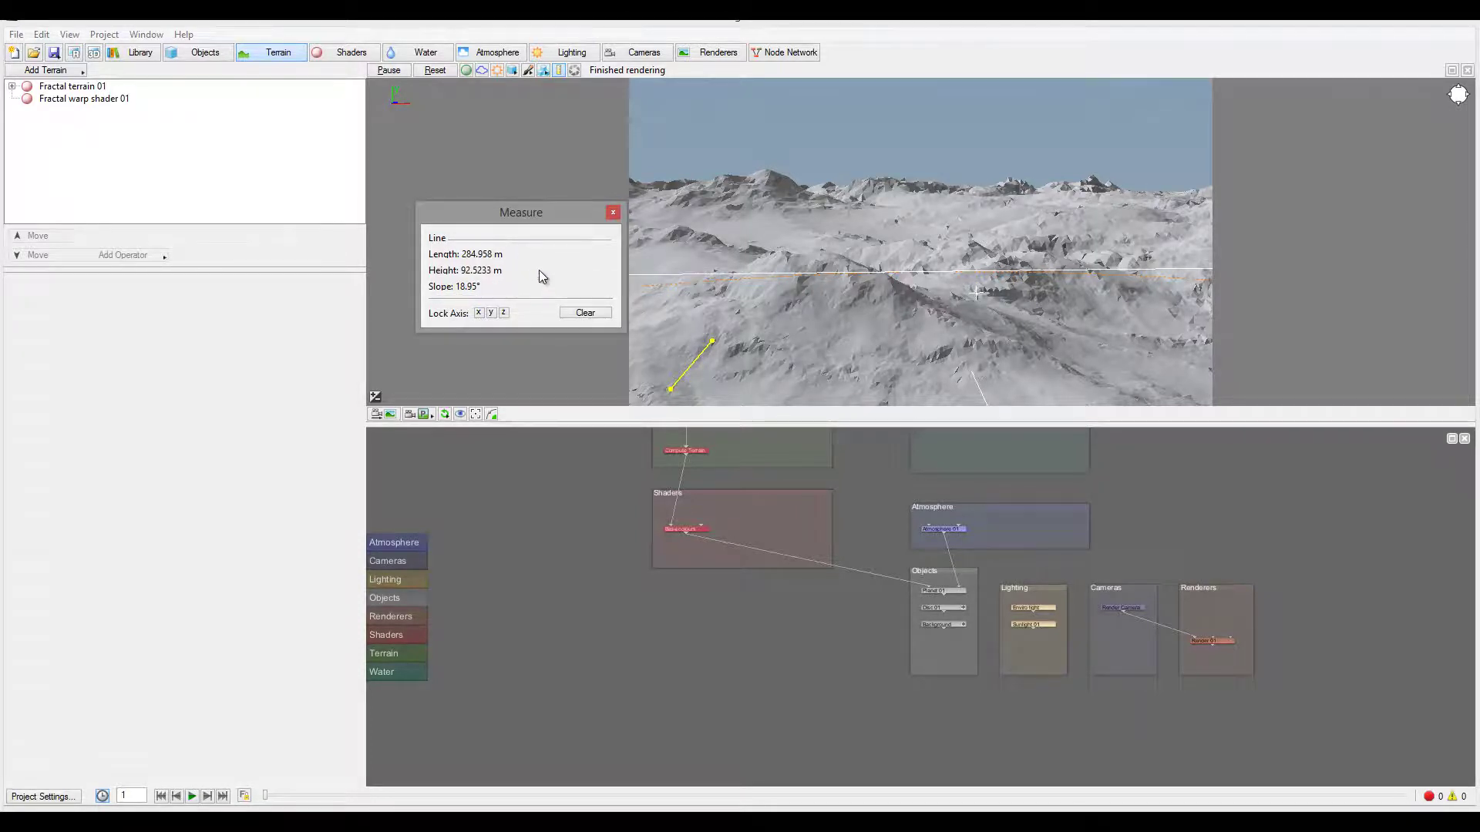
click(613, 211)
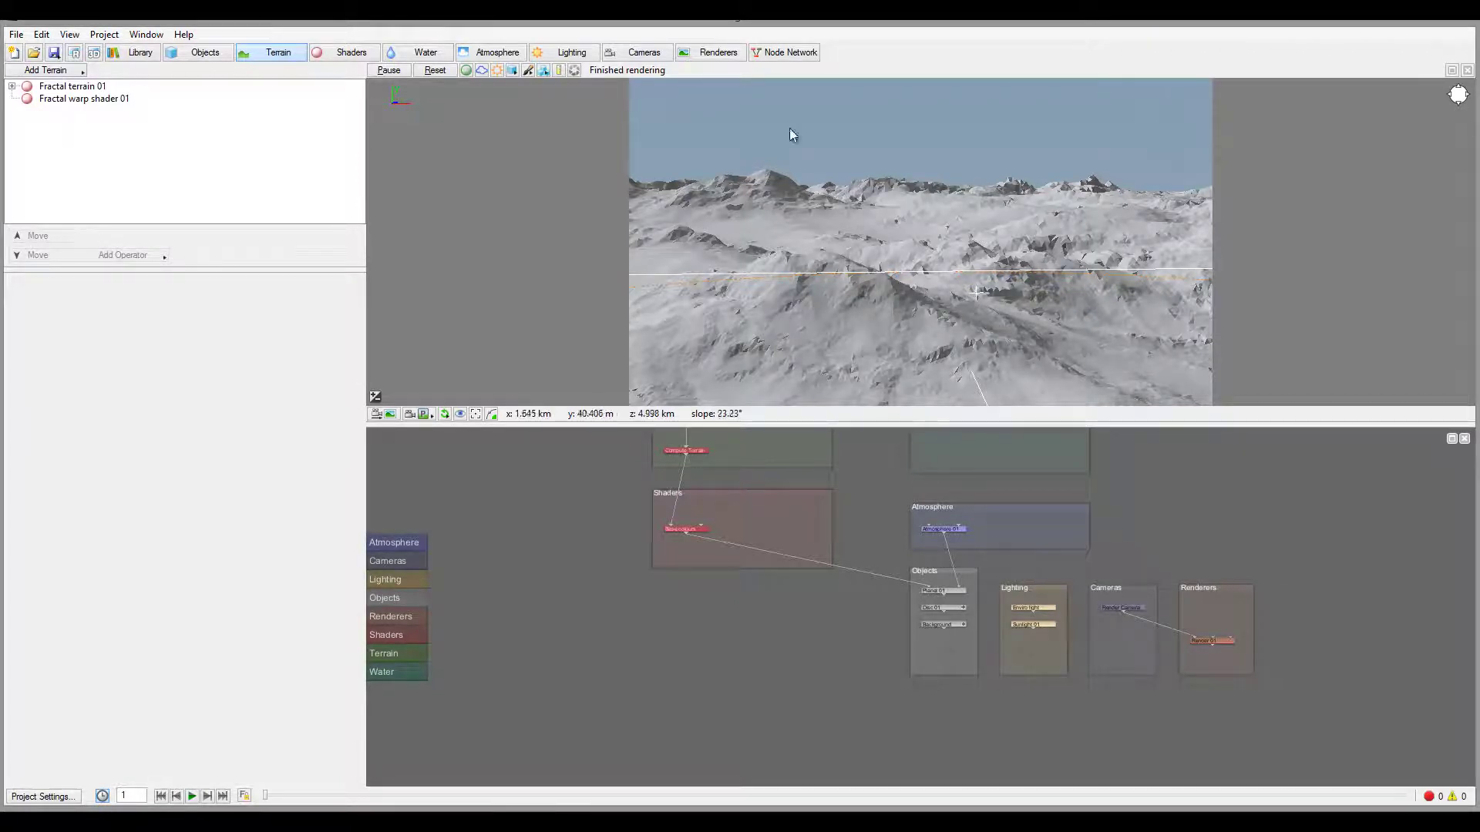
Toggle the 3D preview's sepia-tinted display on and off twice to compare the terrain shading
click(575, 70)
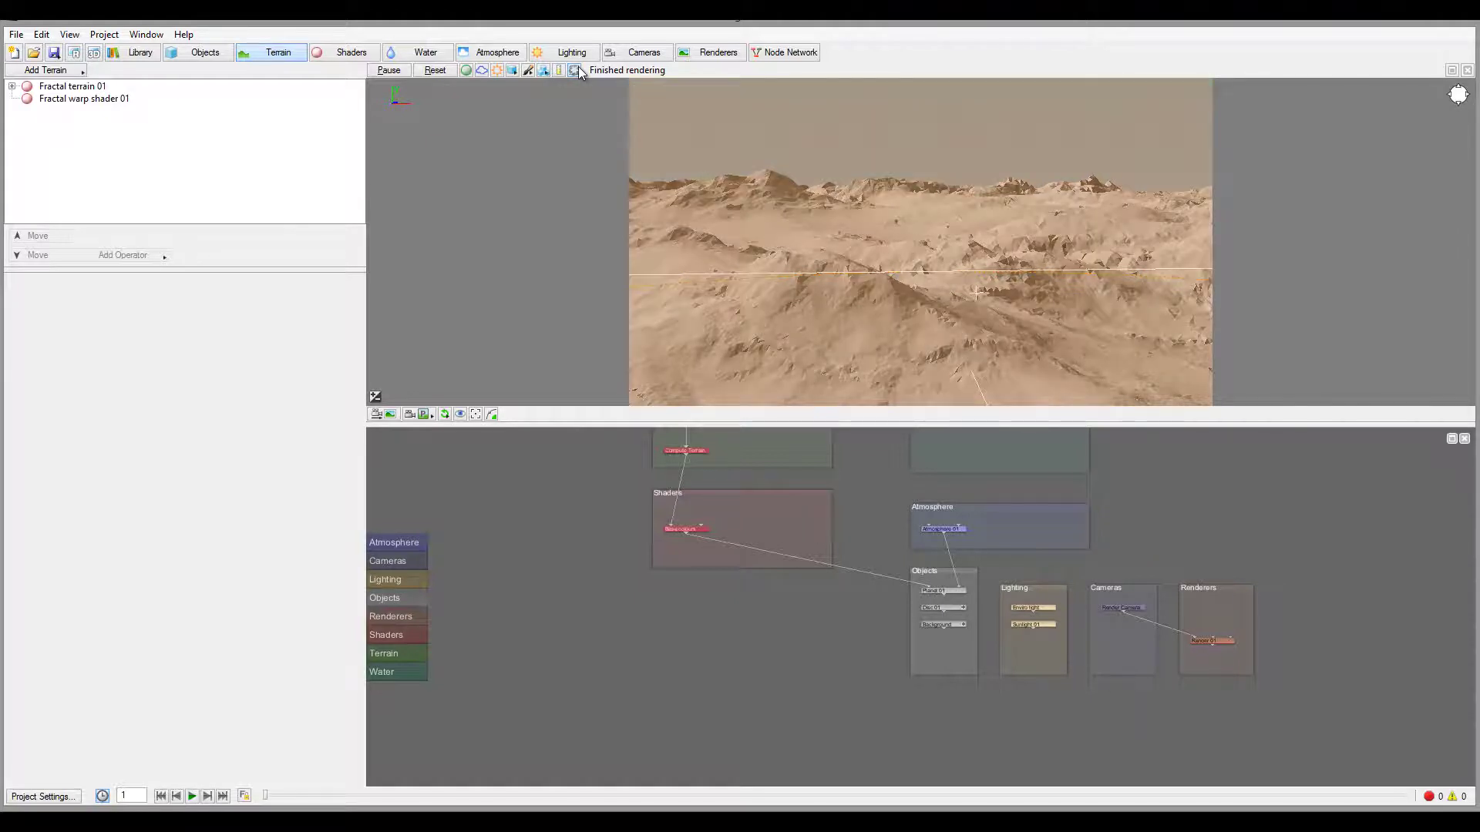
click(578, 67)
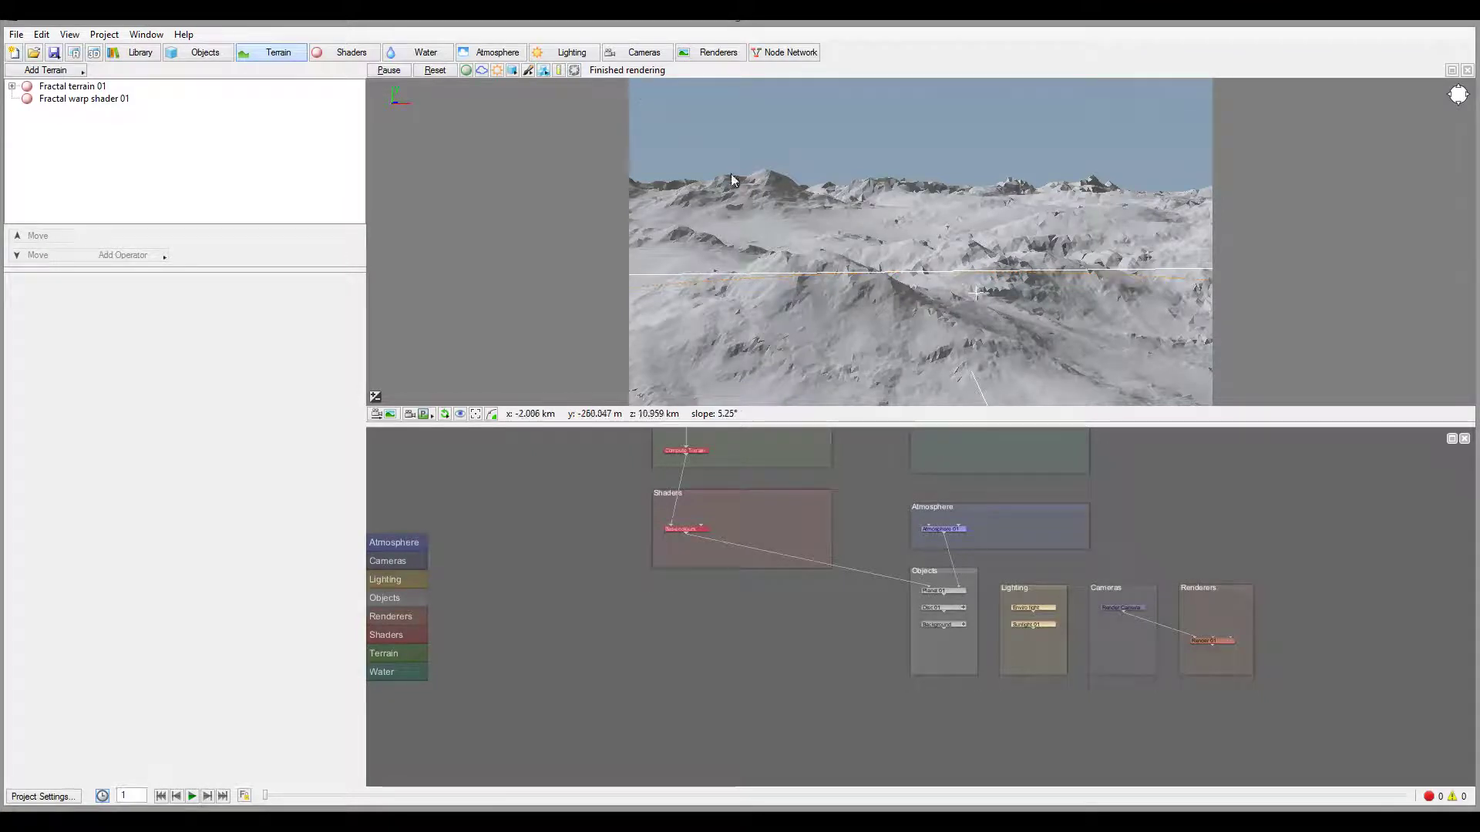
click(575, 70)
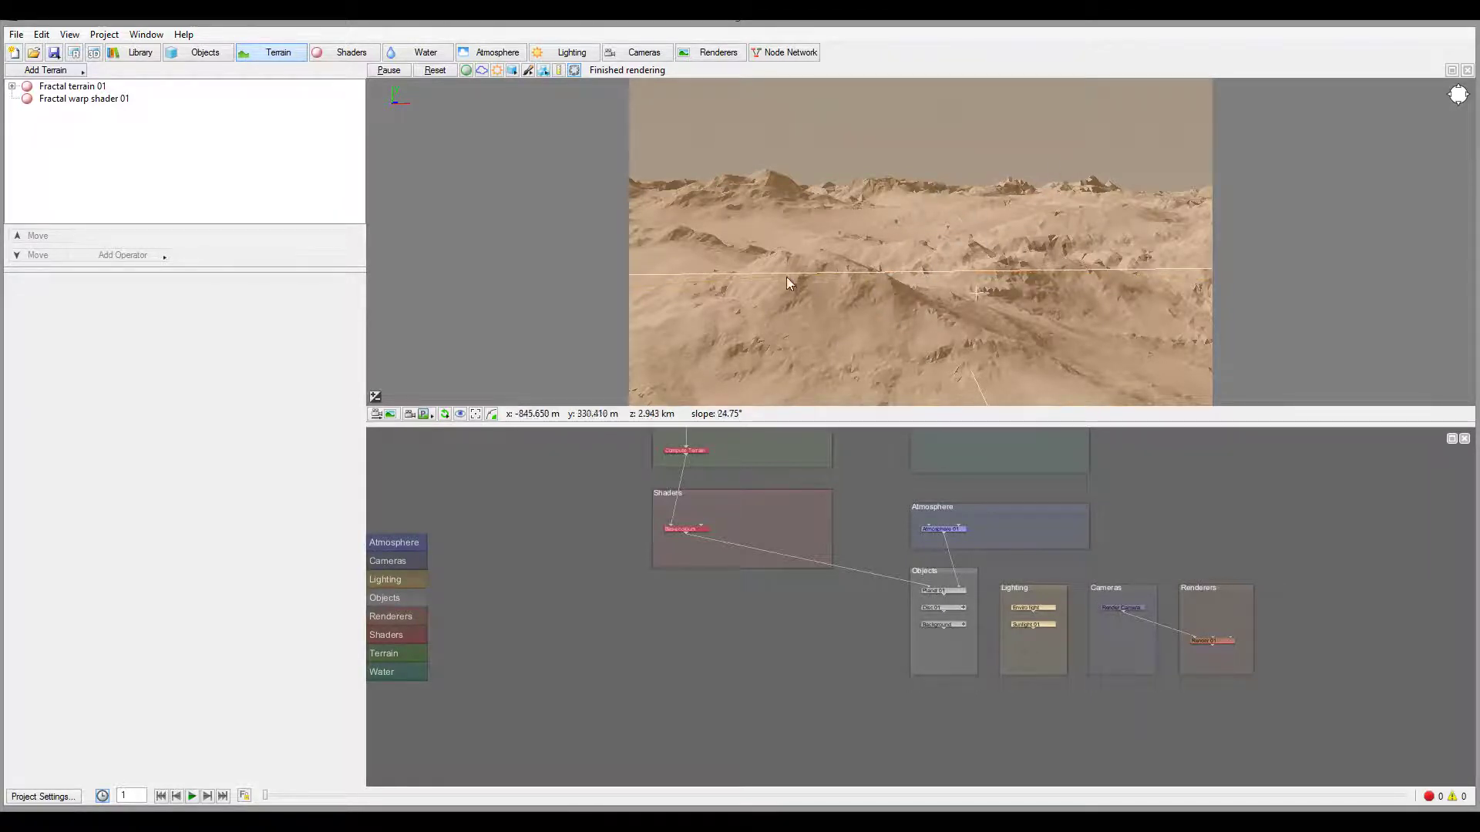
click(575, 70)
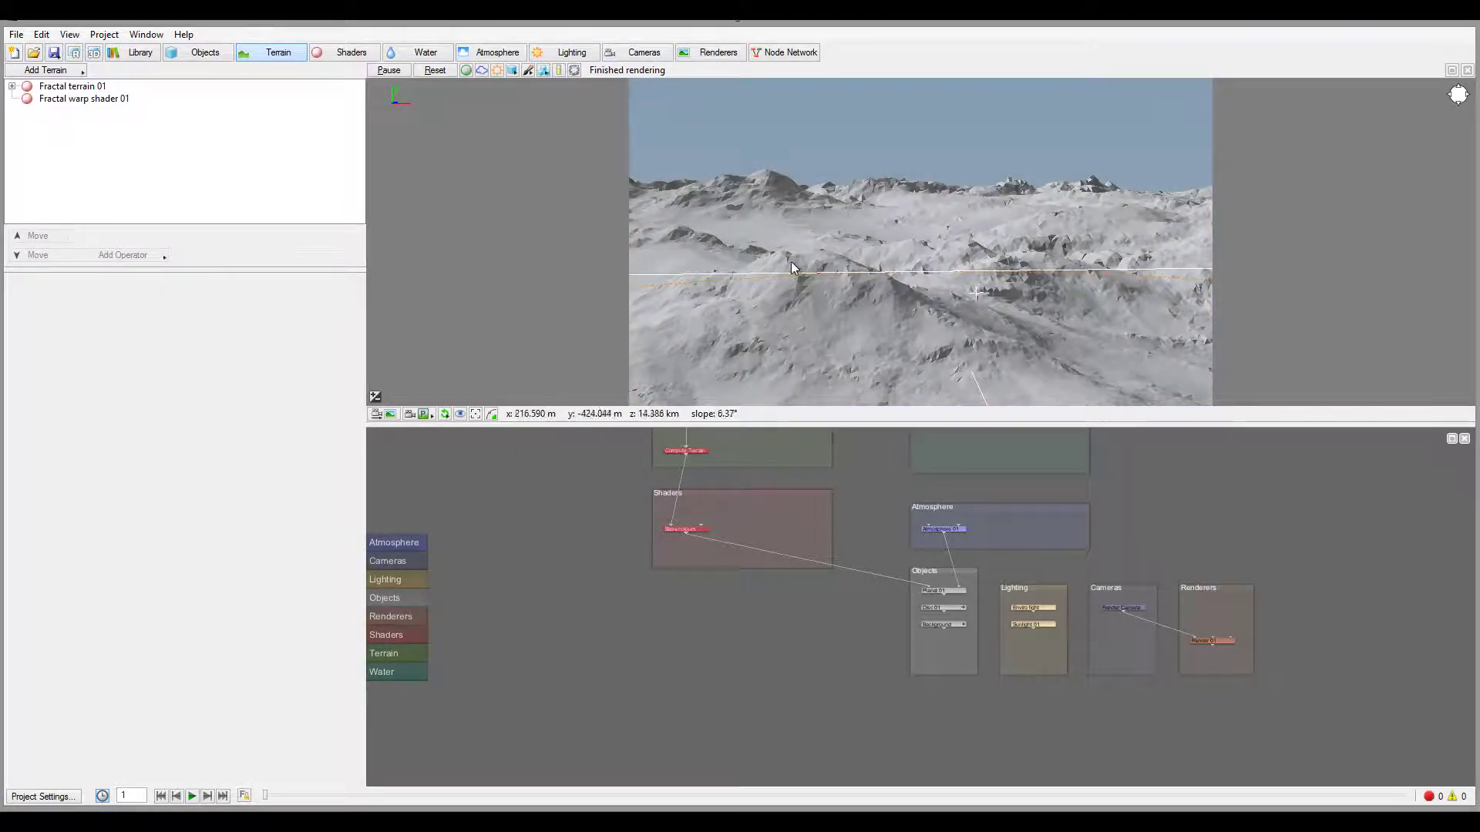
Show the 3D preview's vertical adjustment slider, try it around its midpoint and hide it again
click(375, 399)
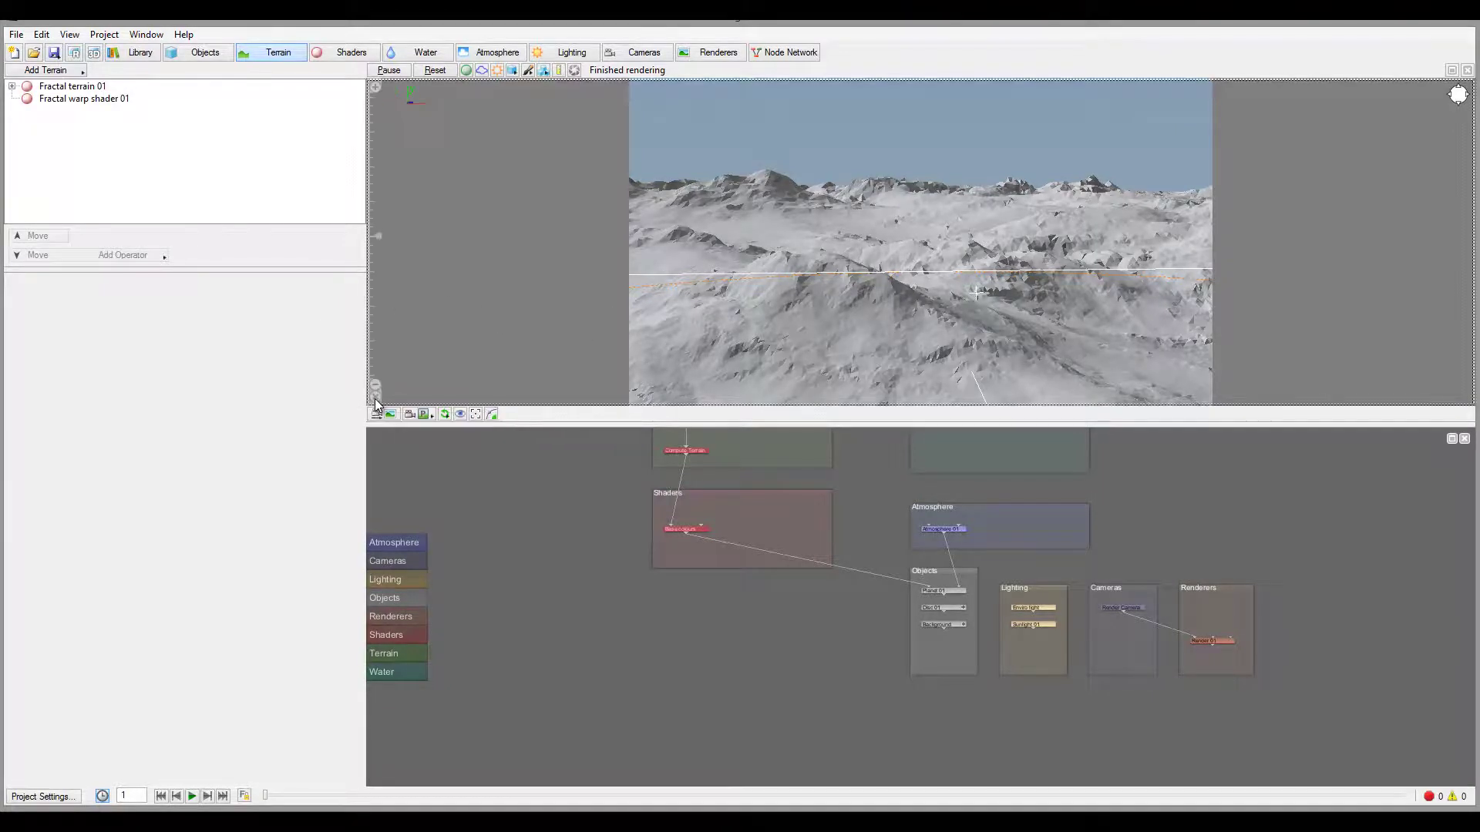
mouse_move(381, 226)
mouse_down()
mouse_move(378, 205)
mouse_move(375, 236)
mouse_up()
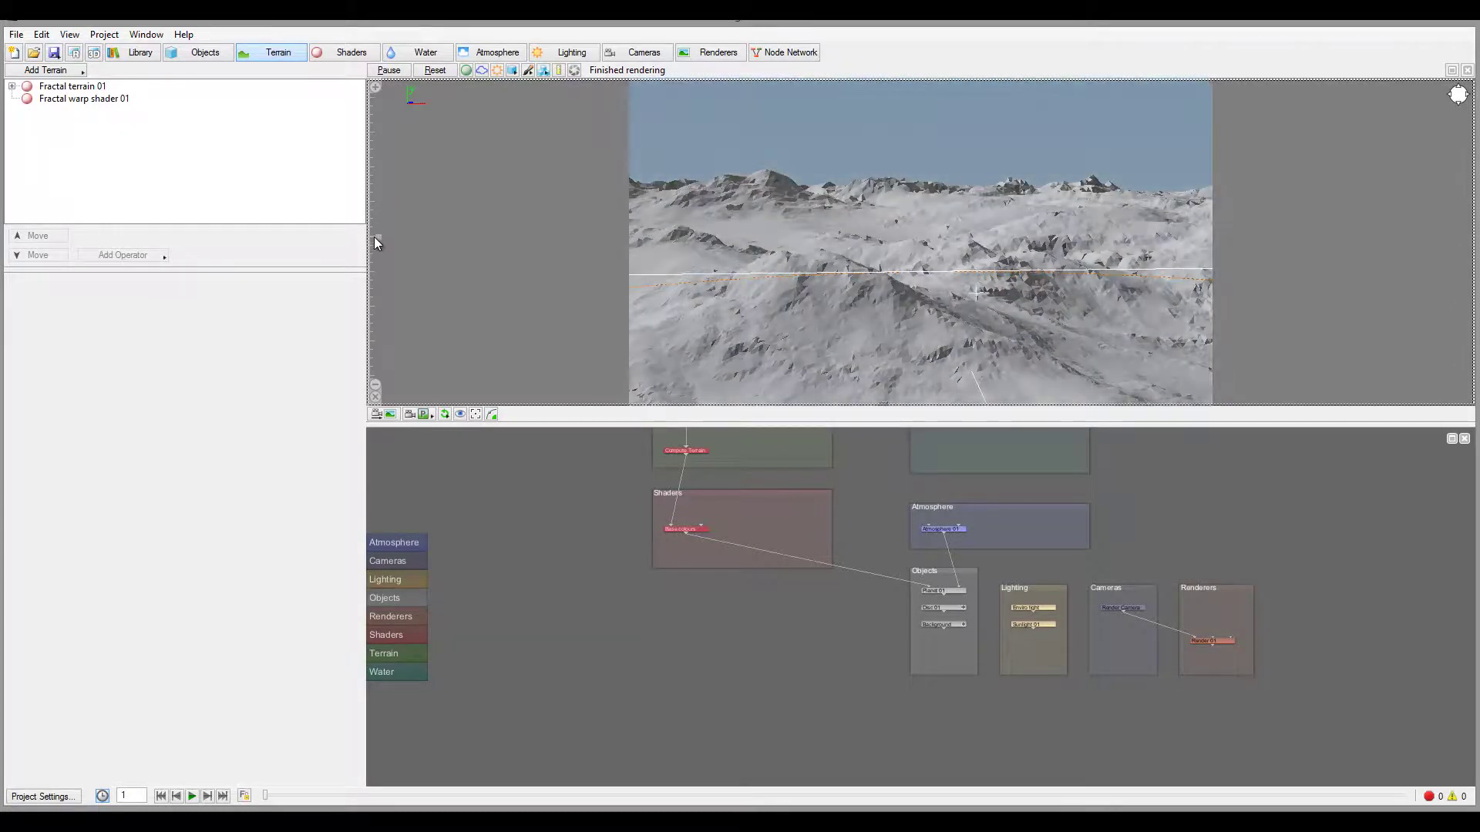
click(376, 397)
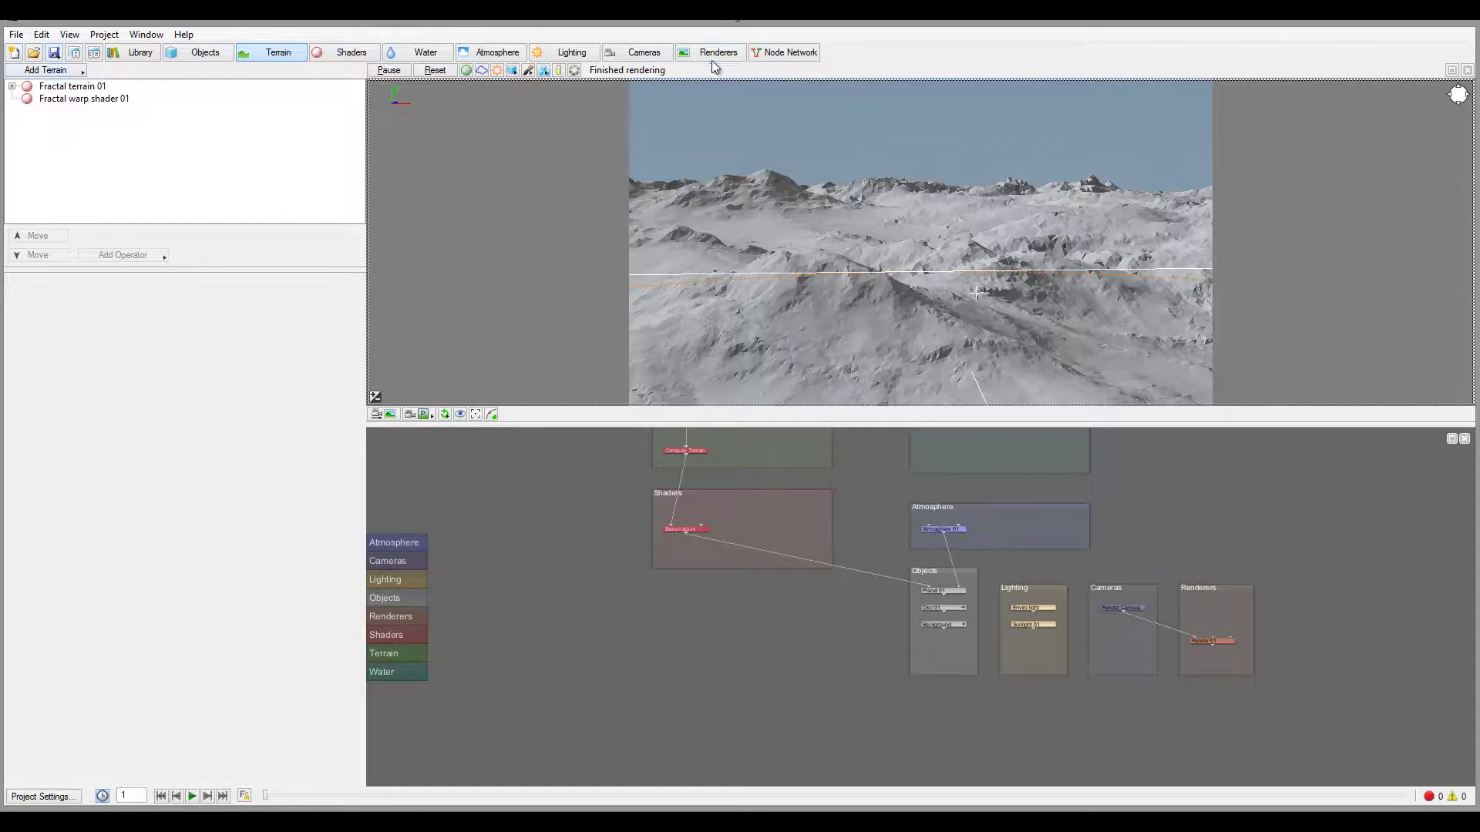
Add a second camera to the scene alongside the Render Camera
click(632, 52)
click(72, 86)
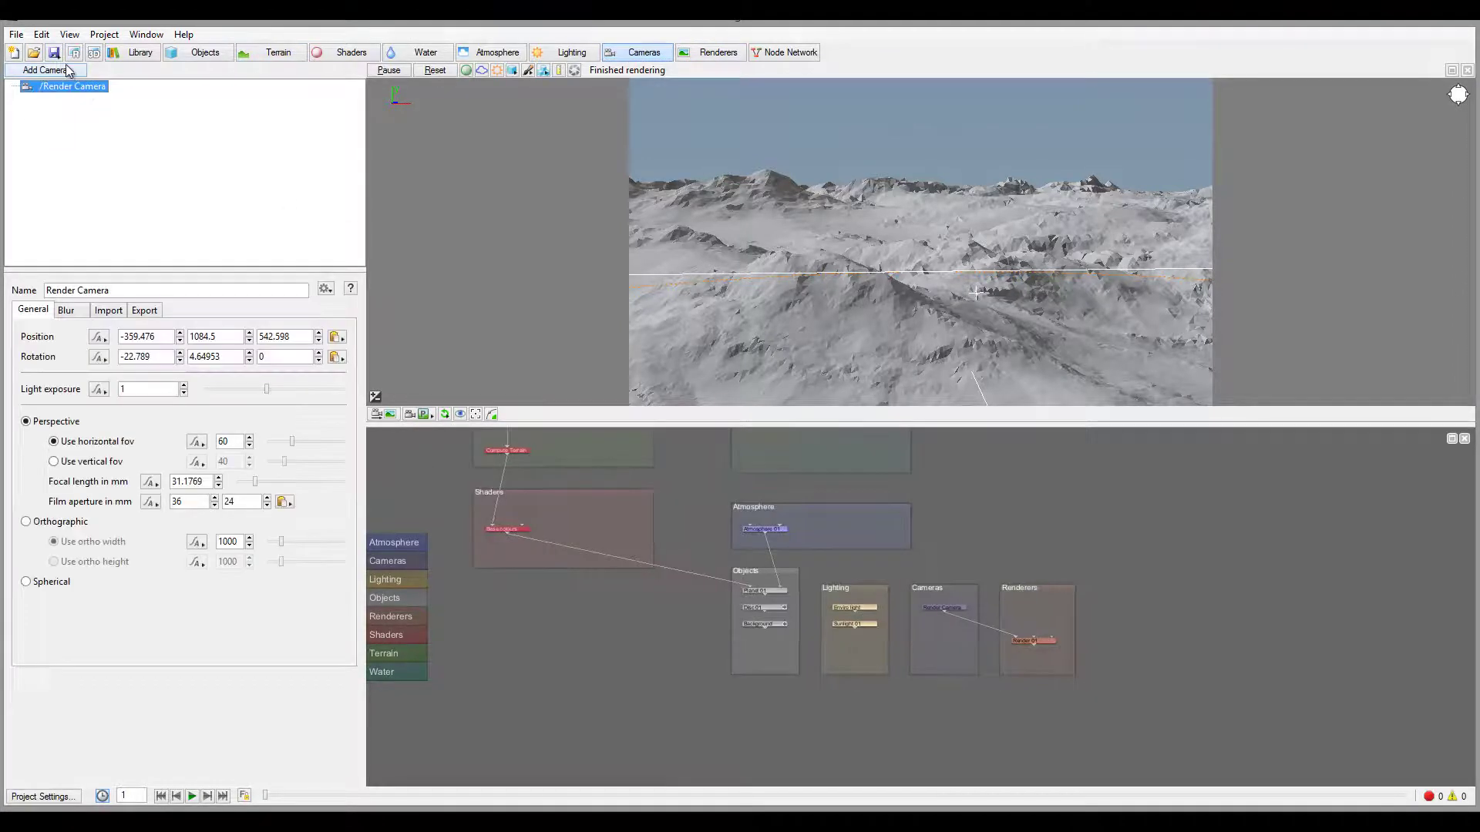
click(68, 71)
click(71, 98)
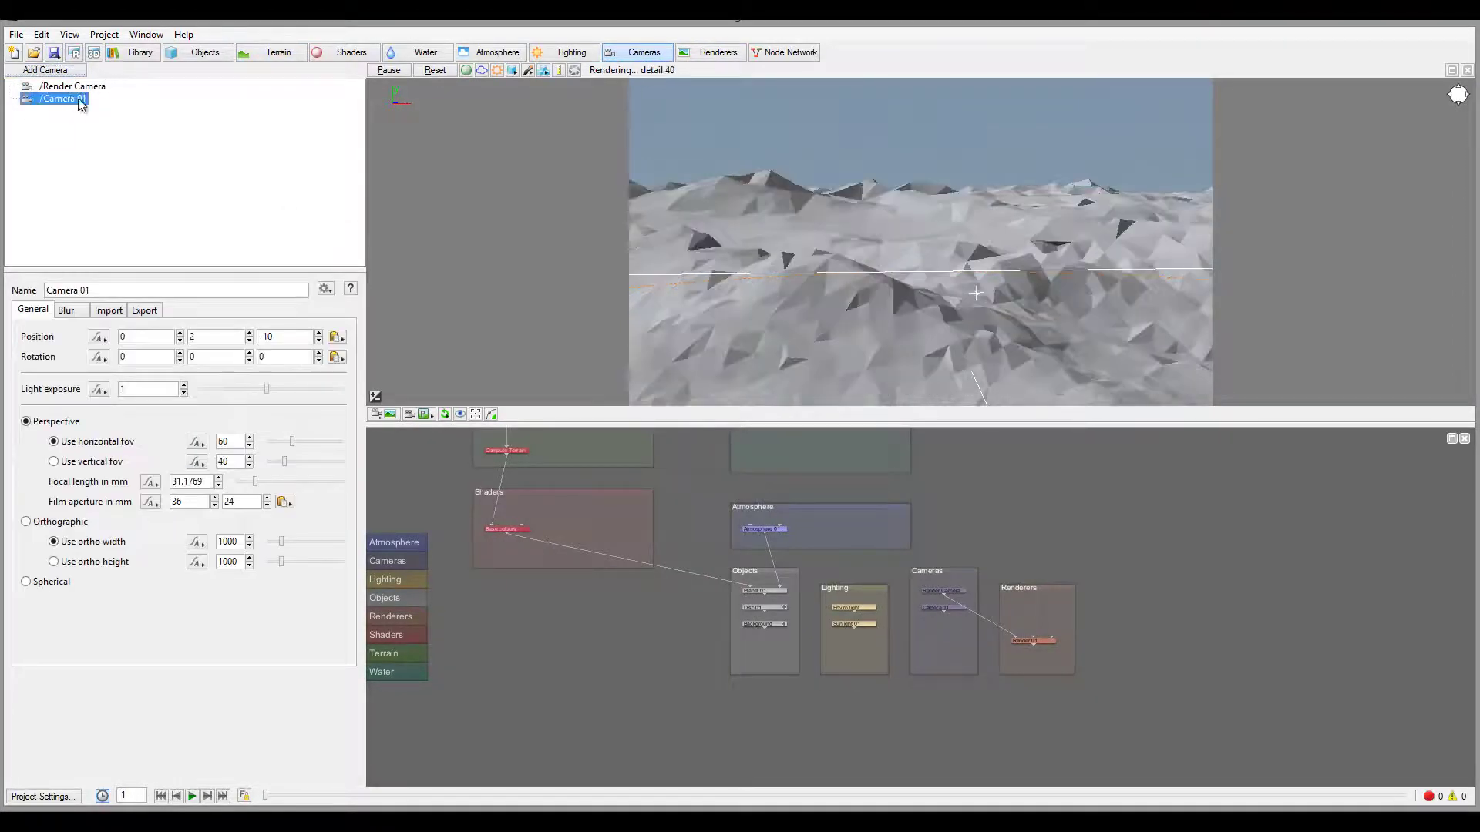
click(384, 419)
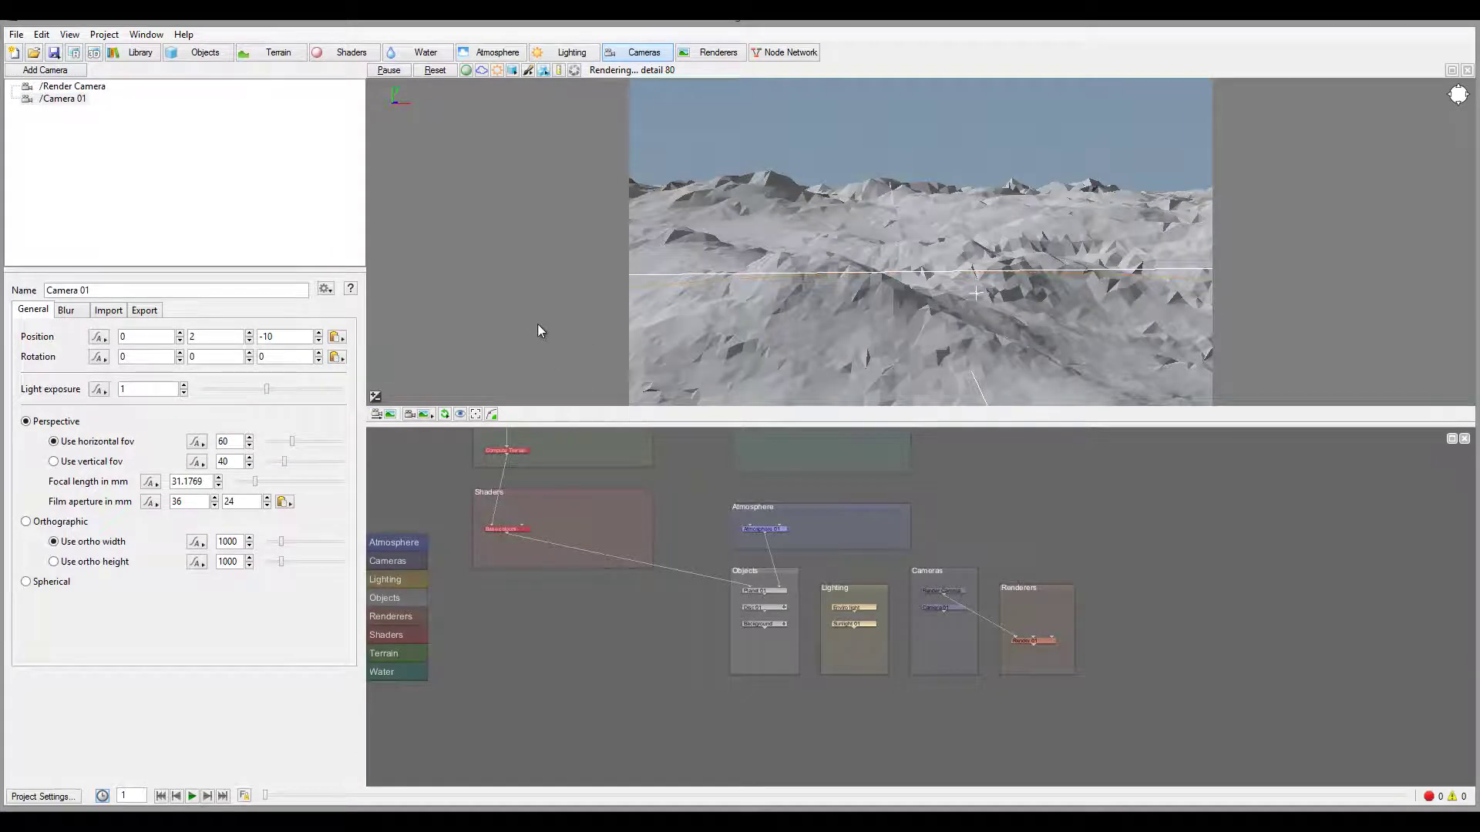
drag(943, 608, 1033, 639)
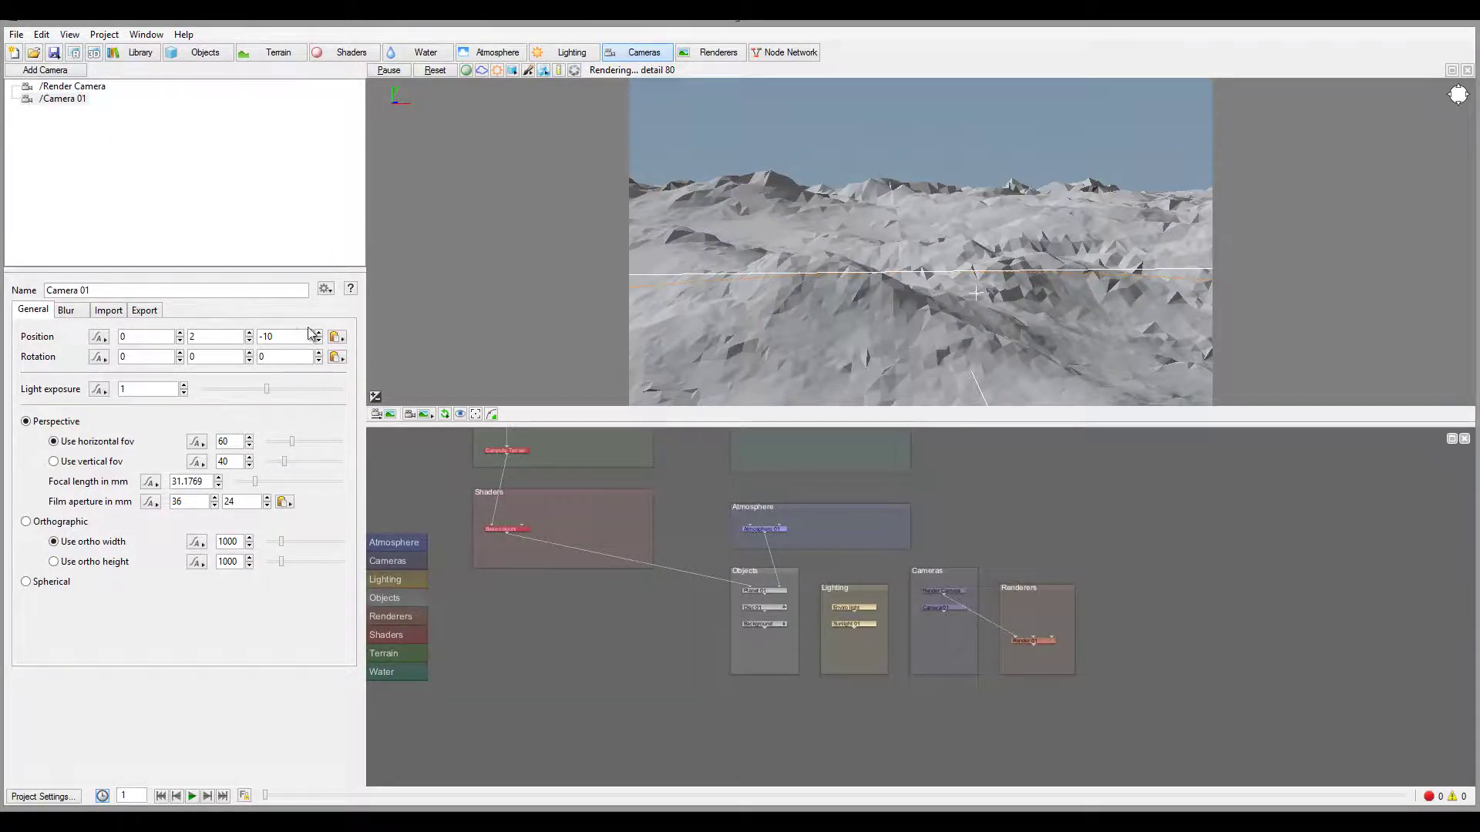
View the scene in the 3D preview from the bottom view and through Camera 01
click(431, 418)
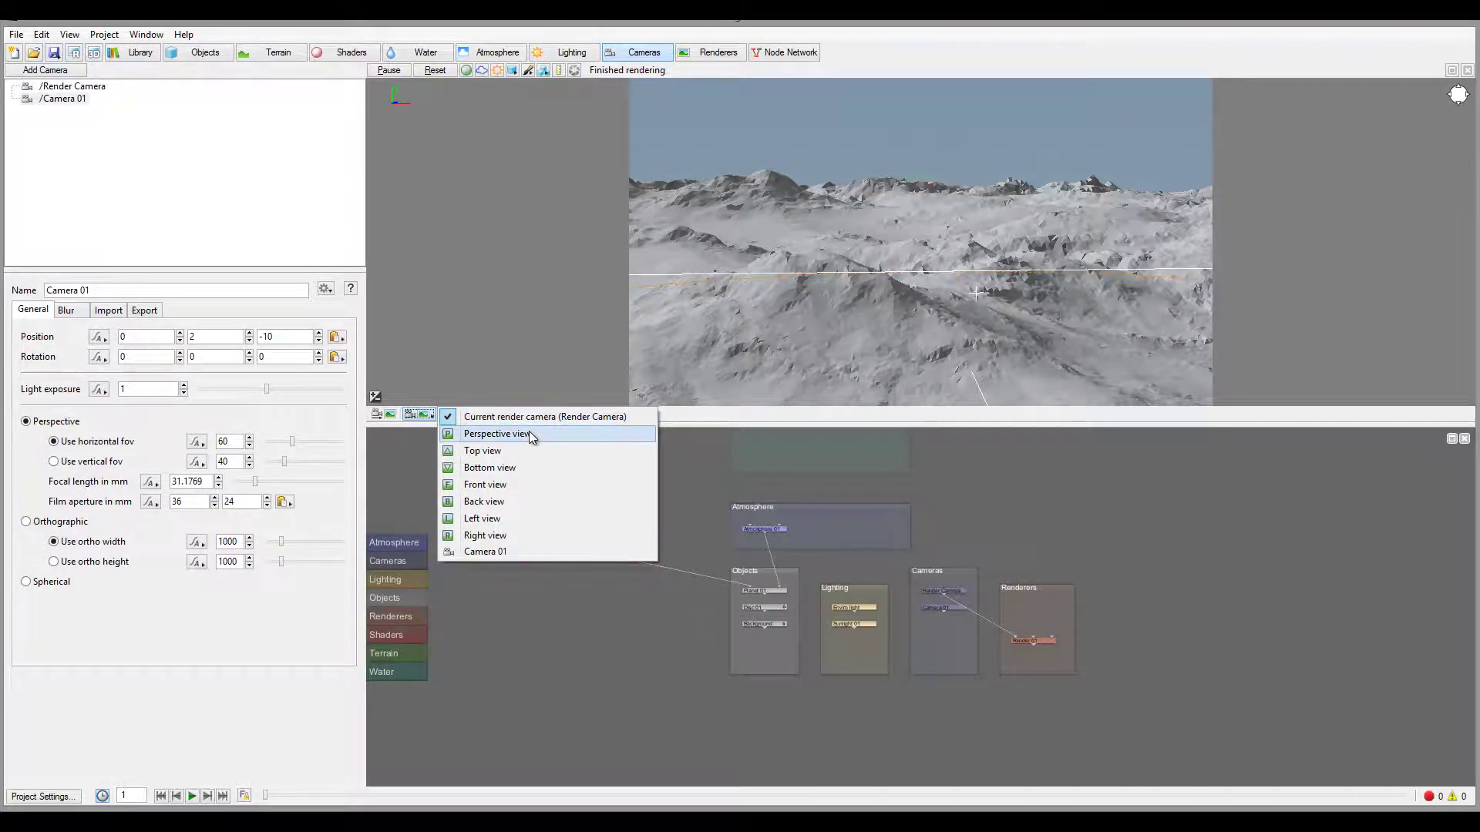
click(537, 472)
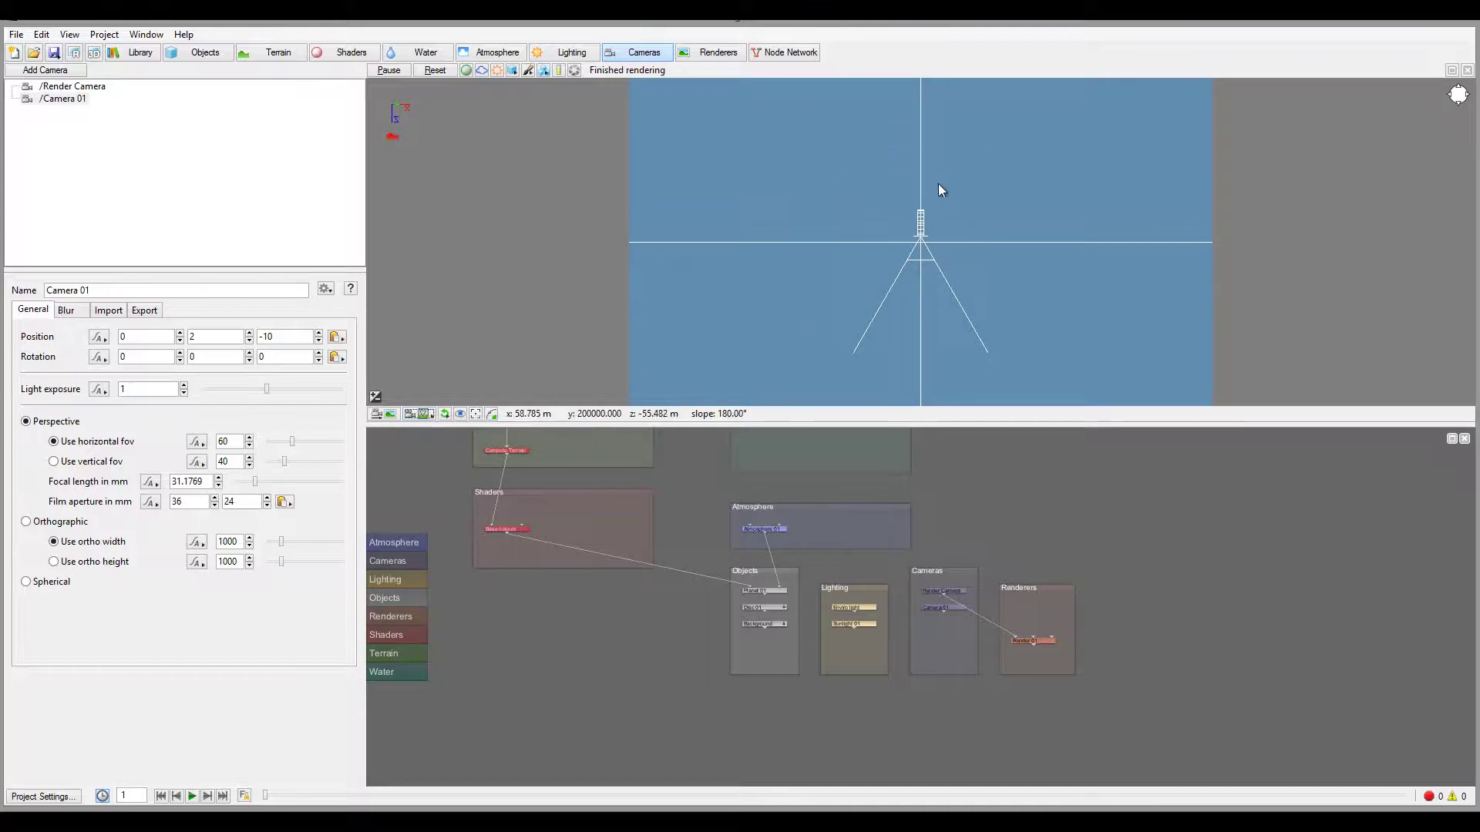
click(429, 414)
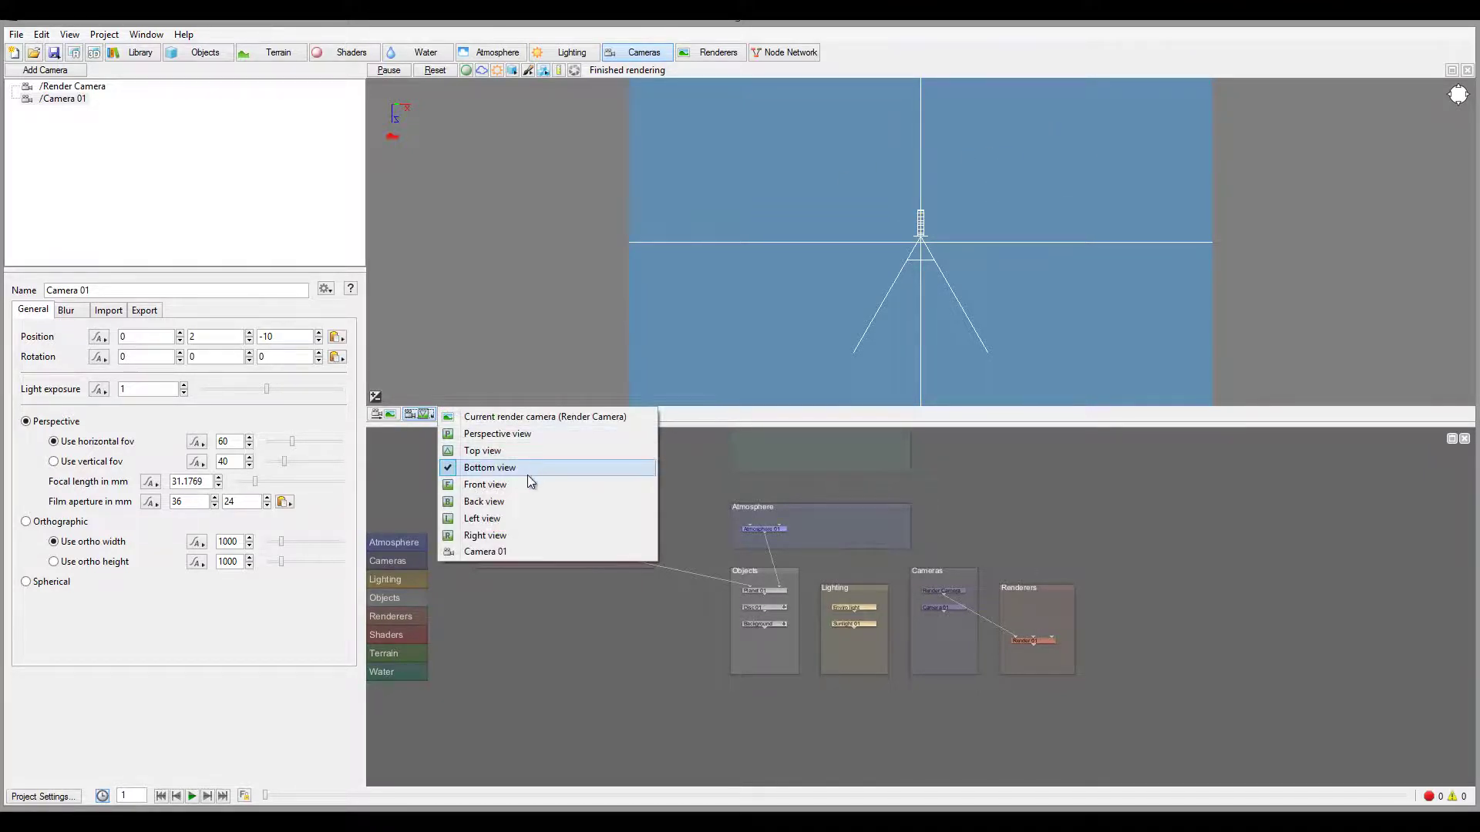
click(523, 552)
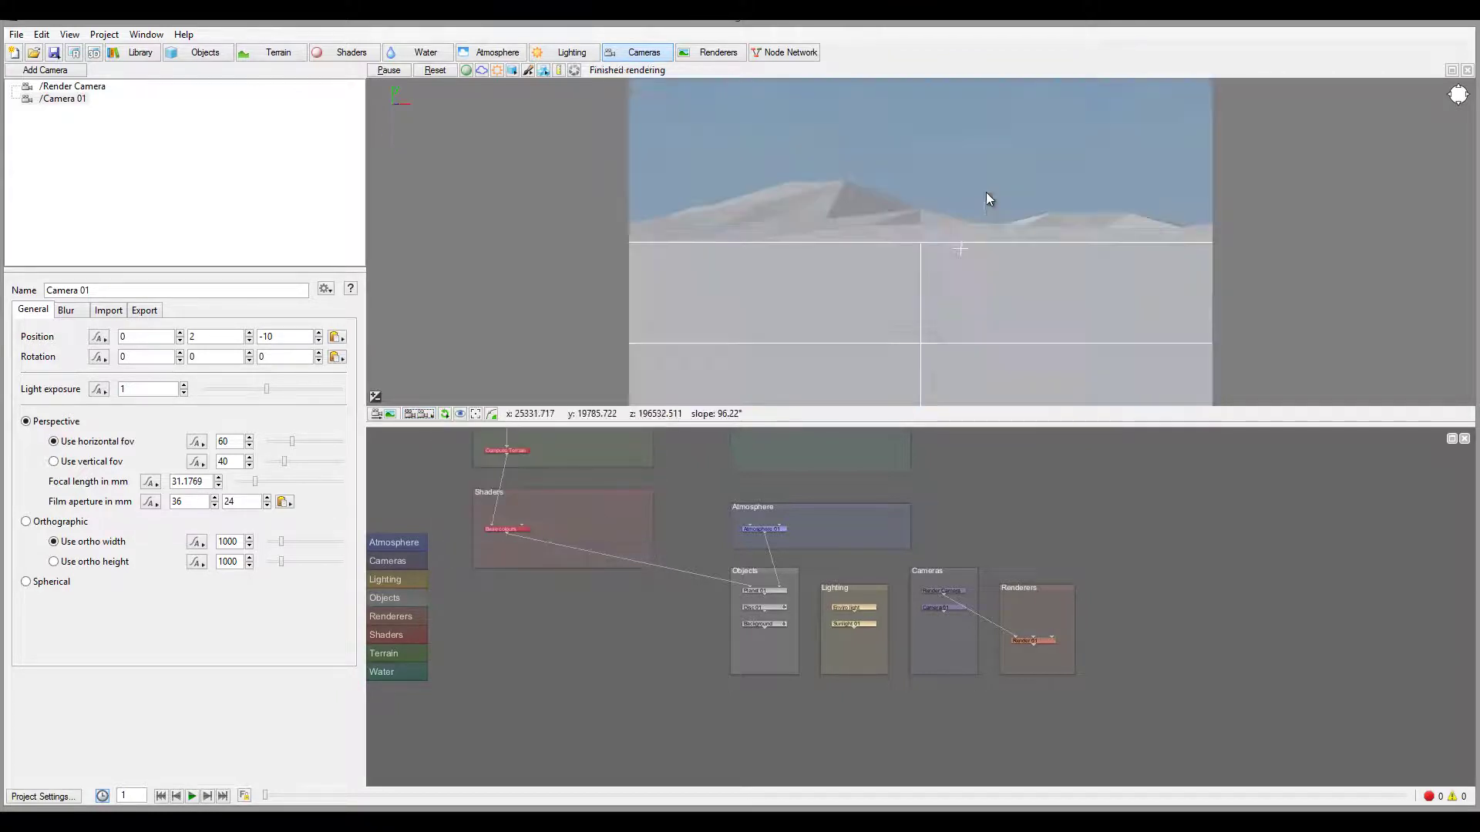
Return the 3D preview to the mountain ridge view and centre it on the focus point
click(430, 414)
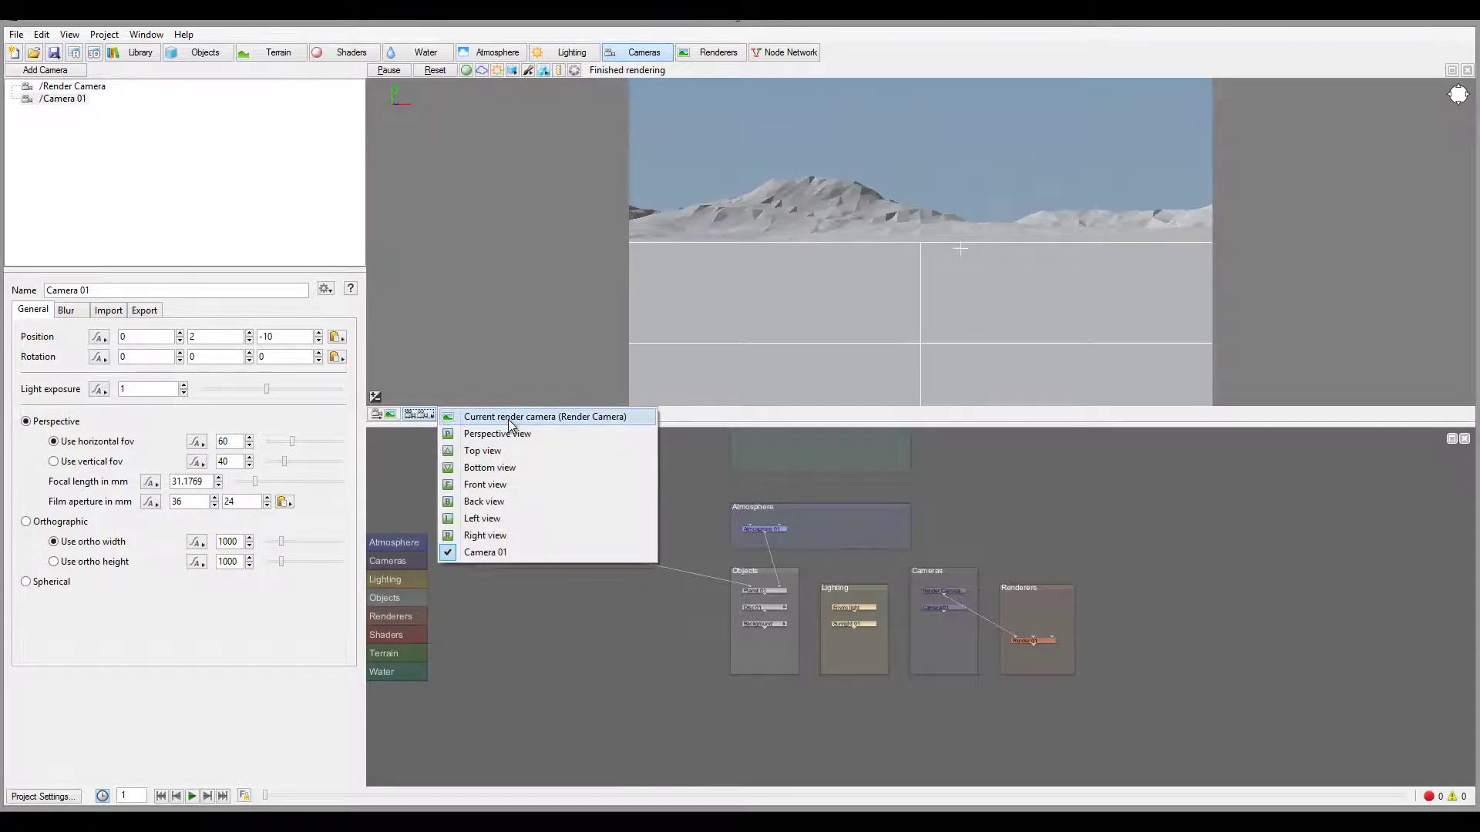
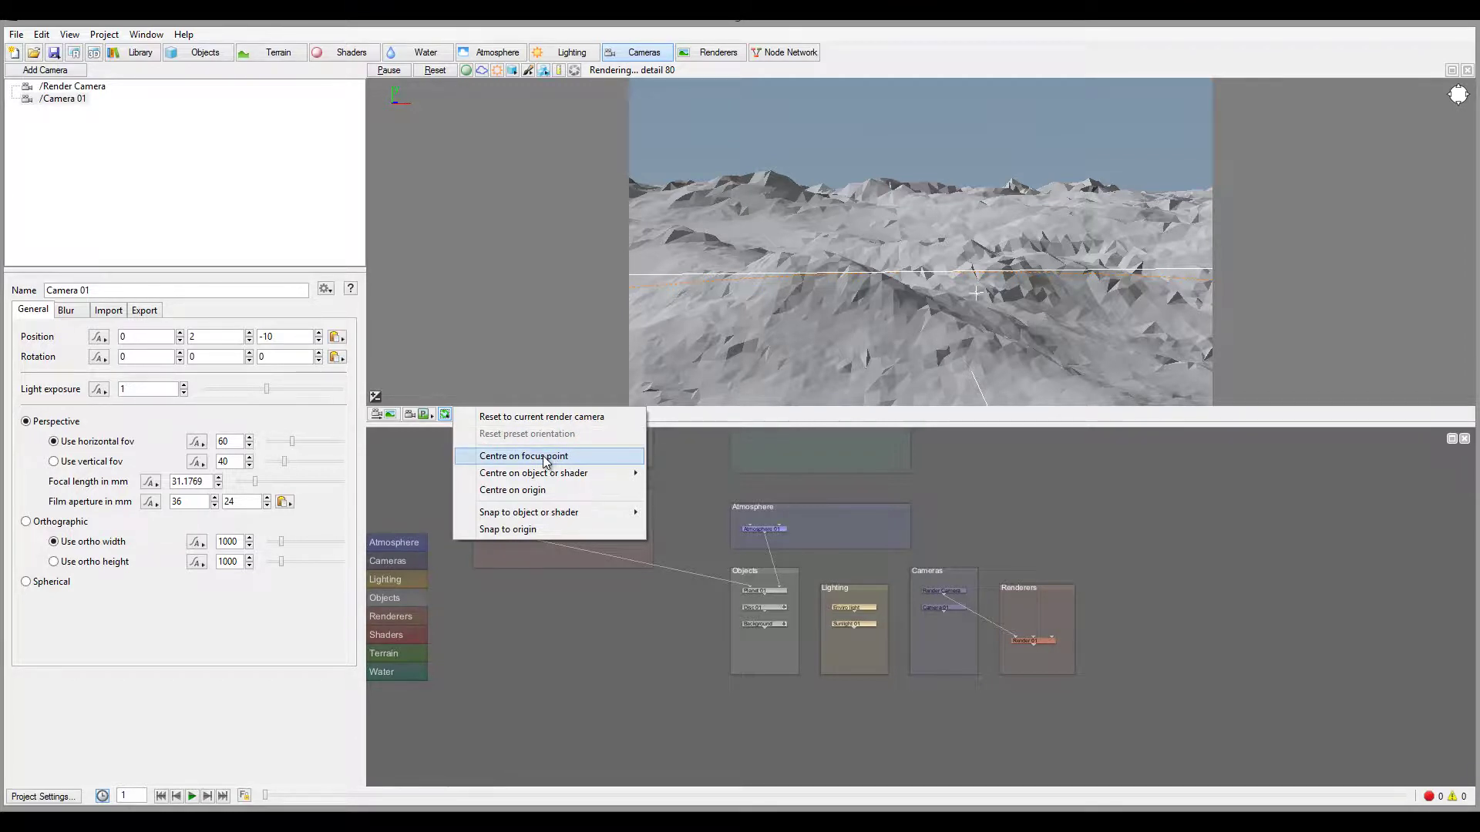
click(544, 460)
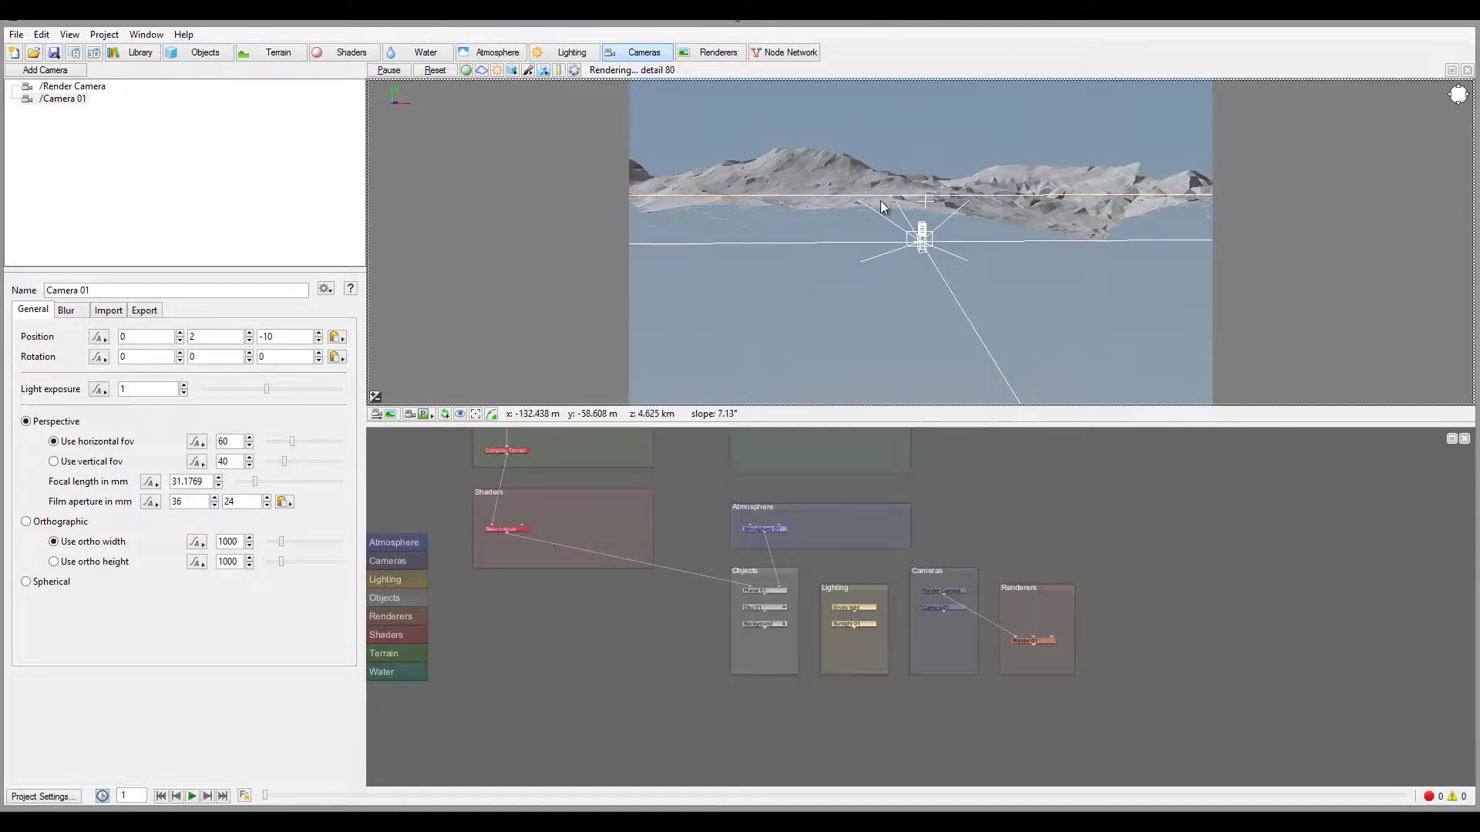
Select the object at the crosshair in the 3D preview and centre the view on Disc 01
click(926, 201)
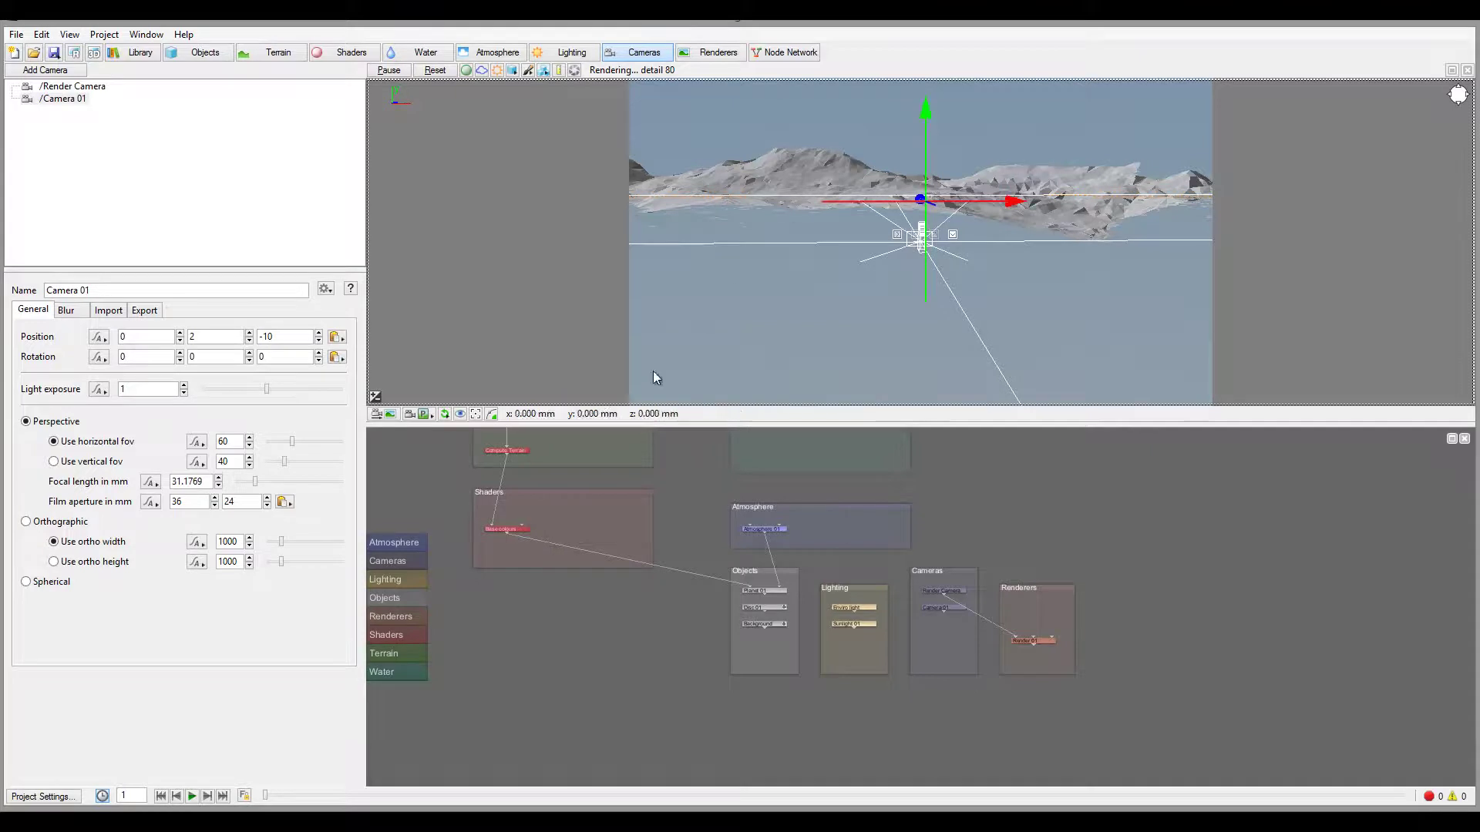
click(444, 414)
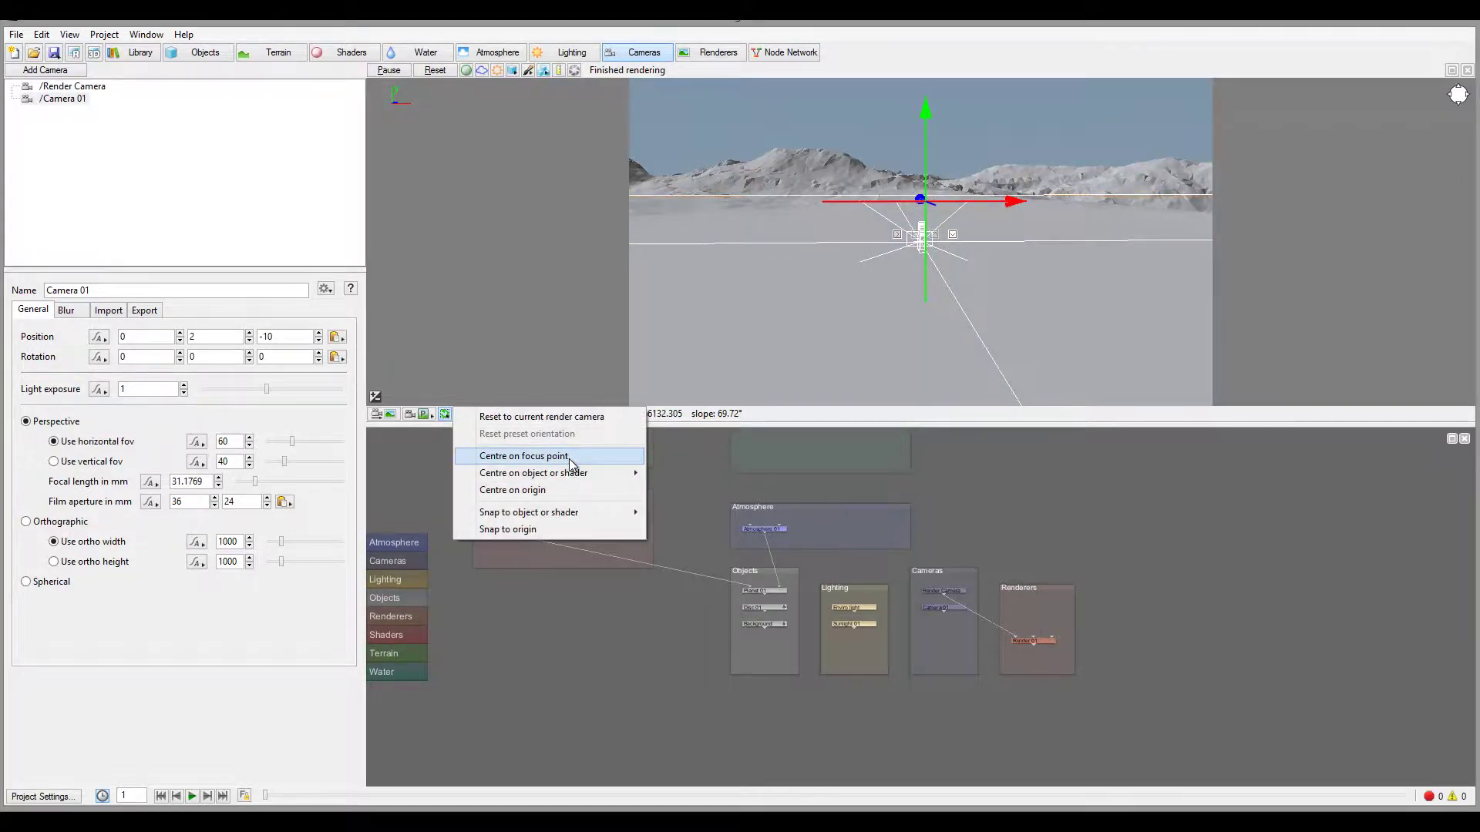
mouse_move(543, 479)
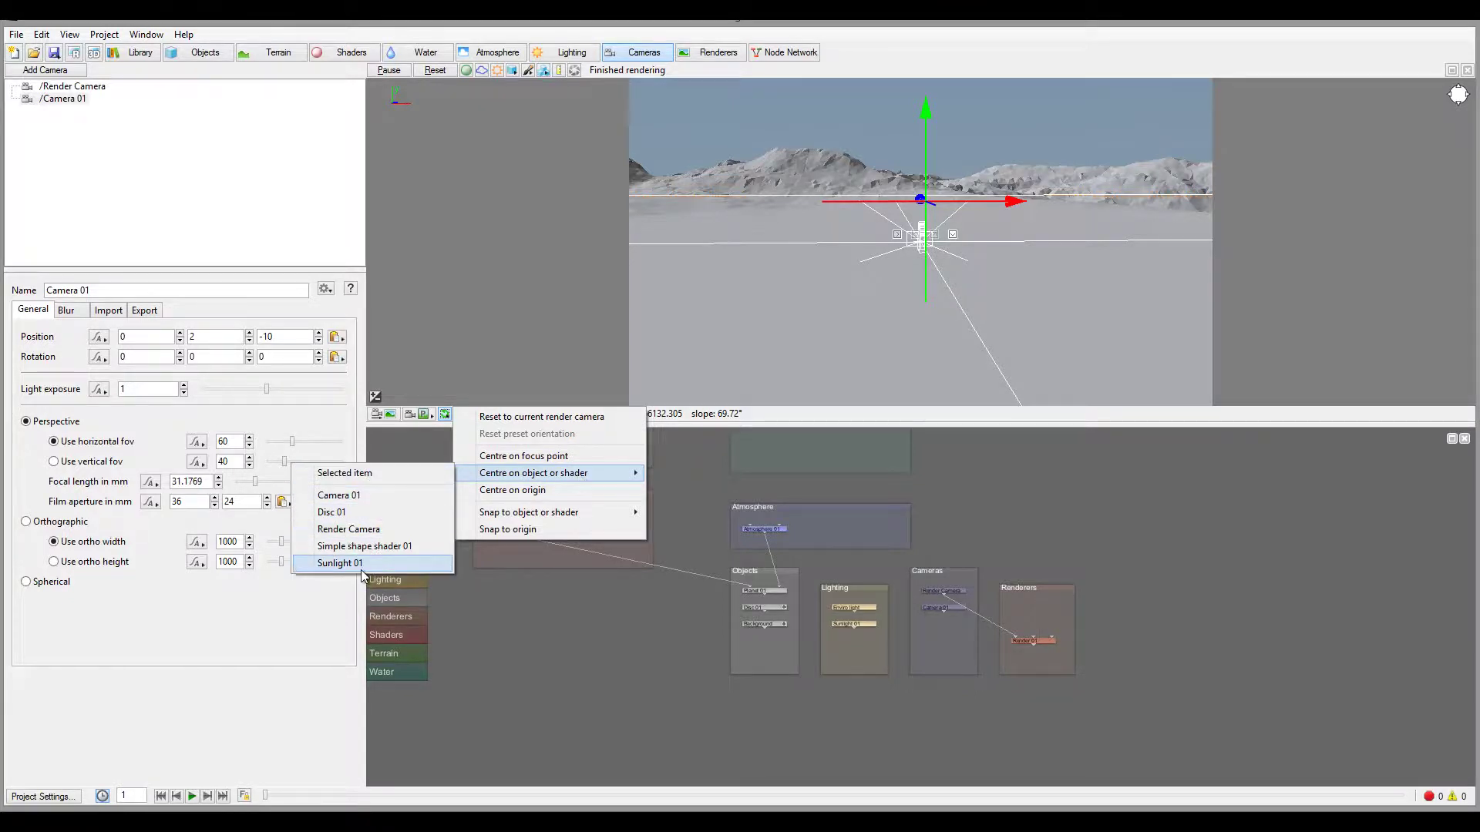
click(348, 512)
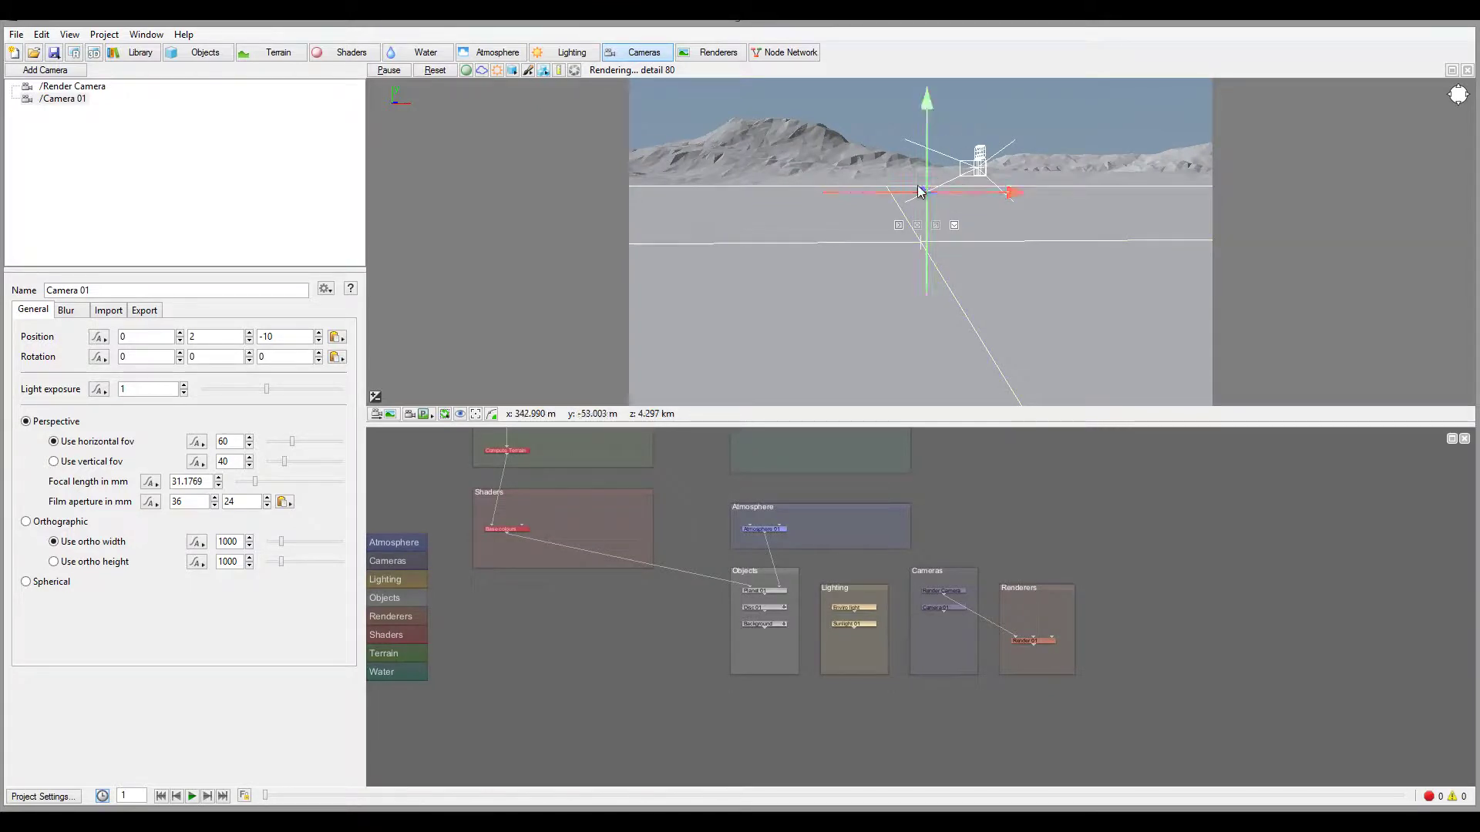
Check the targets available for centring the view and the object types that can be added, such as Landmark and Null
click(445, 414)
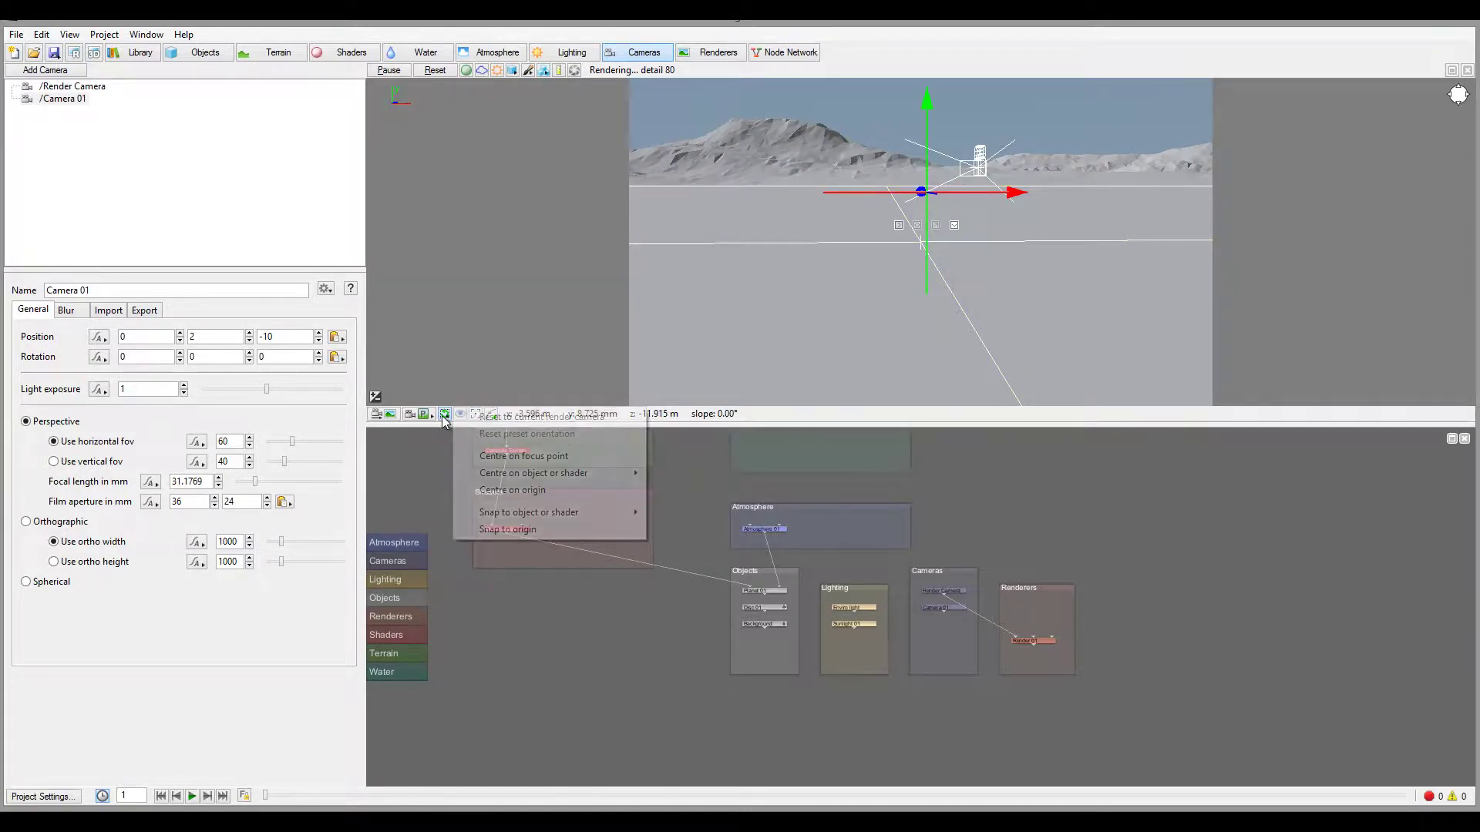
mouse_move(576, 473)
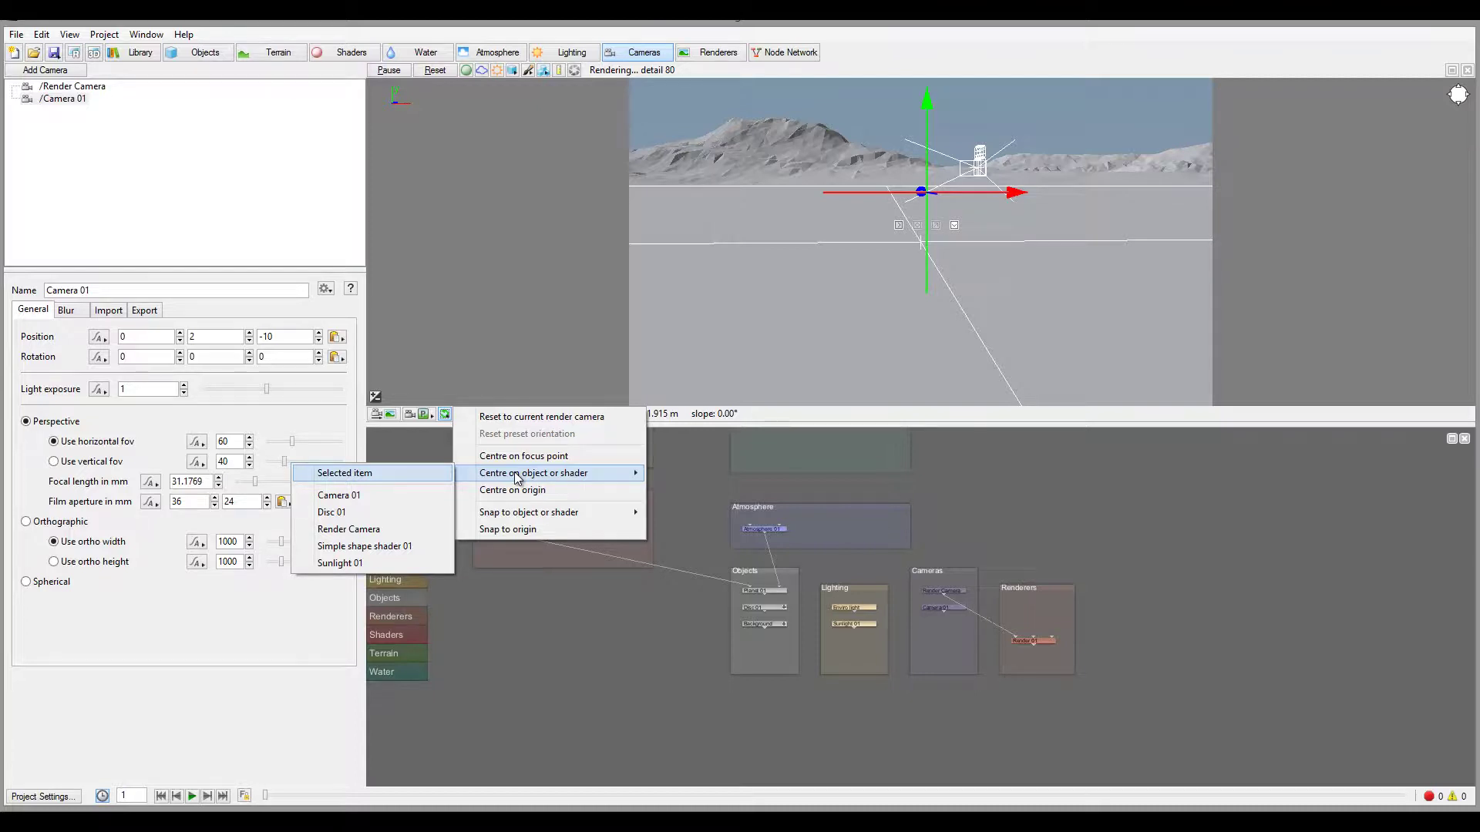
click(205, 52)
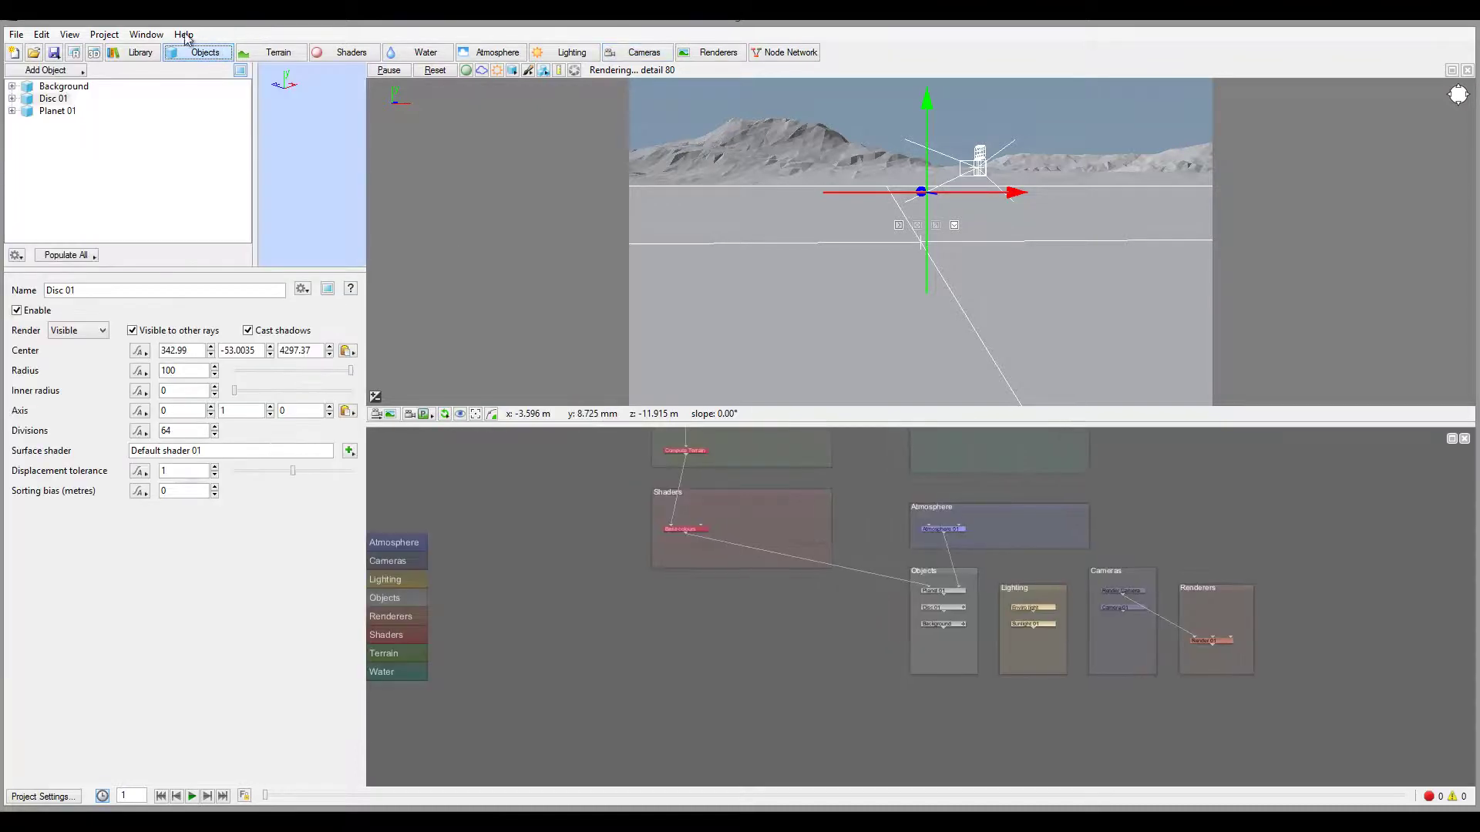
click(81, 70)
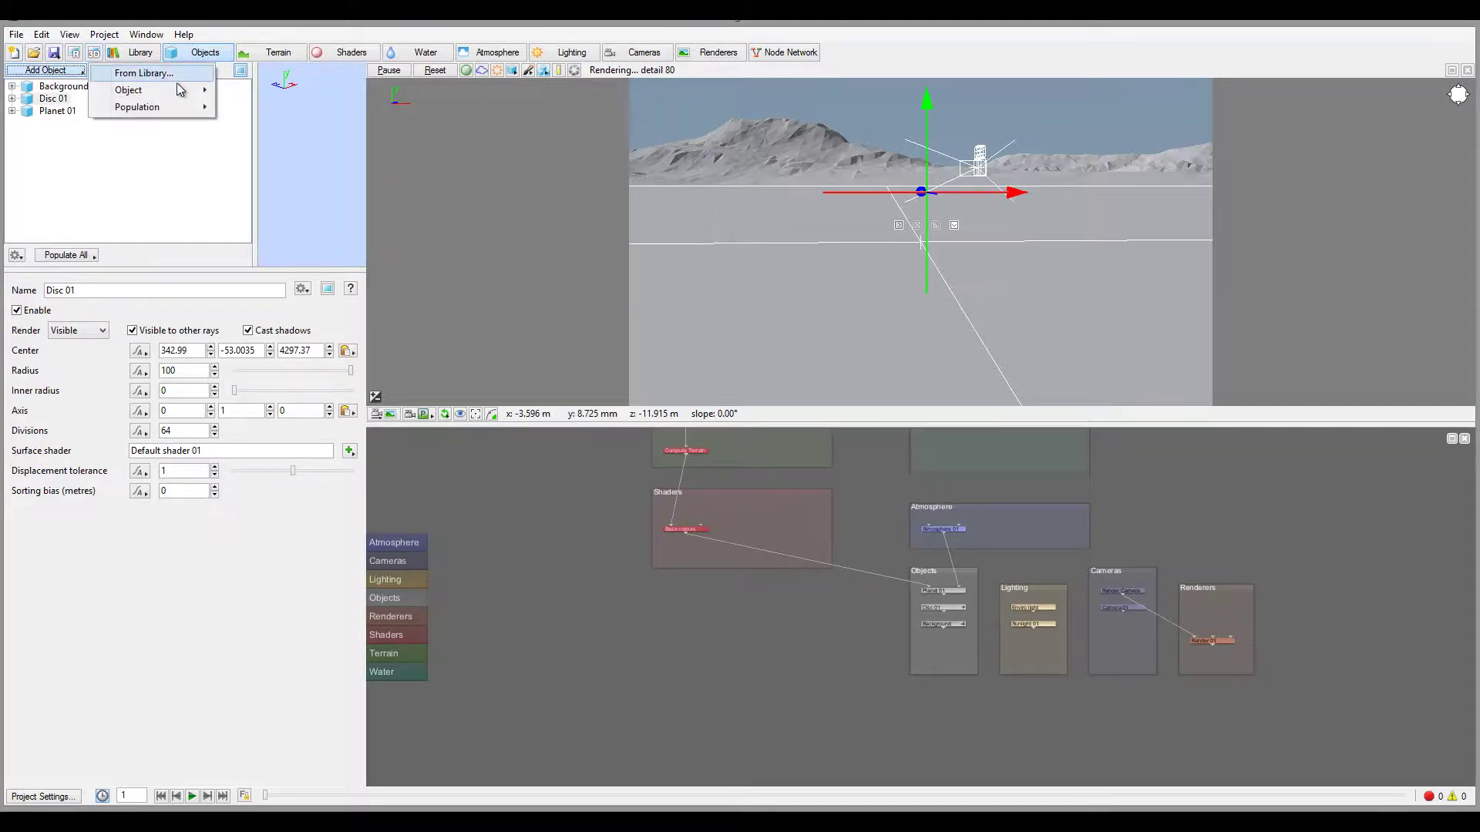
mouse_move(179, 89)
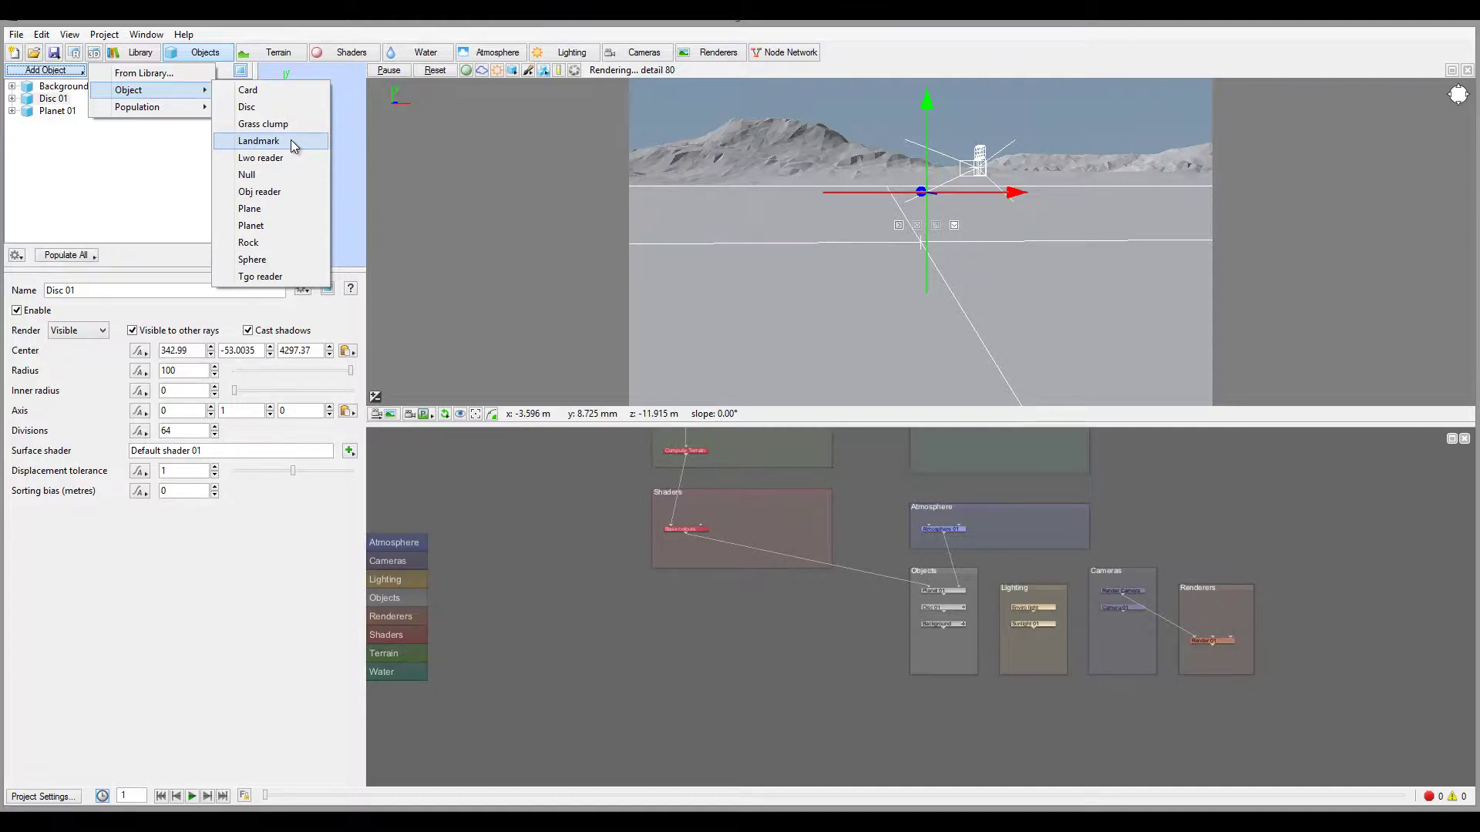
click(509, 262)
Snap the 3D preview to the position of Camera 01
click(447, 415)
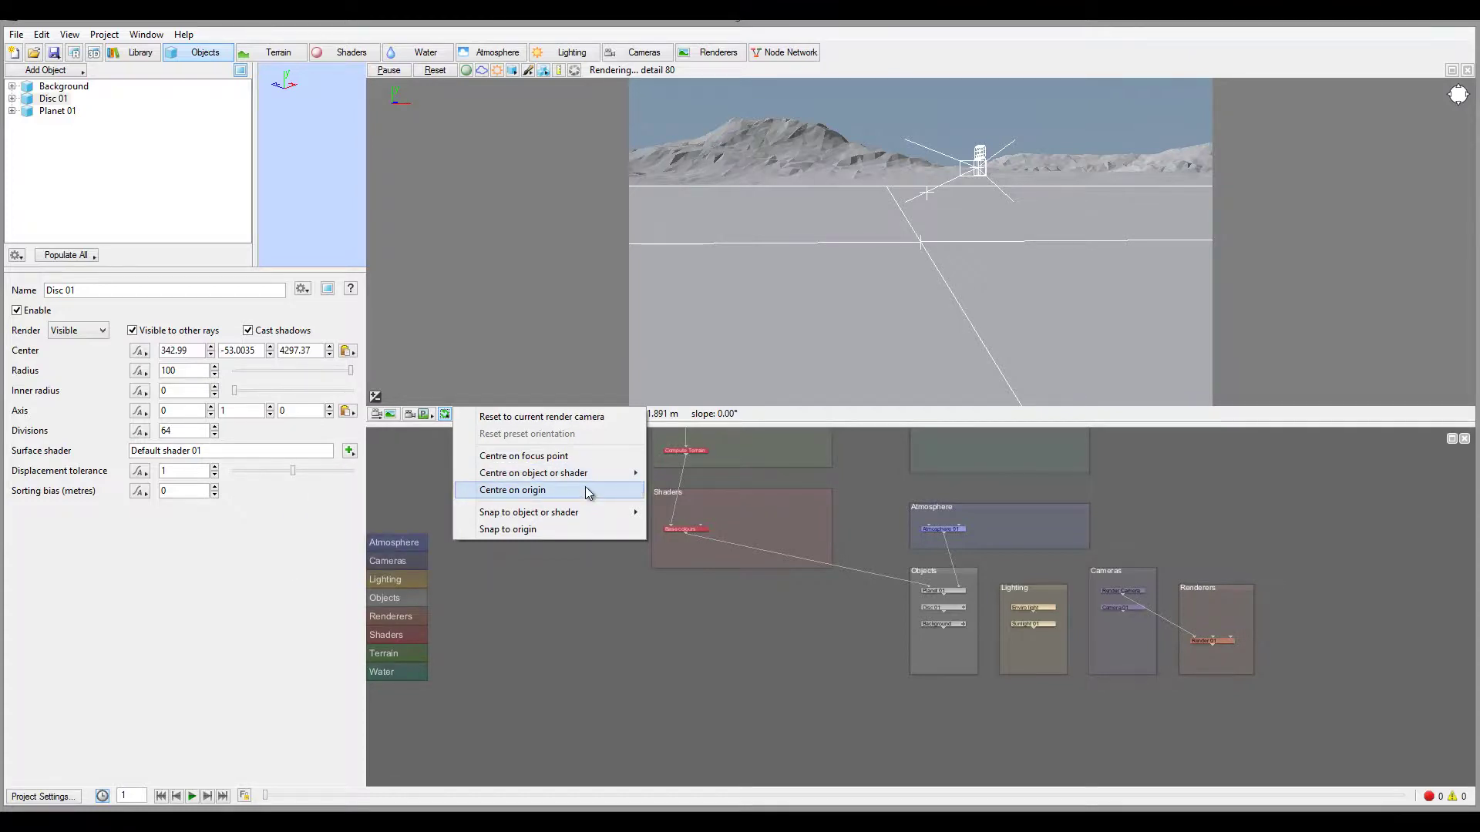
mouse_move(582, 512)
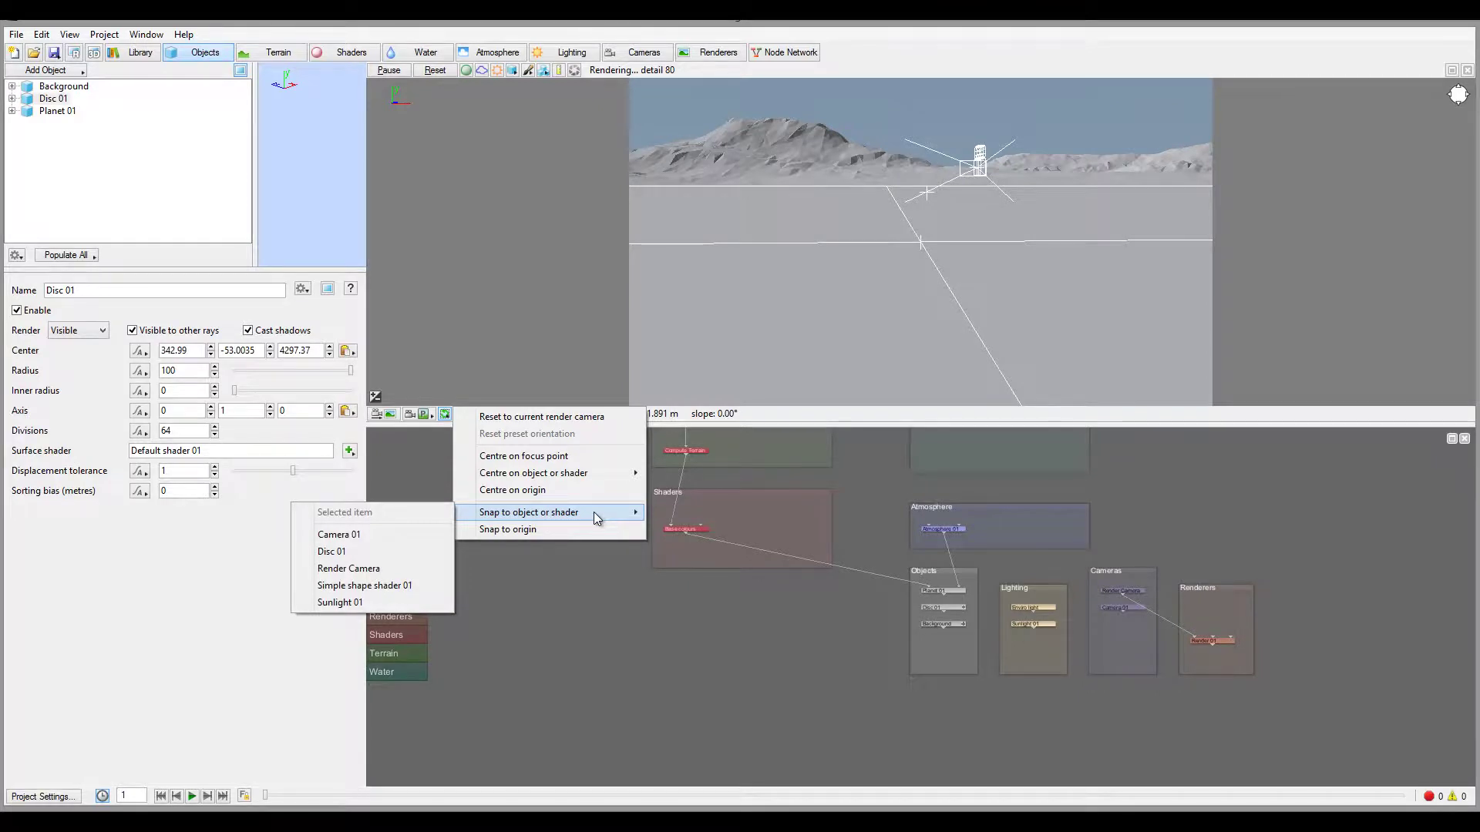
click(388, 534)
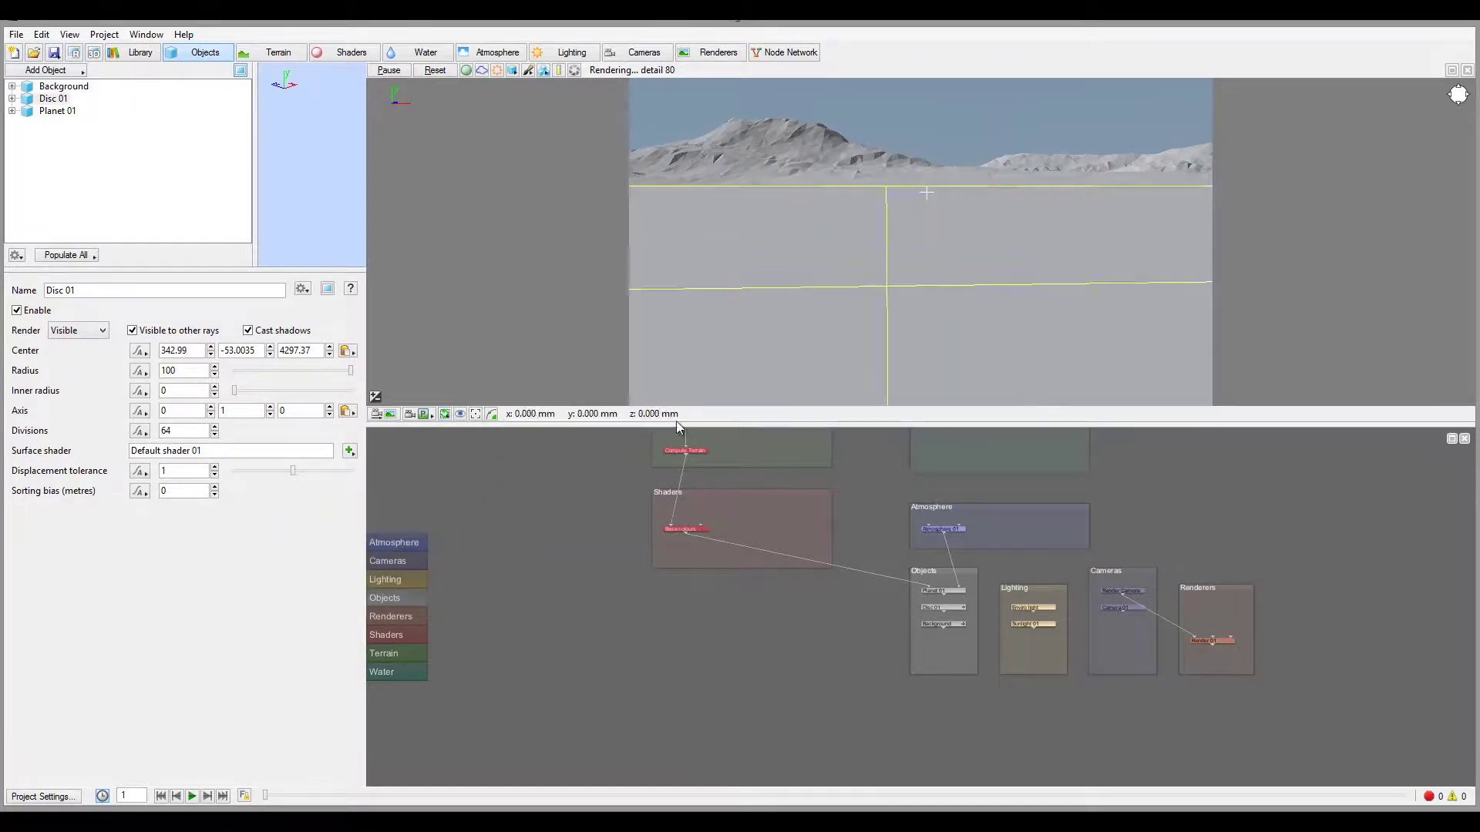
Snap the 3D preview to the origin and bring the view back above the terrain
click(444, 415)
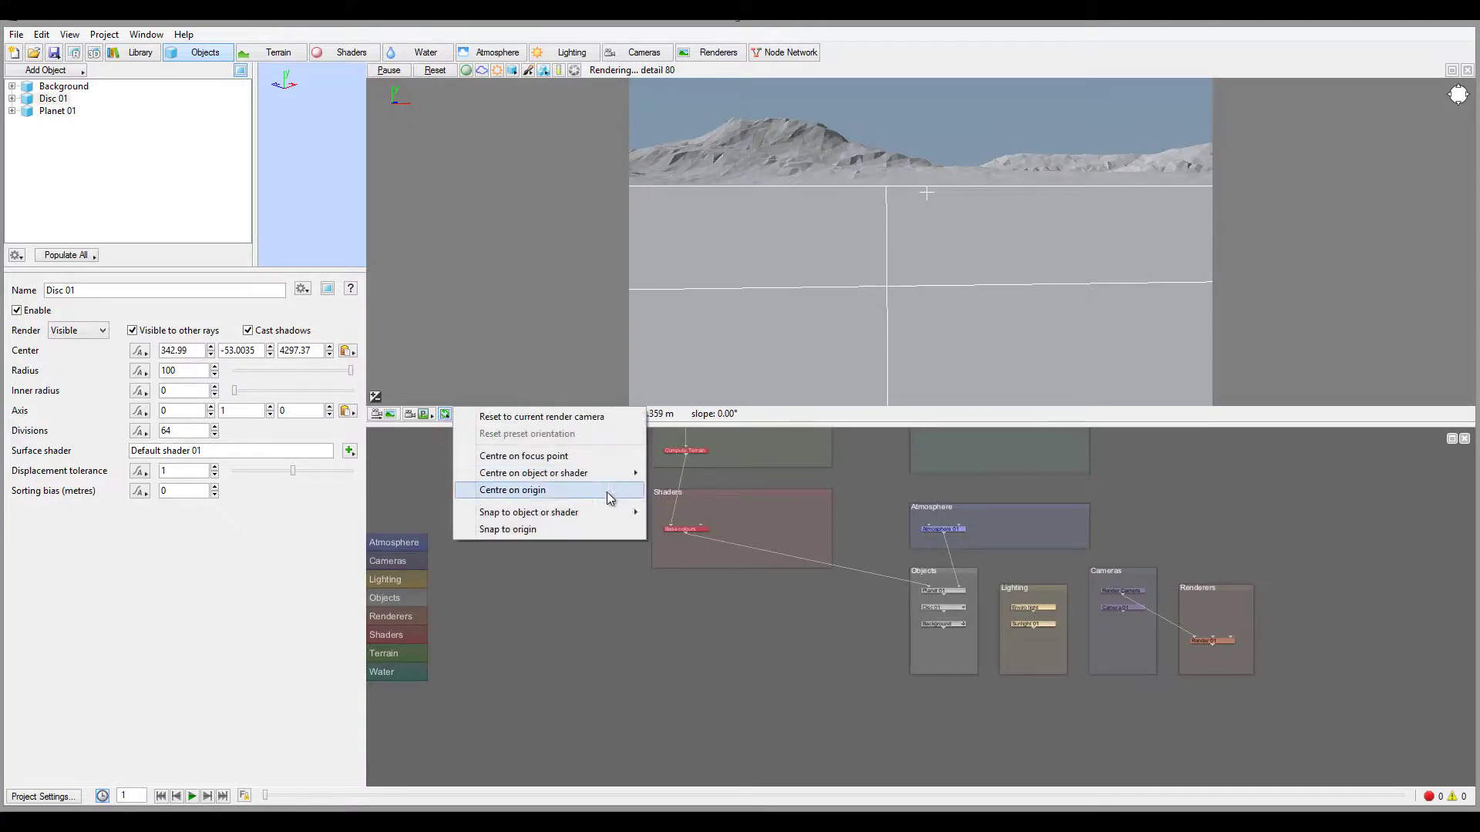
click(594, 528)
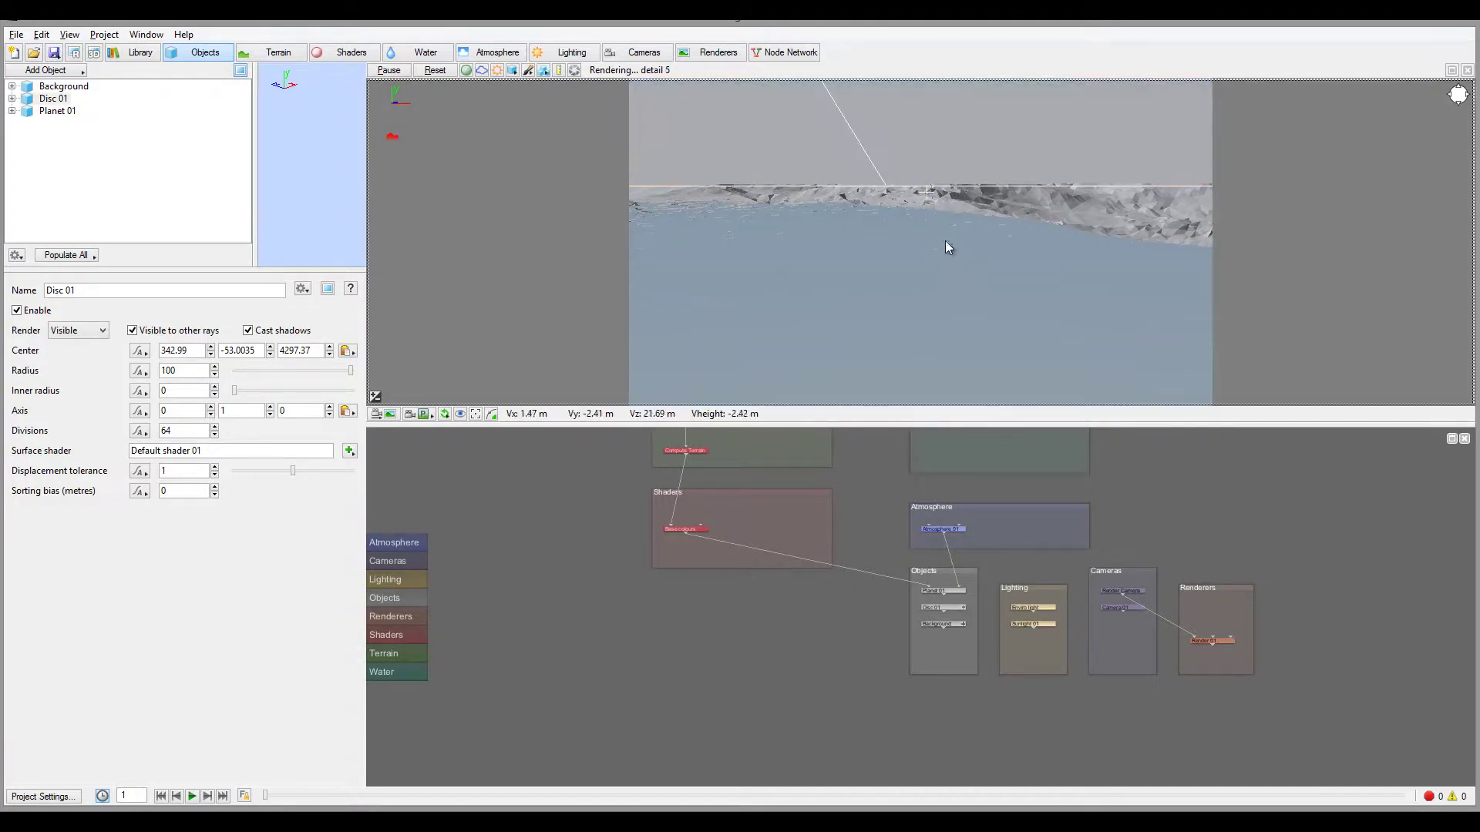
drag(973, 192, 939, 226)
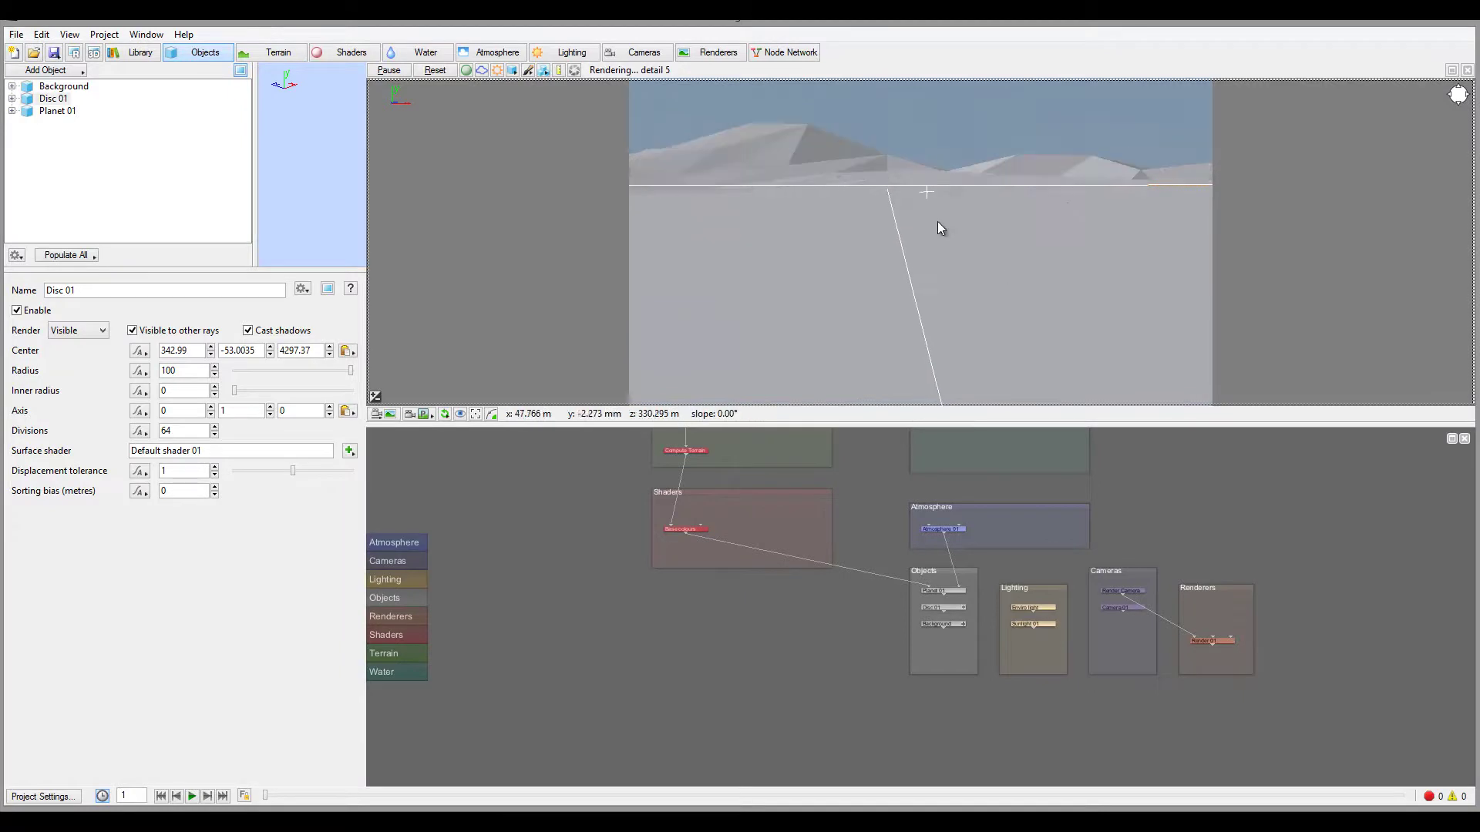
click(445, 415)
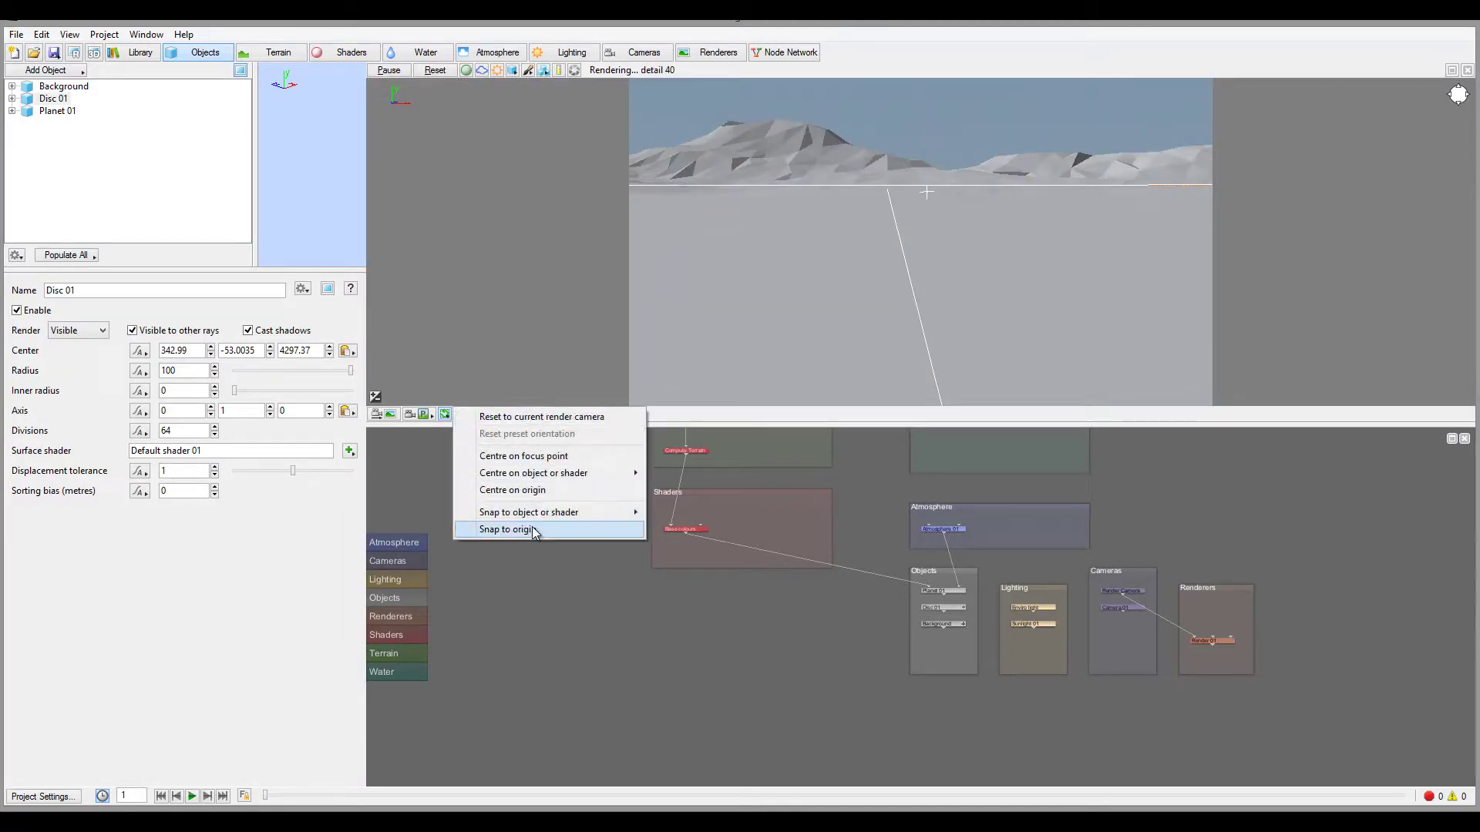
click(501, 366)
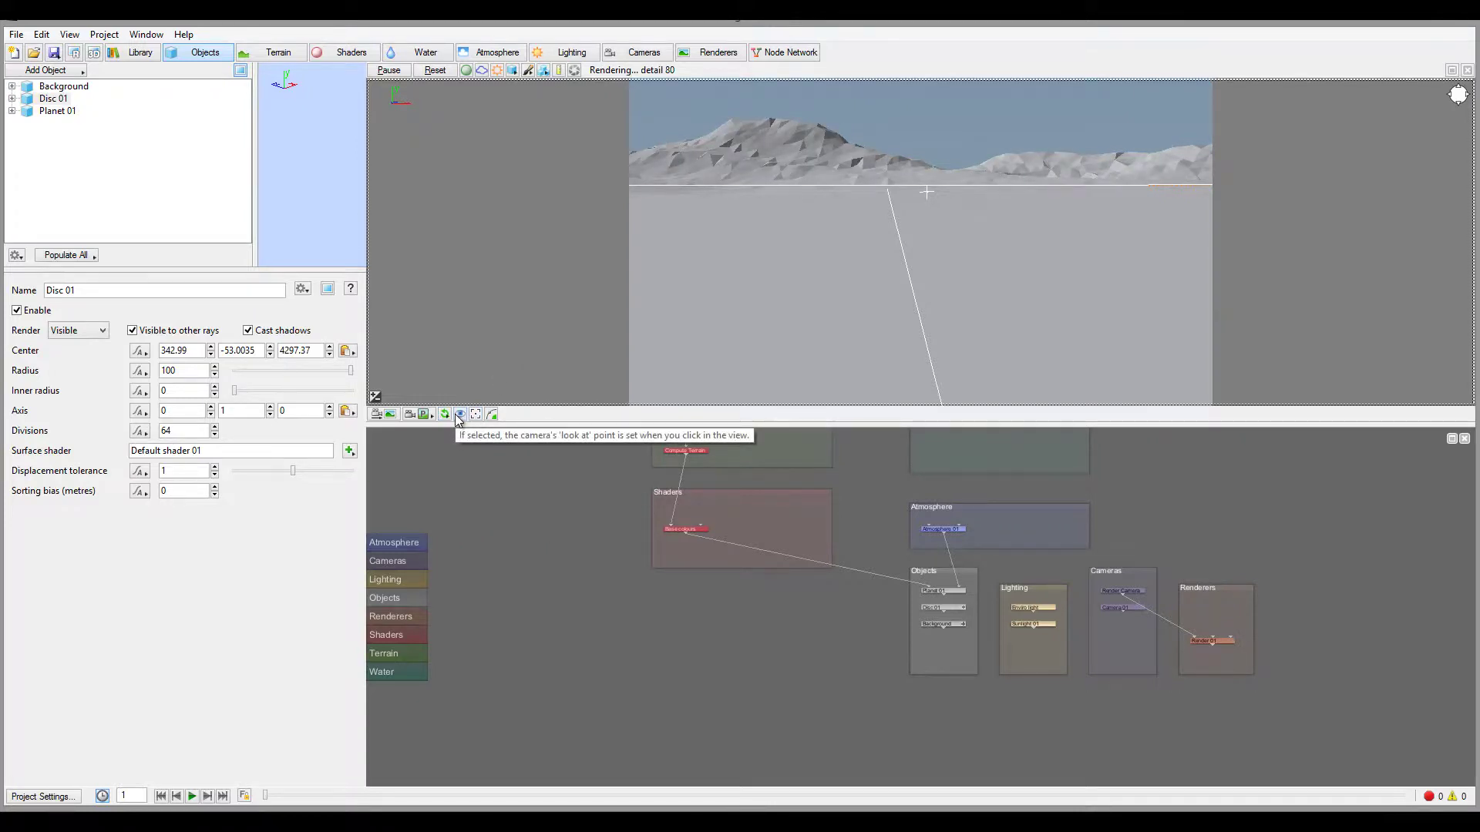
Set the preview camera's look-at point at the crosshair near the horizon and tilt the view slightly
click(458, 416)
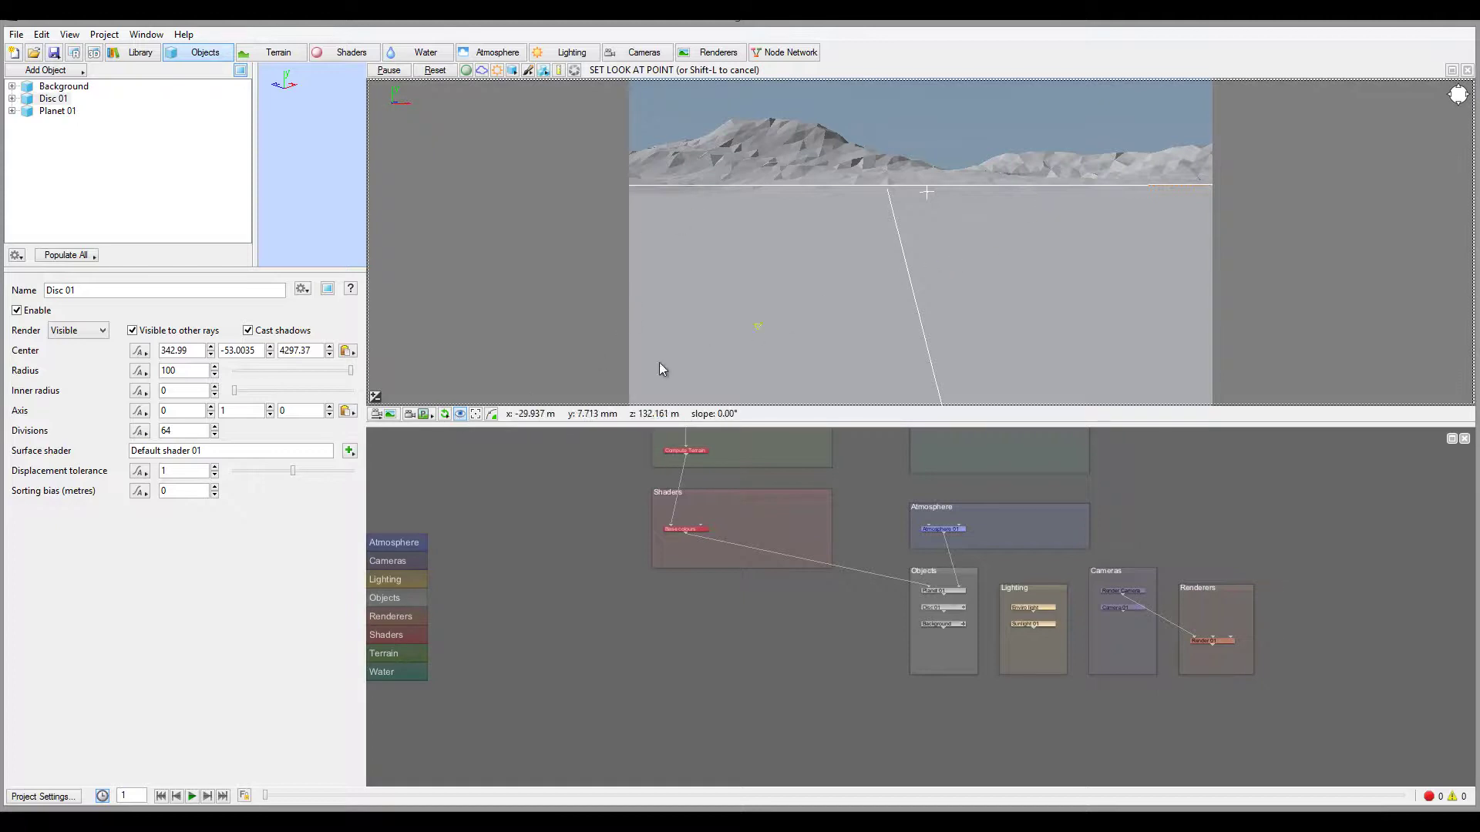
click(927, 192)
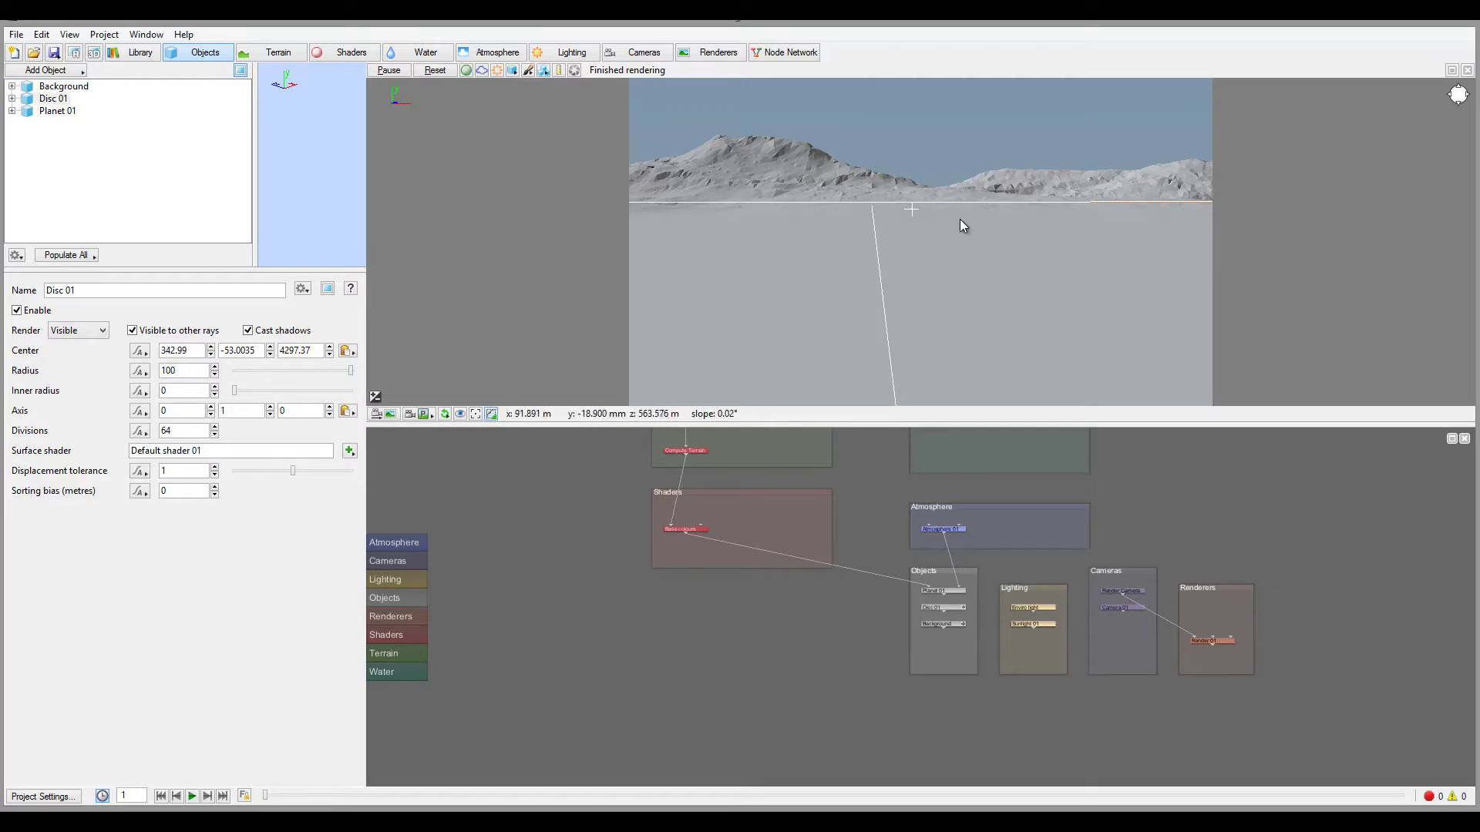
drag(862, 211, 941, 241)
click(492, 414)
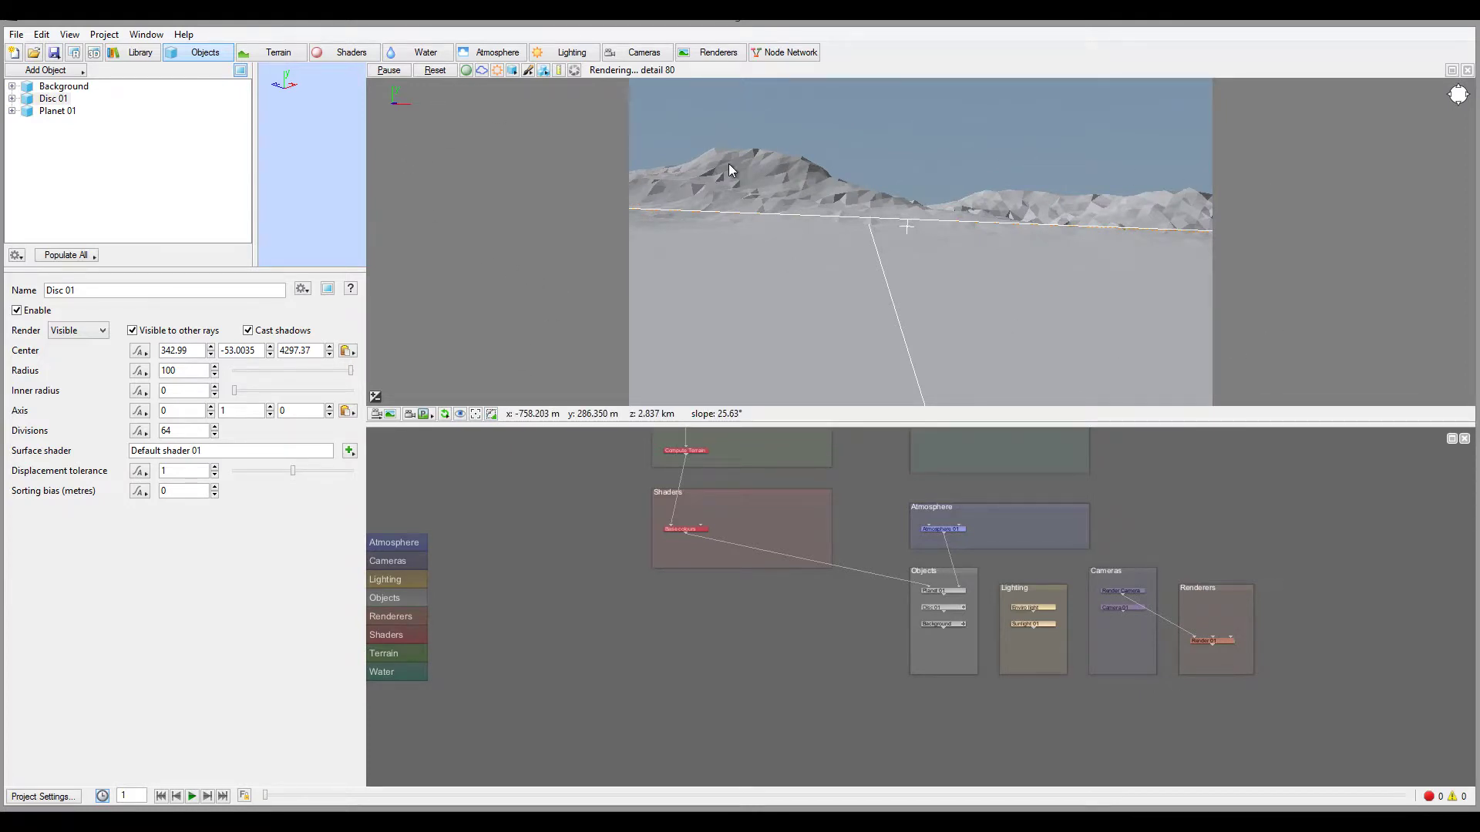
Review the 3D preview's own commands for copying coordinates, resetting, enabling display options, selecting or centring on objects, and opening a new window
right_click(688, 181)
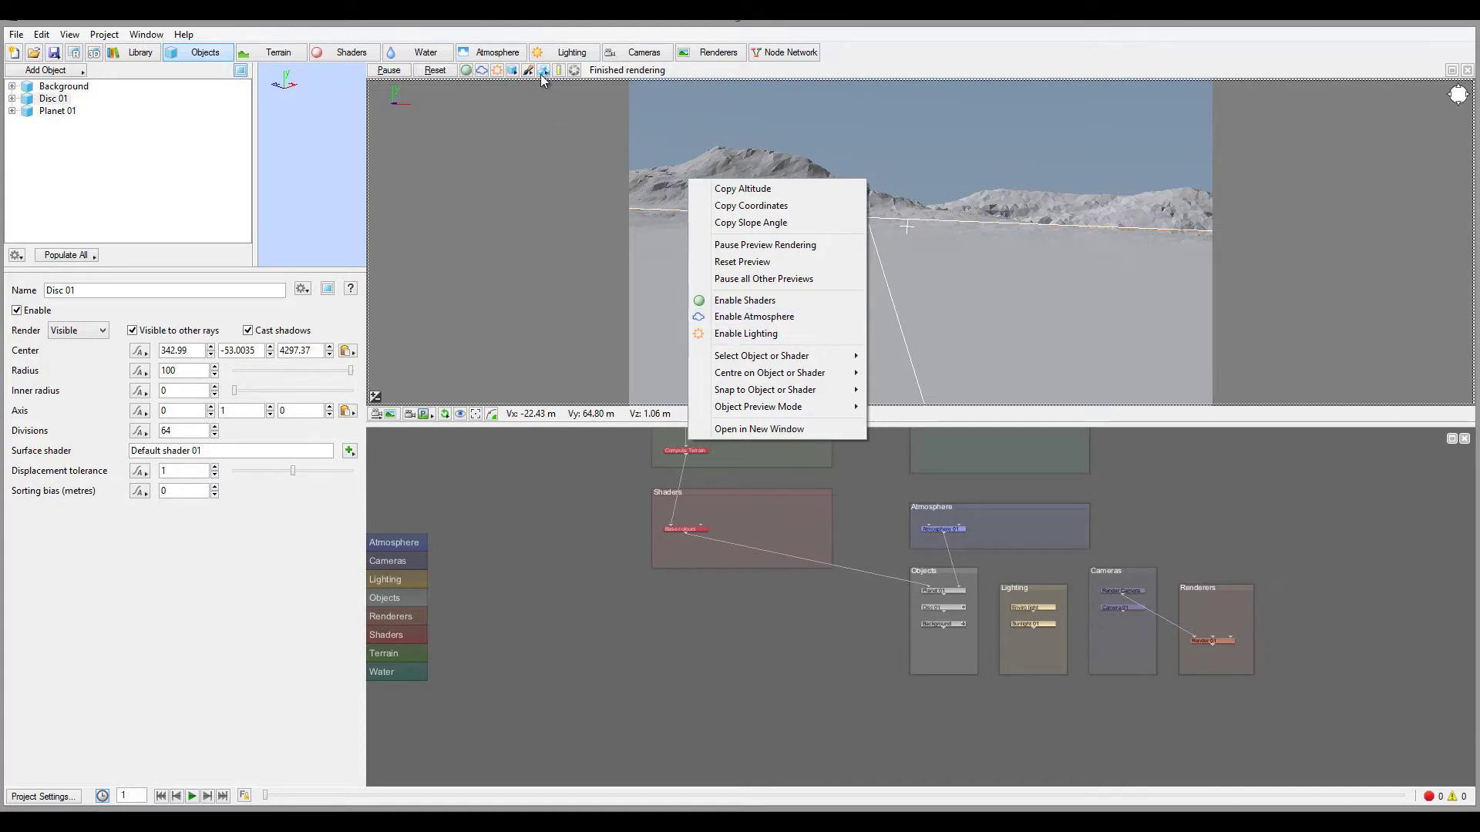
mouse_move(798, 358)
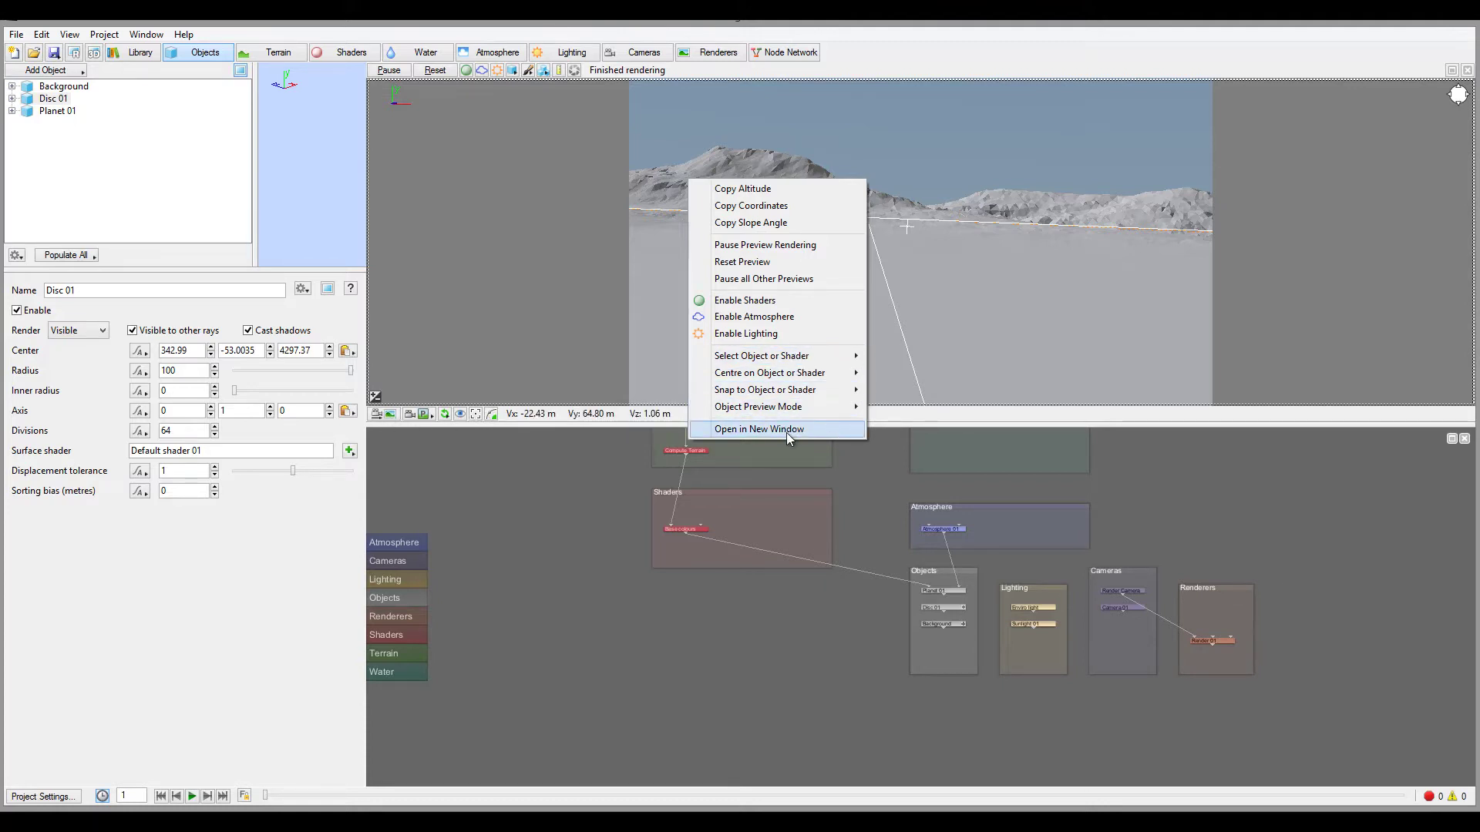
click(534, 205)
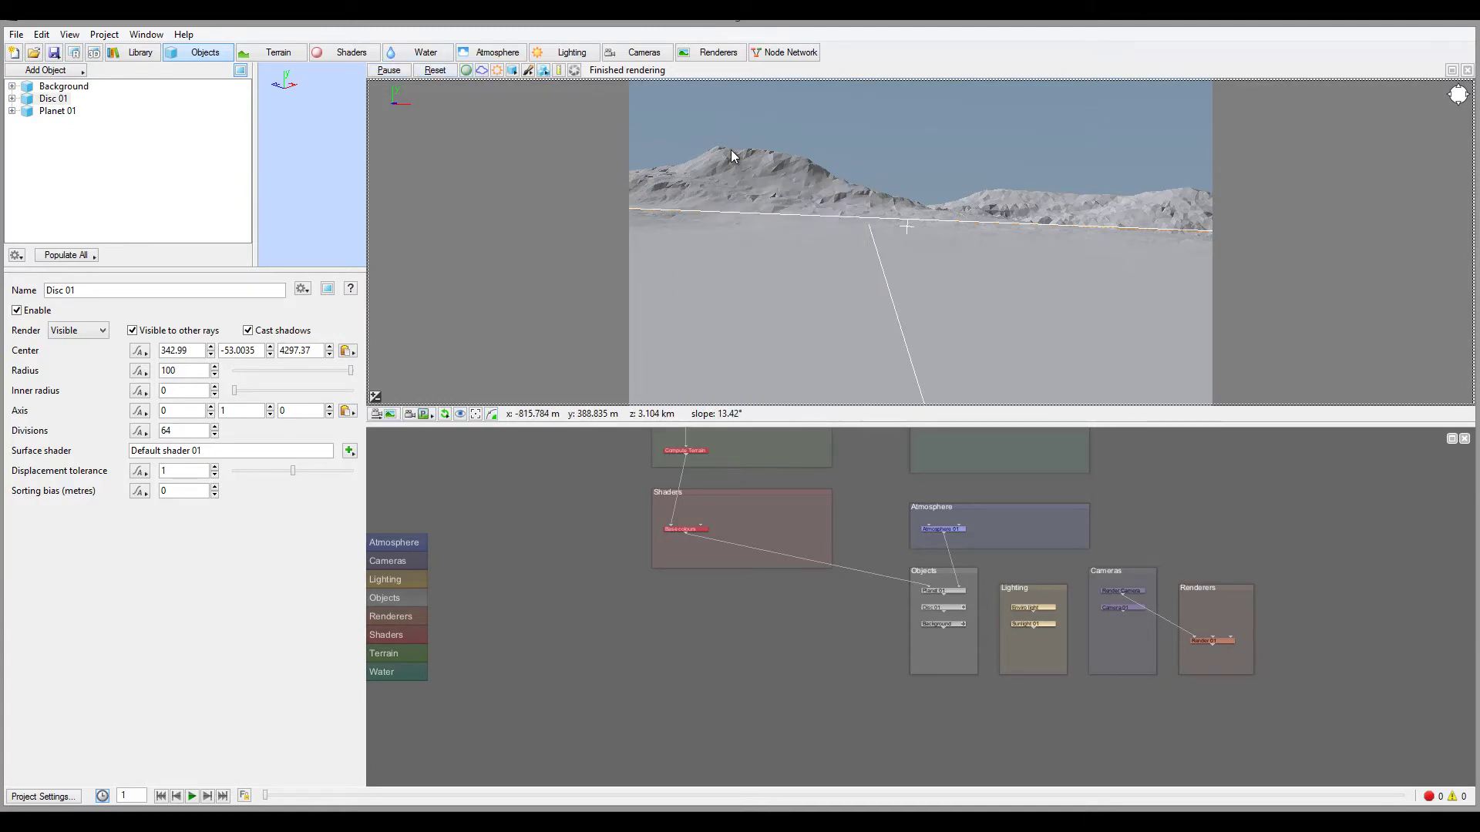
right_click(730, 197)
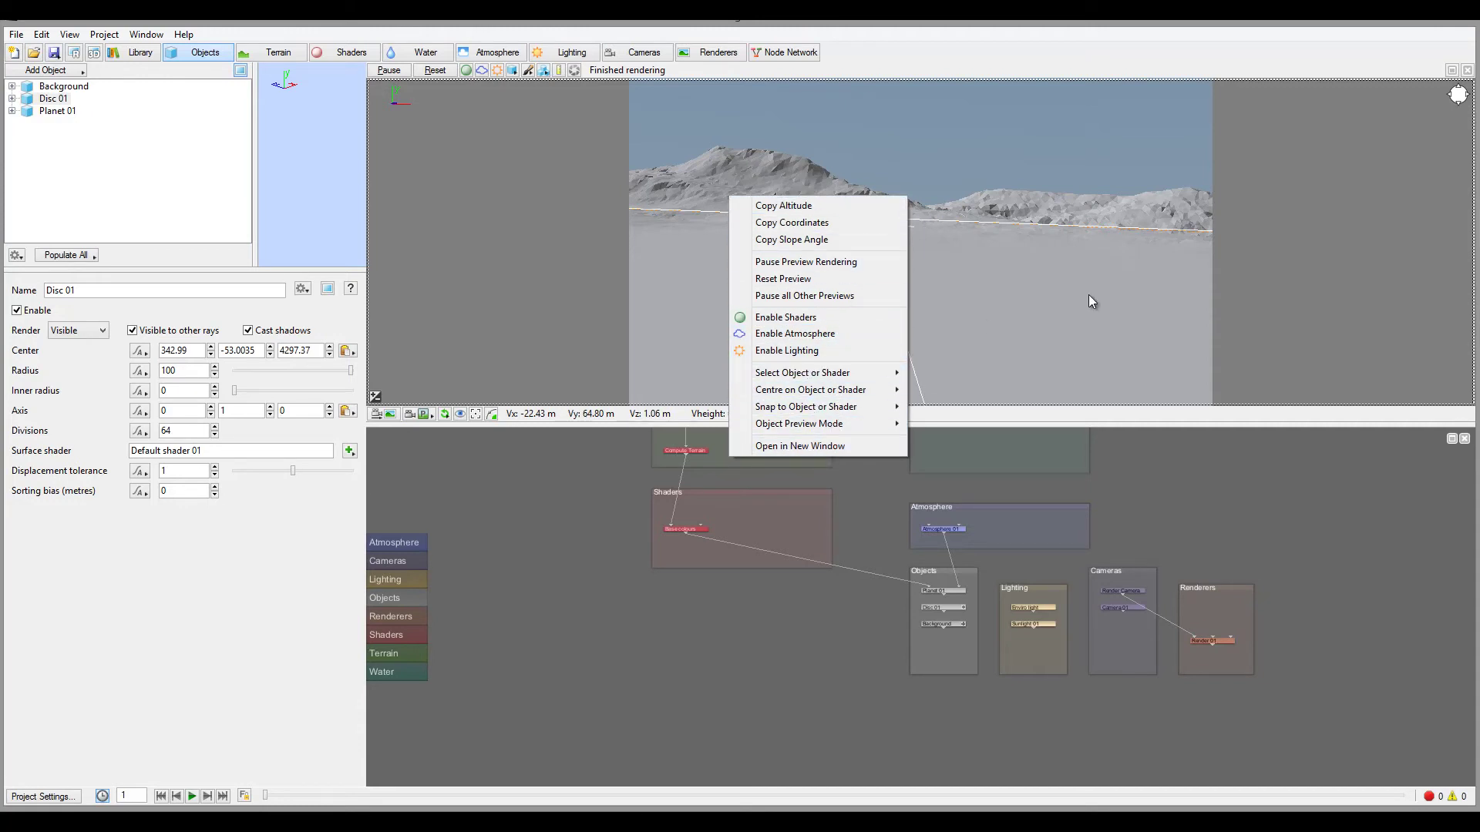
click(1263, 285)
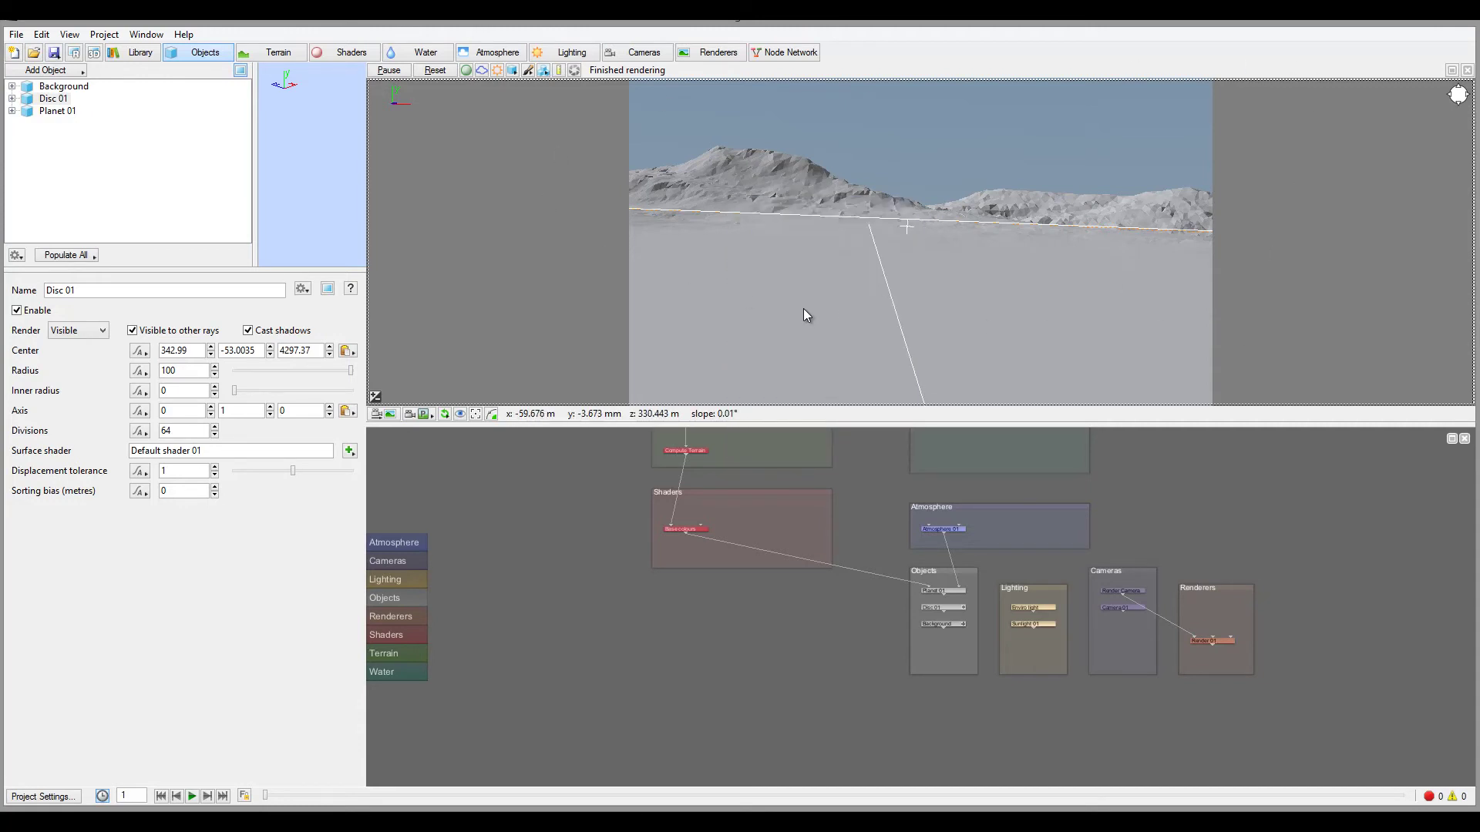